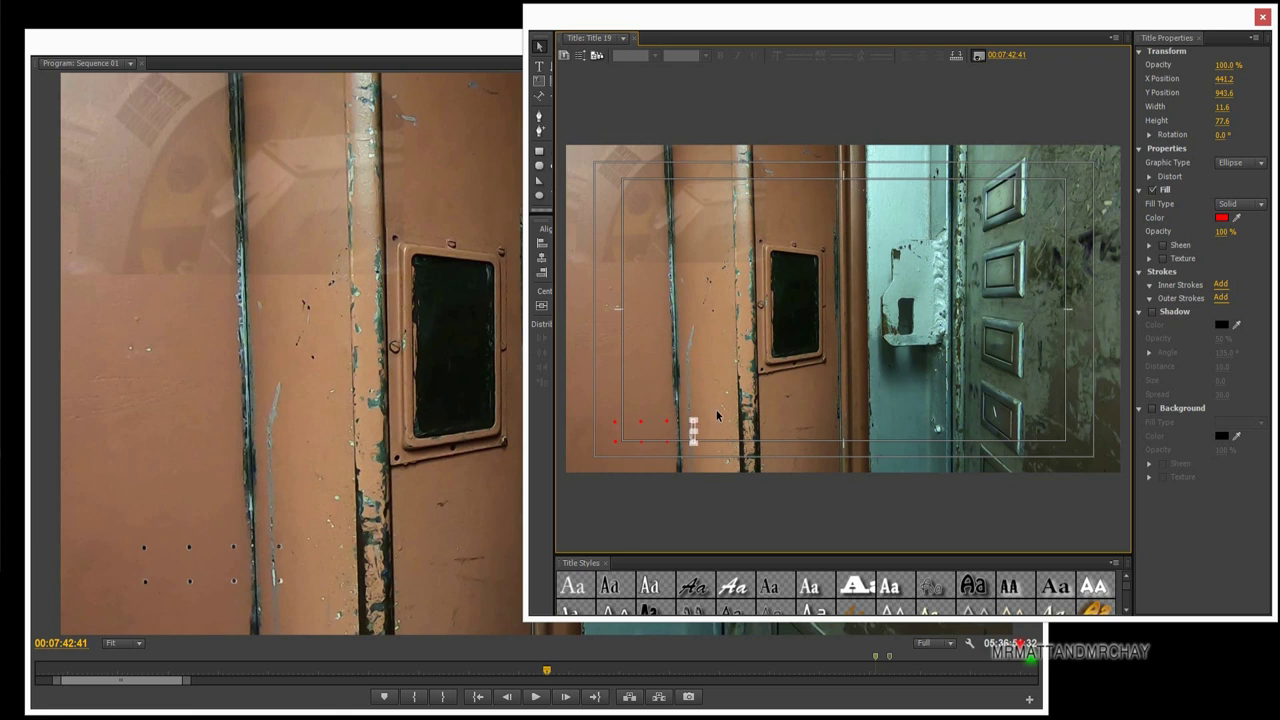
# Complete the mask title with a fifth pair of red dots beside the fourth pair and close the title.
pyautogui.click(708, 437)
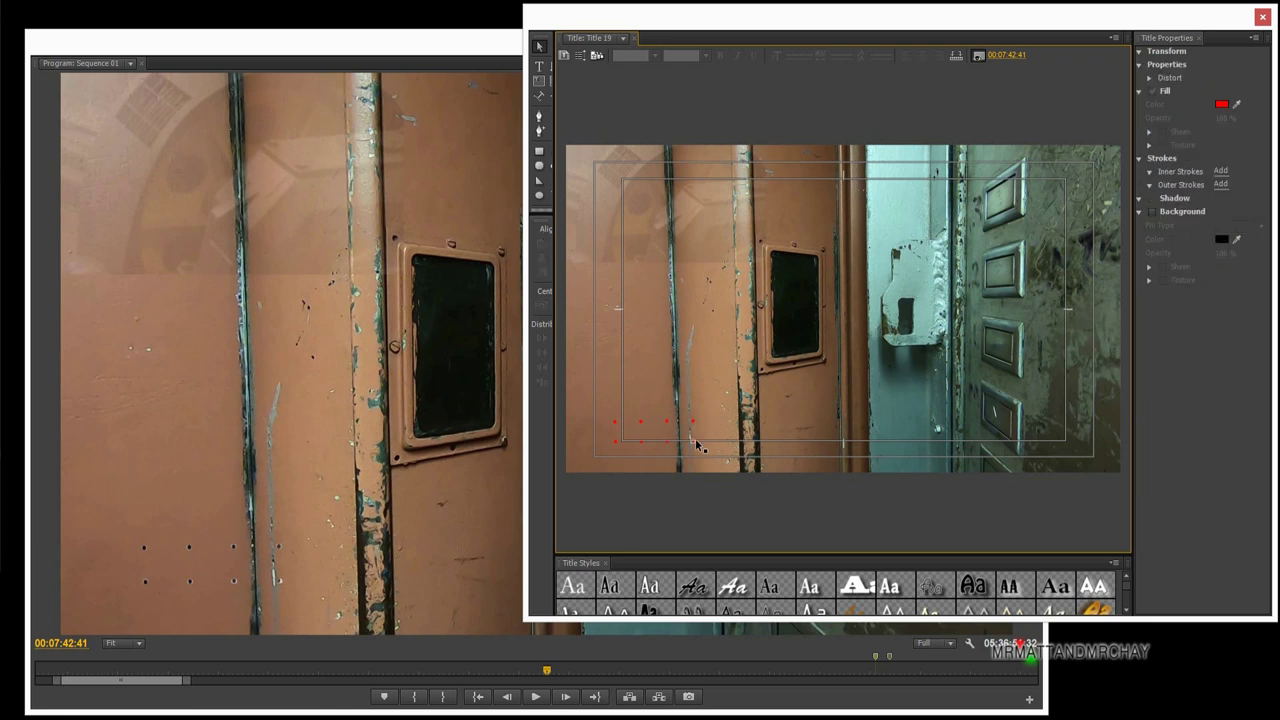
pyautogui.click(696, 443)
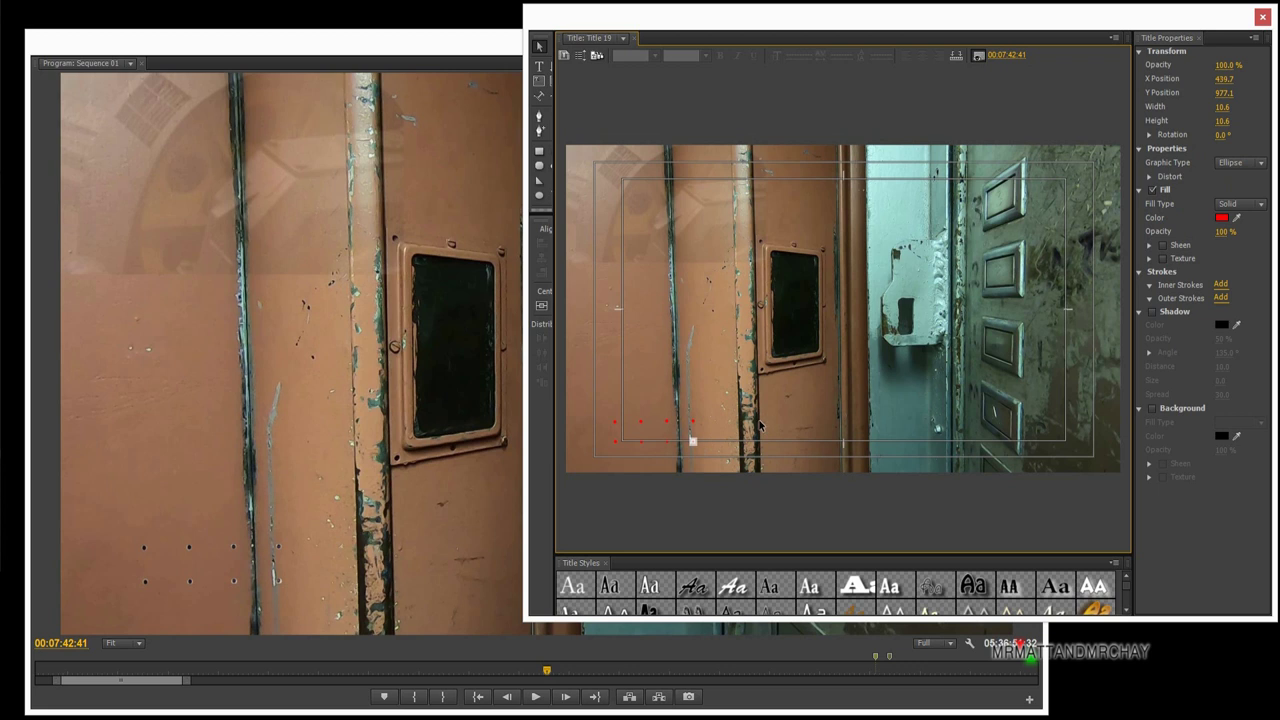
pyautogui.click(763, 373)
pyautogui.moveTo(722, 388); pyautogui.dragTo(688, 454)
pyautogui.click(769, 433)
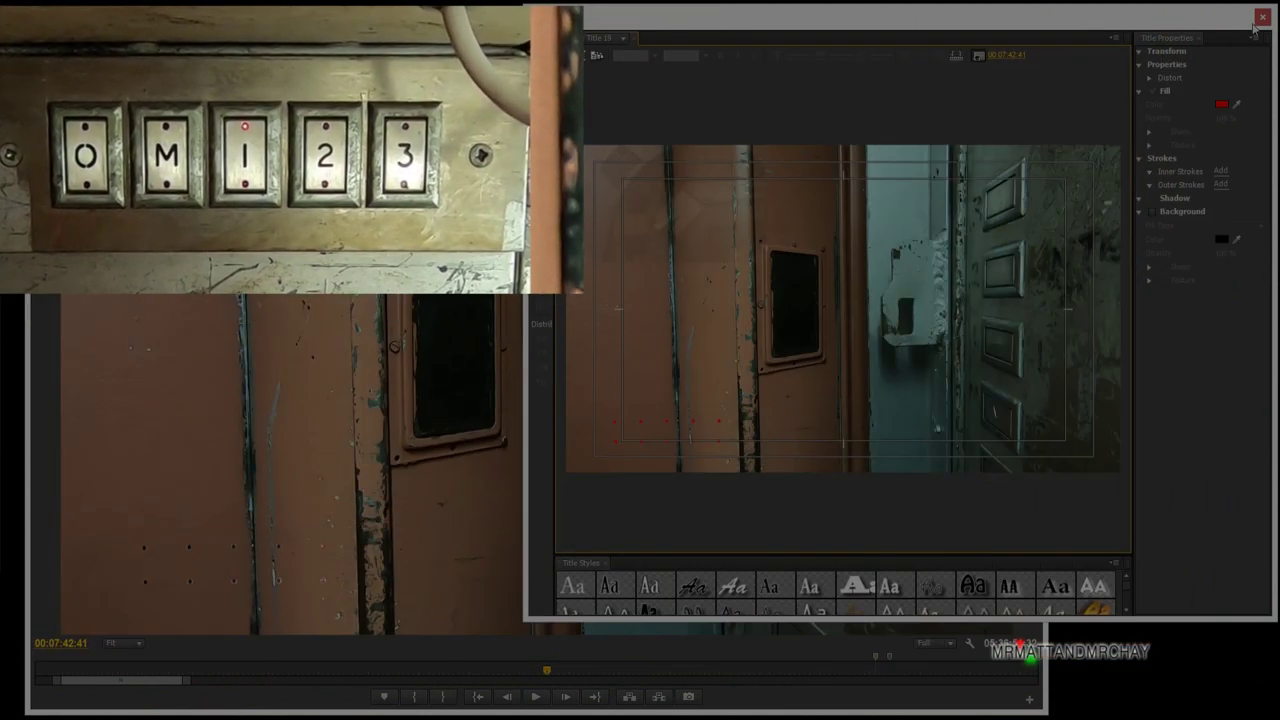
pyautogui.click(1263, 20)
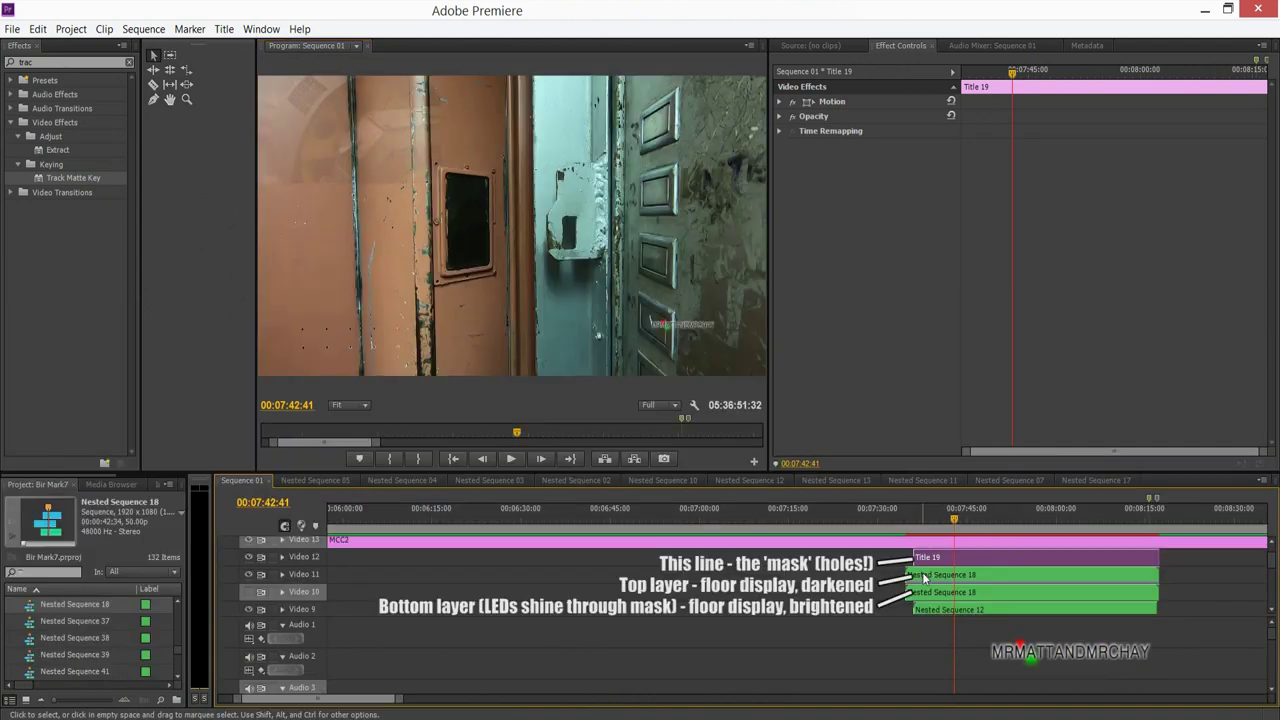
# Remove the Track Matte Key effect from the Nested Sequence 18 clip on Video 11.
pyautogui.click(930, 575)
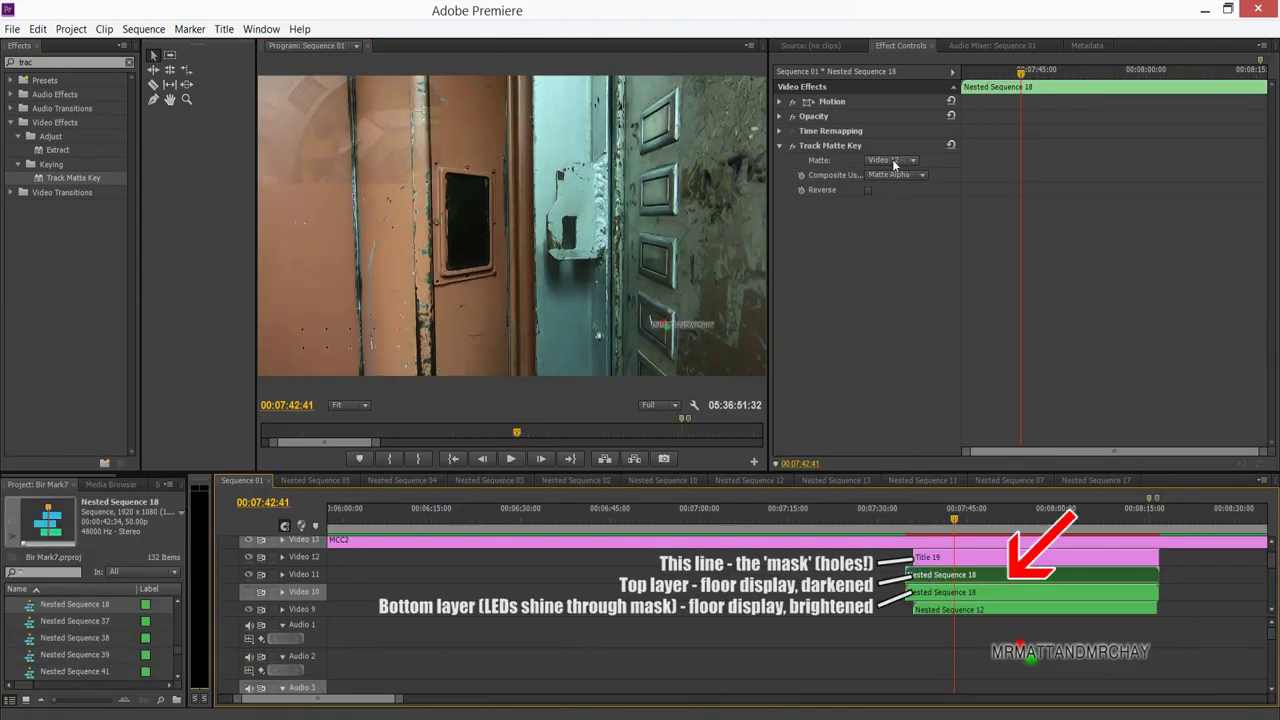
pyautogui.click(849, 147)
pyautogui.press('Delete')
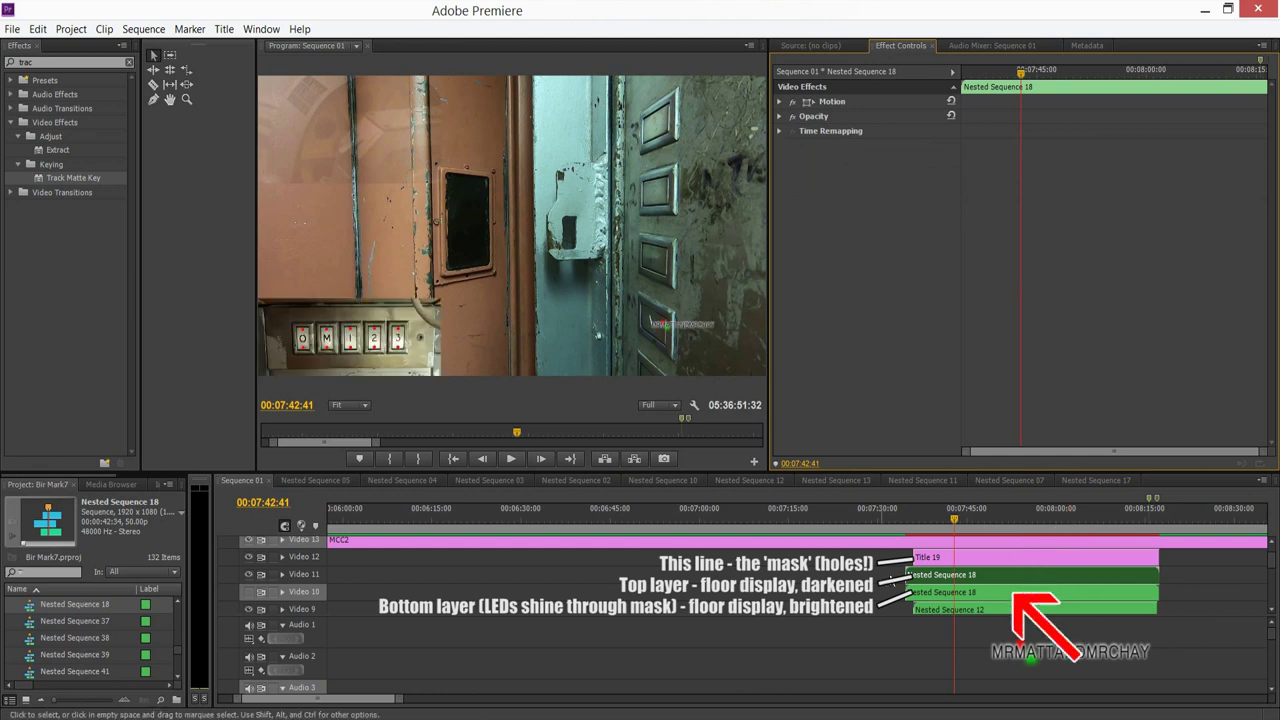
# Hide the Video 11 track and examine the red mask dots at 100% monitor zoom.
pyautogui.click(249, 575)
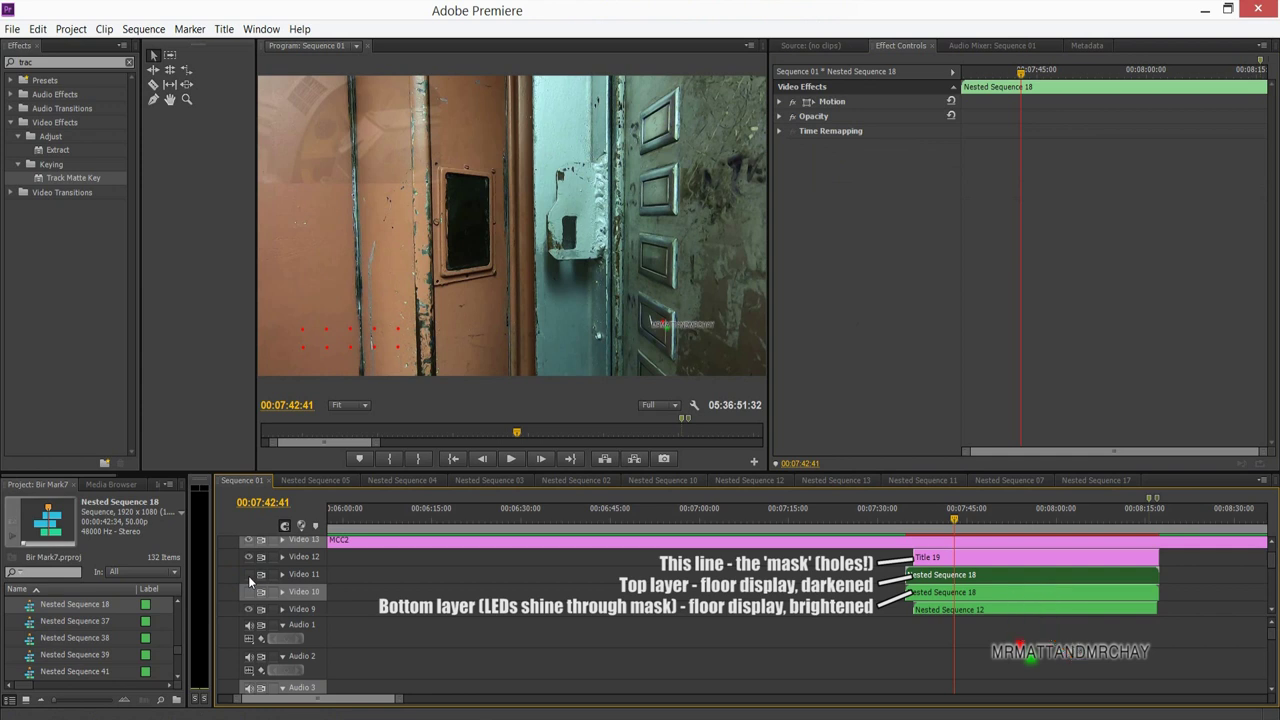
pyautogui.click(360, 408)
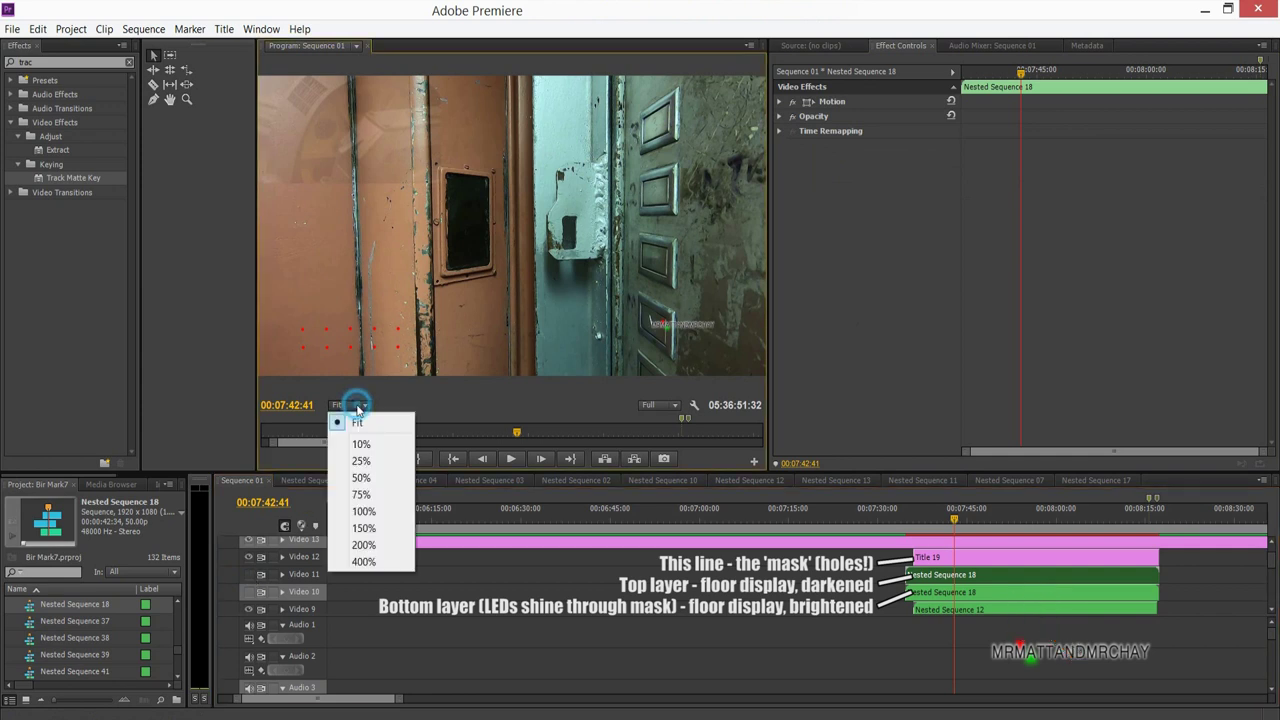
pyautogui.click(362, 512)
pyautogui.moveTo(472, 392); pyautogui.dragTo(320, 392)
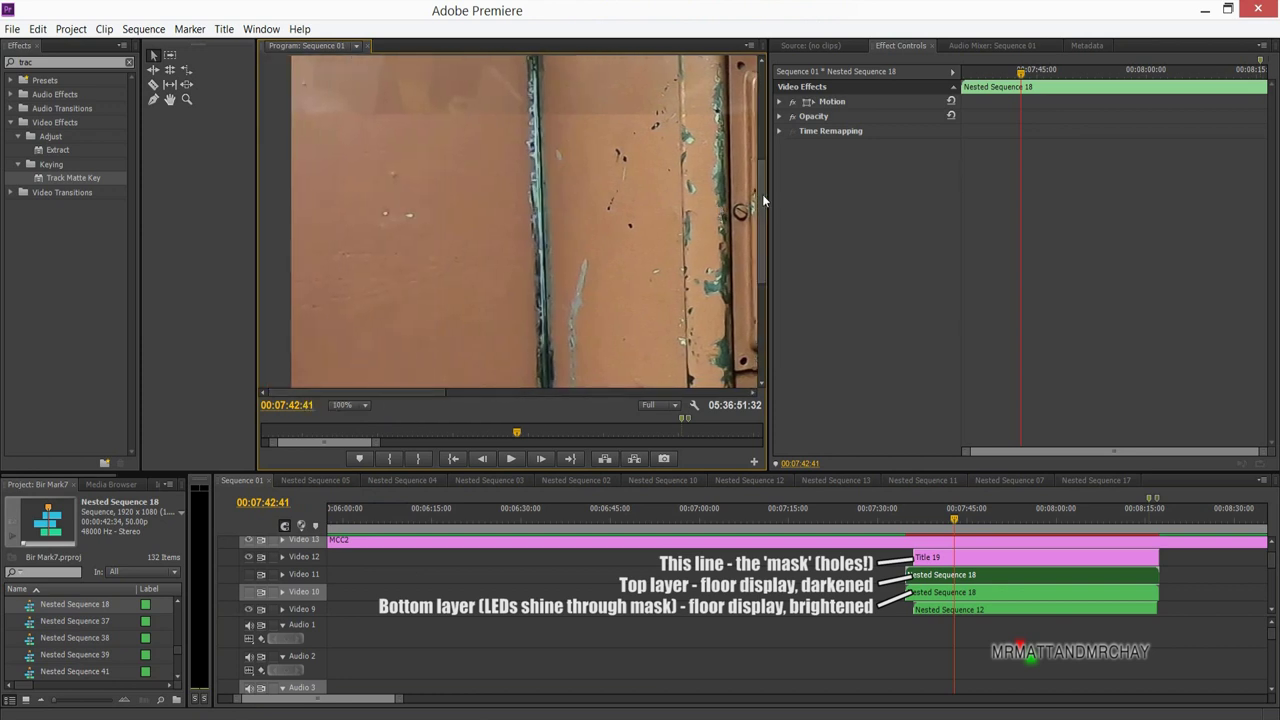
pyautogui.moveTo(762, 194); pyautogui.dragTo(769, 281)
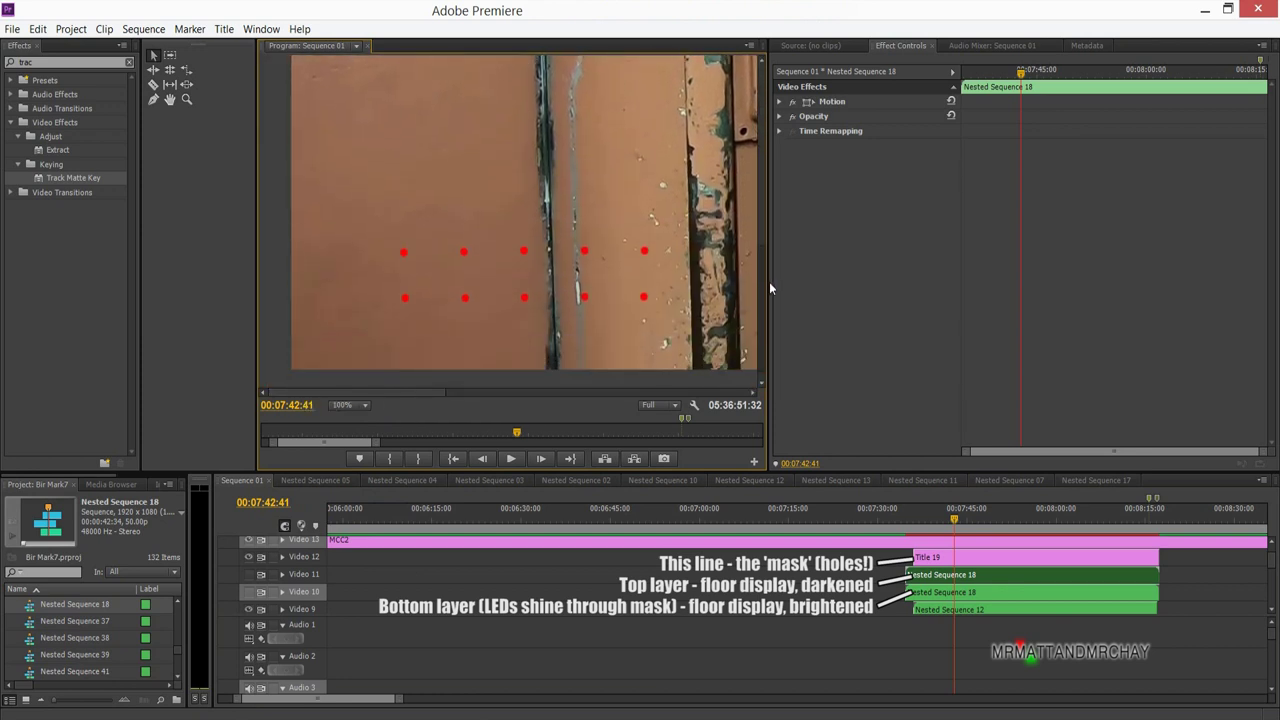
# Show the Video 11 track again and toggle the Video 12 mask track off and back on.
pyautogui.click(246, 575)
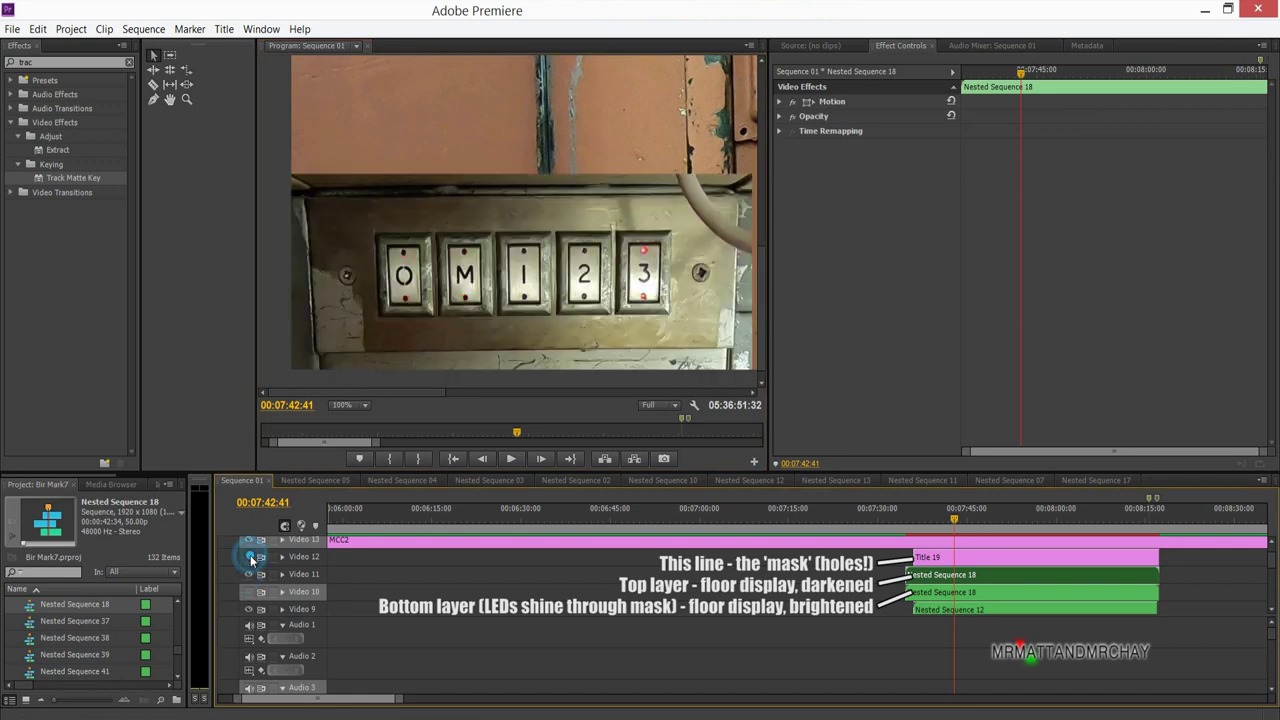
pyautogui.click(250, 557)
pyautogui.click(250, 557)
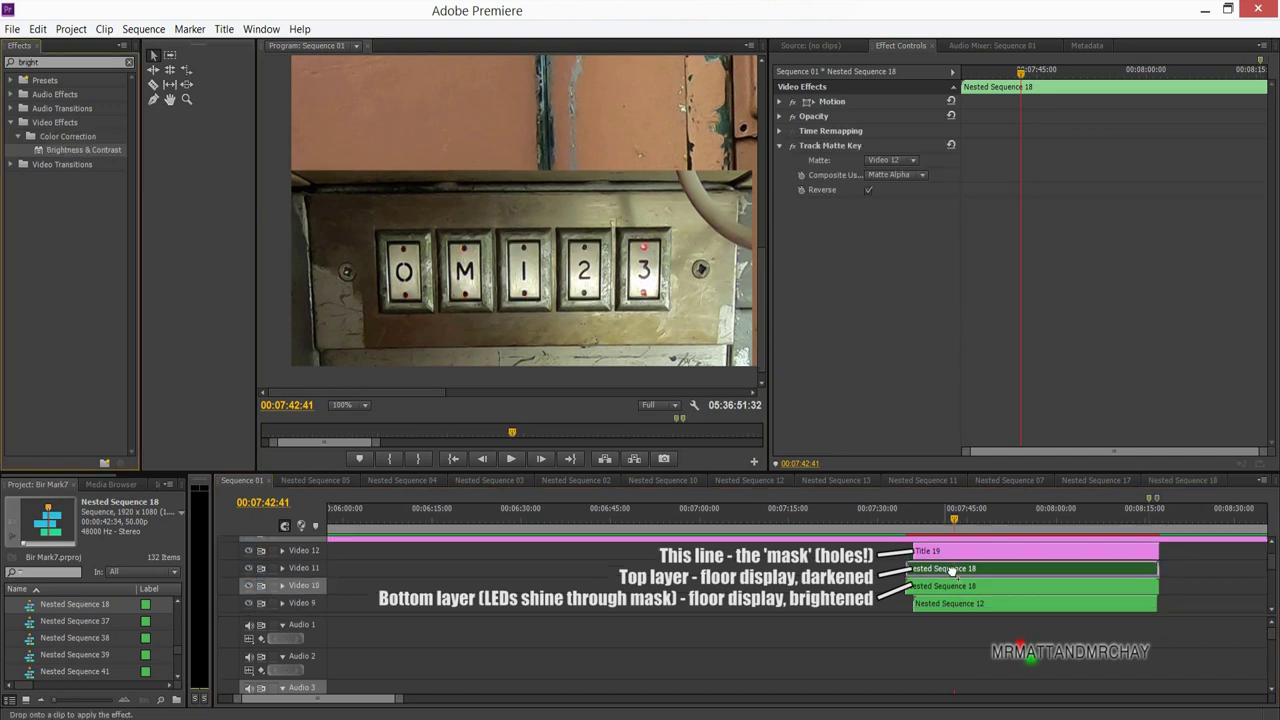
# Apply Brightness & Contrast to the Nested Sequence 18 clip on Video 11 and set its brightness to -39.
pyautogui.click(945, 567)
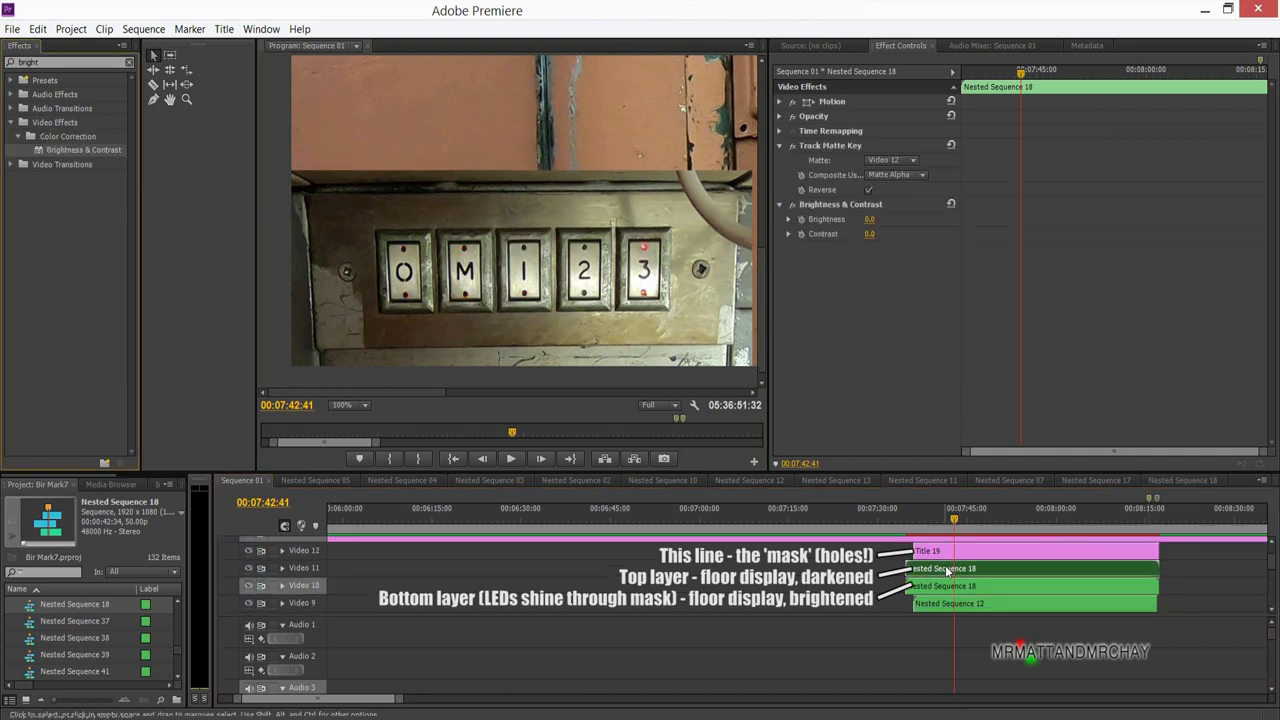
pyautogui.click(870, 220)
pyautogui.write('-25')
pyautogui.press('Return')
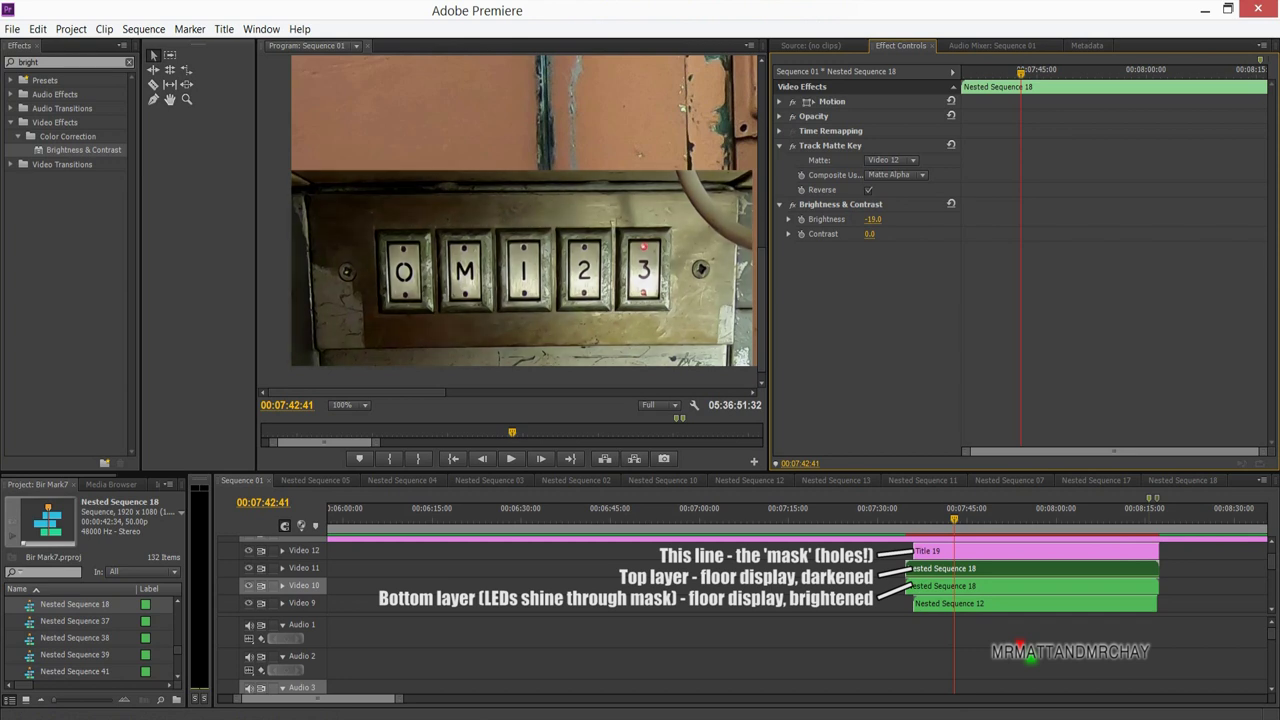
pyautogui.moveTo(841, 219); pyautogui.dragTo(854, 220)
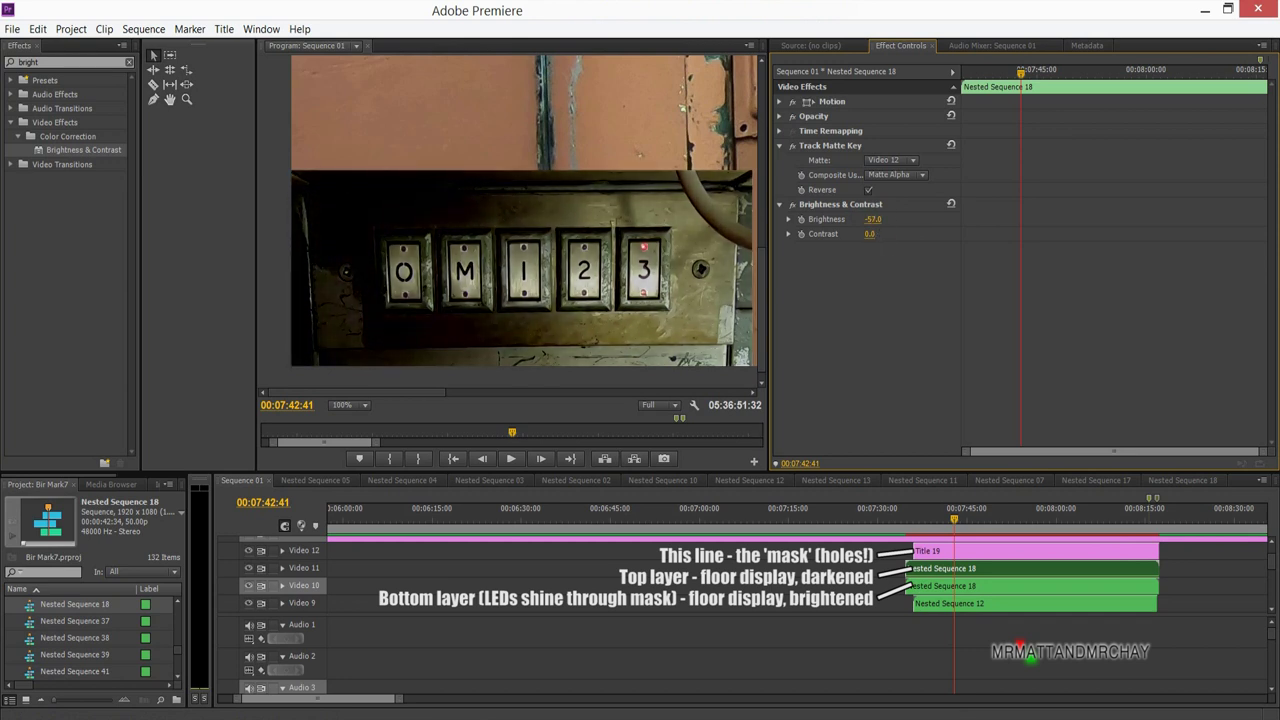
pyautogui.moveTo(872, 234); pyautogui.dragTo(845, 234)
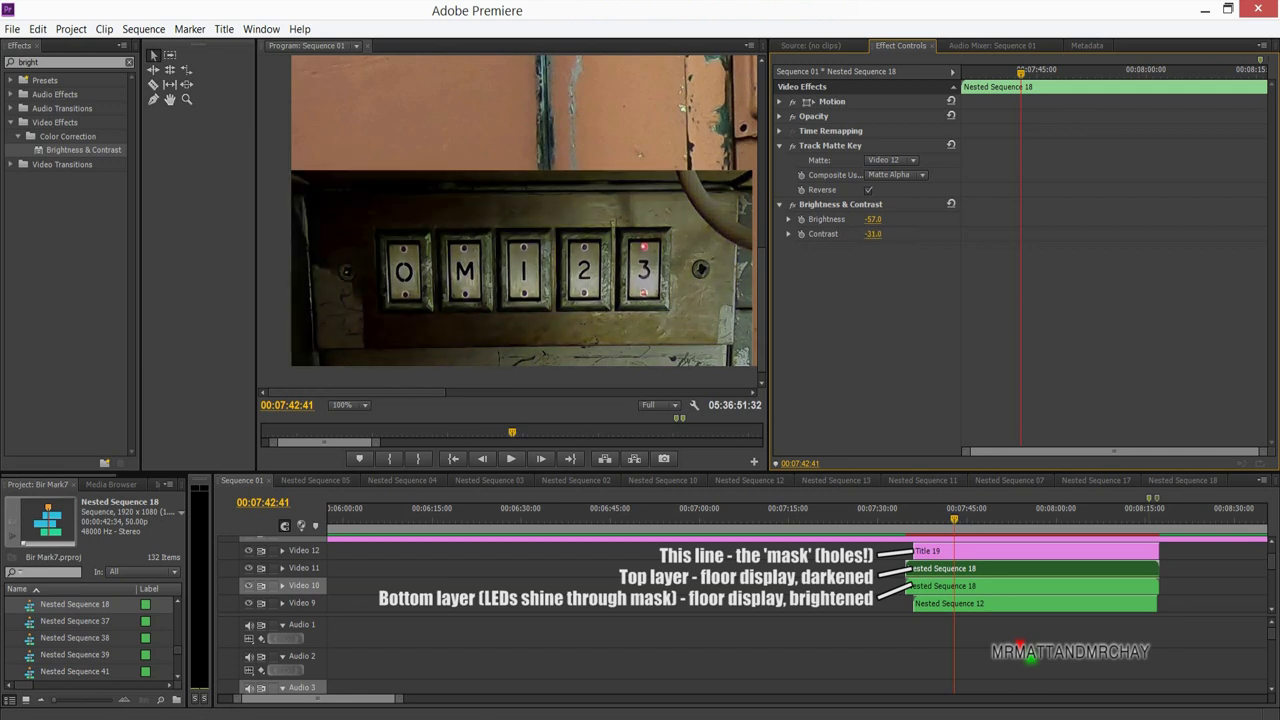
pyautogui.hotkey('ctrl', 'z')
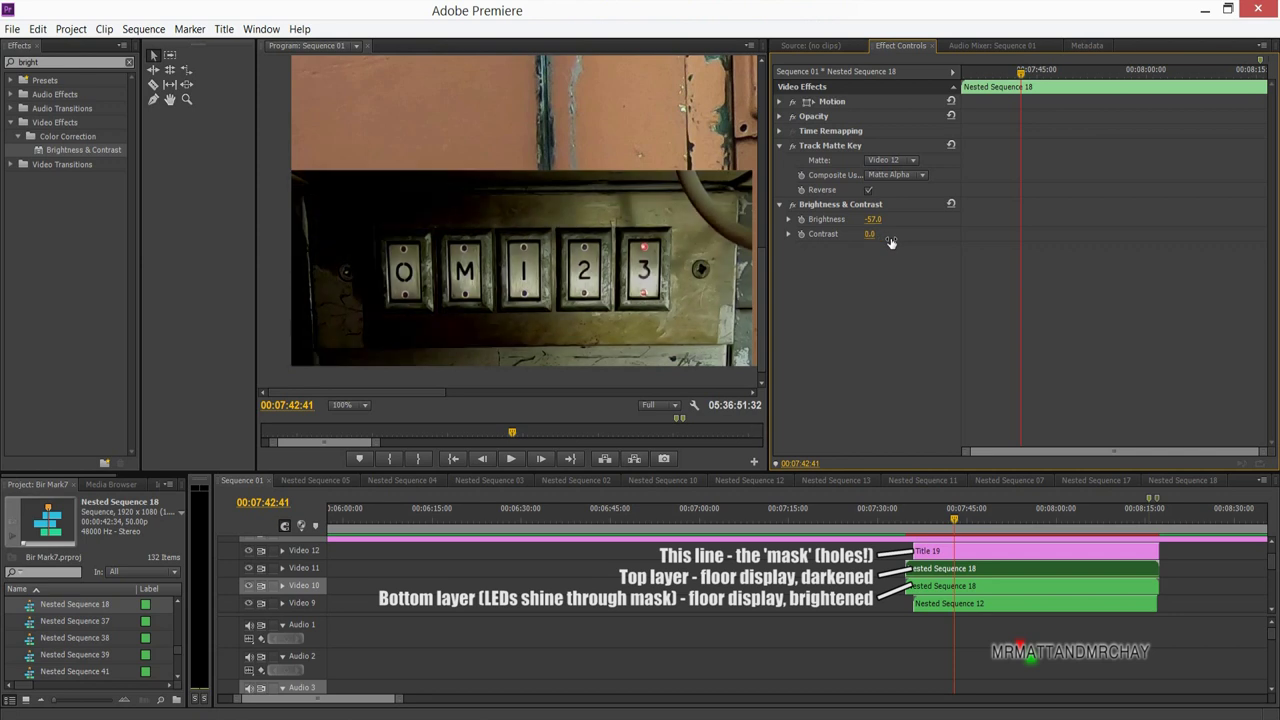
pyautogui.moveTo(870, 219); pyautogui.dragTo(831, 219)
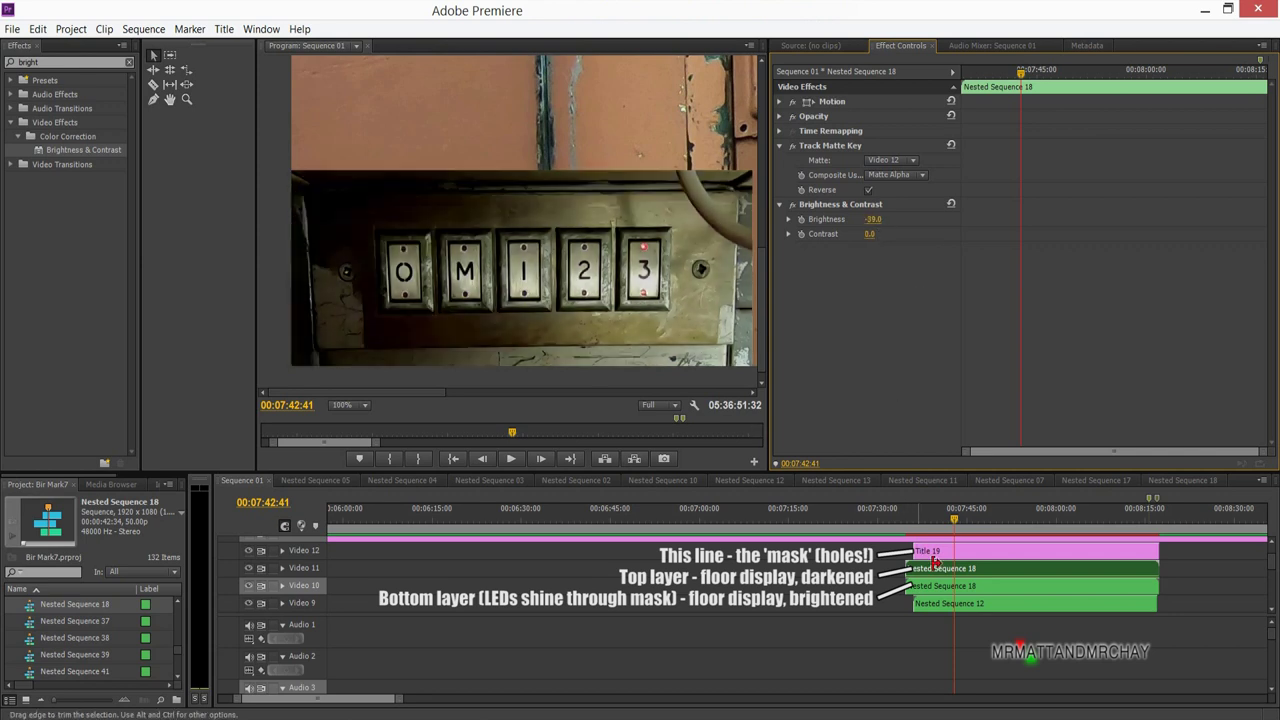
# Apply Brightness & Contrast to the Nested Sequence 18 clip on Video 10 and adjust the effect's brightness.
pyautogui.click(930, 586)
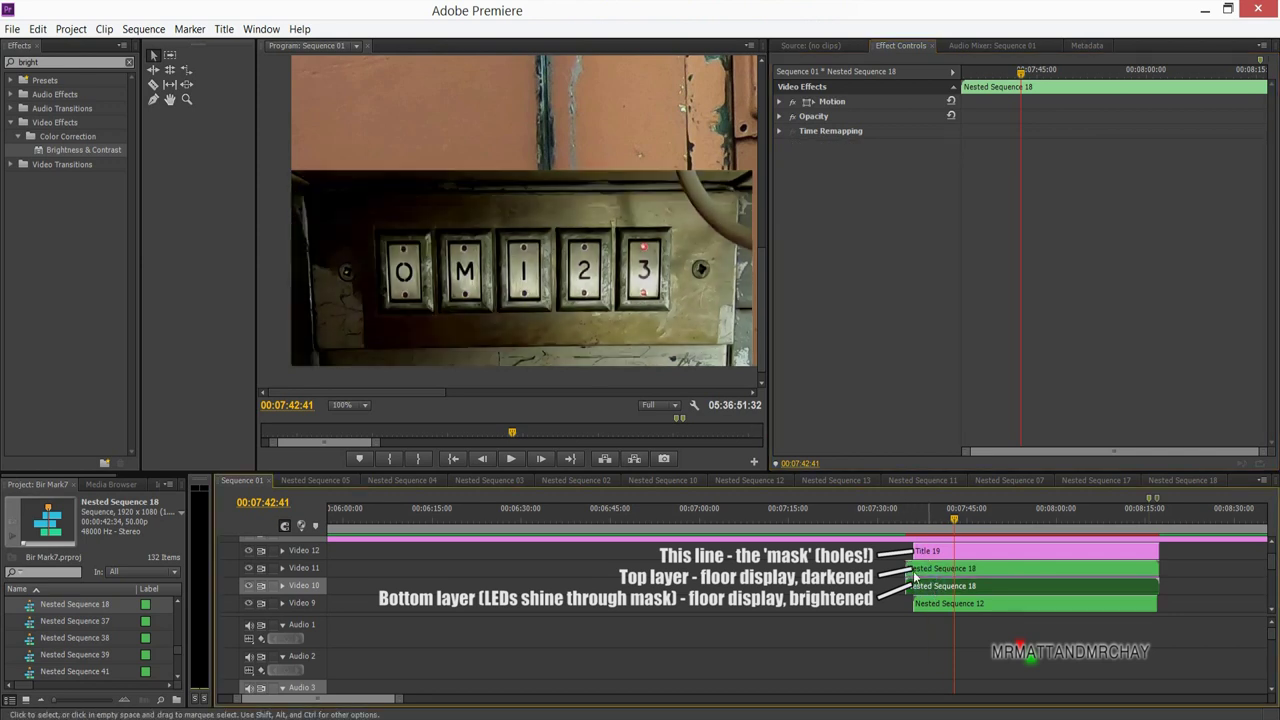
pyautogui.moveTo(55, 157); pyautogui.dragTo(850, 188)
pyautogui.click(870, 162)
pyautogui.moveTo(871, 163)
pyautogui.mouseDown()
pyautogui.moveTo(890, 163)
pyautogui.moveTo(863, 163)
pyautogui.mouseUp()
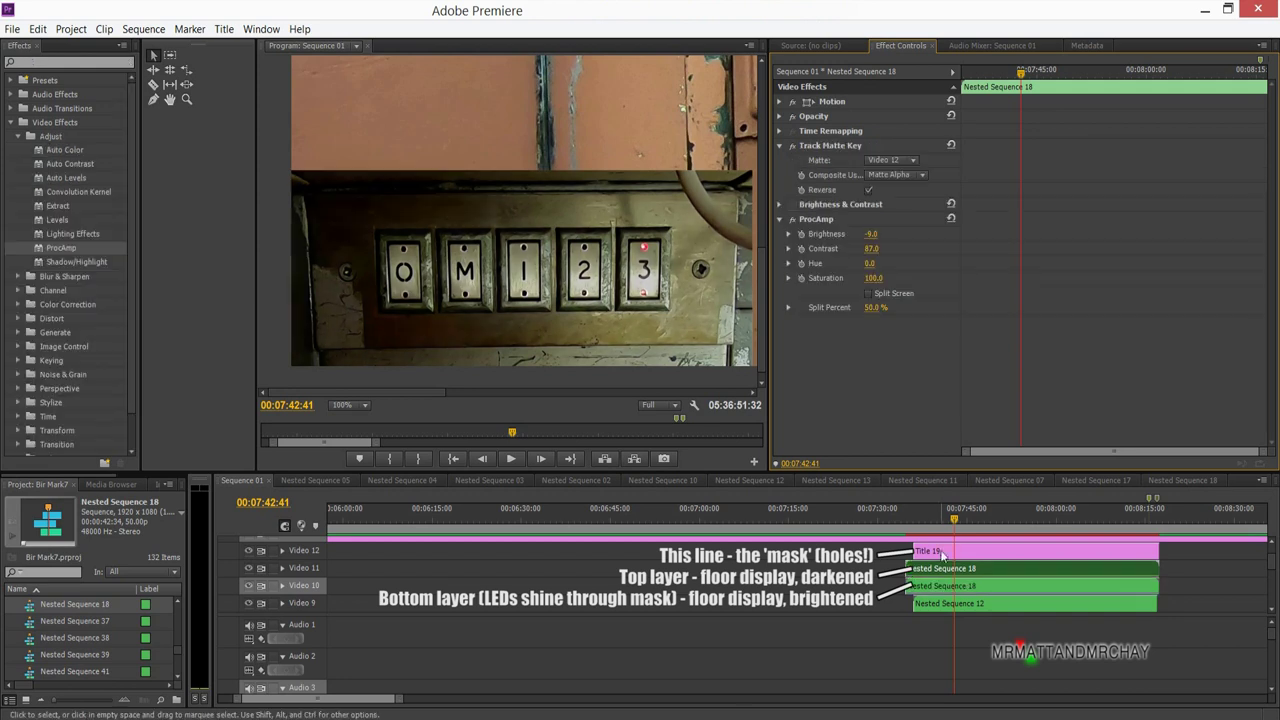
# Open Title 19 for editing beside the program monitor, with the monitor framed closely on the floor indicators.
pyautogui.click(940, 552)
pyautogui.doubleClick(940, 552)
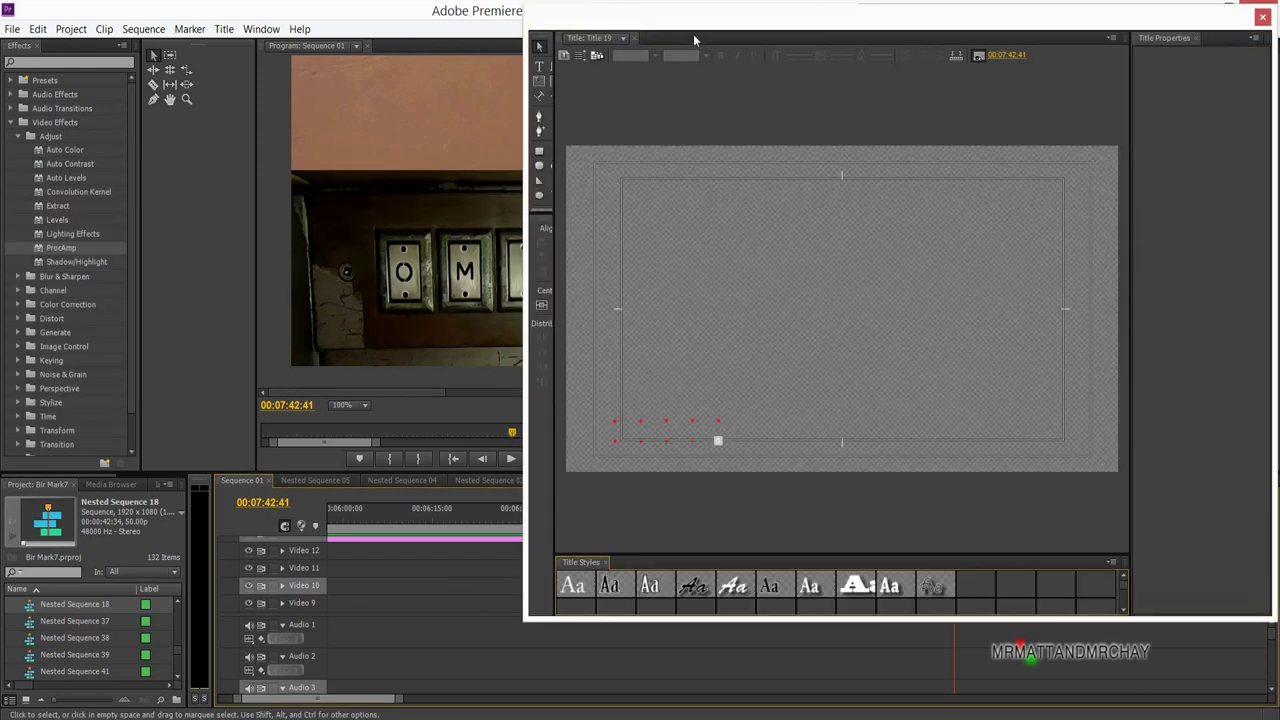
pyautogui.moveTo(705, 26); pyautogui.dragTo(823, 44)
pyautogui.moveTo(715, 423); pyautogui.dragTo(860, 446)
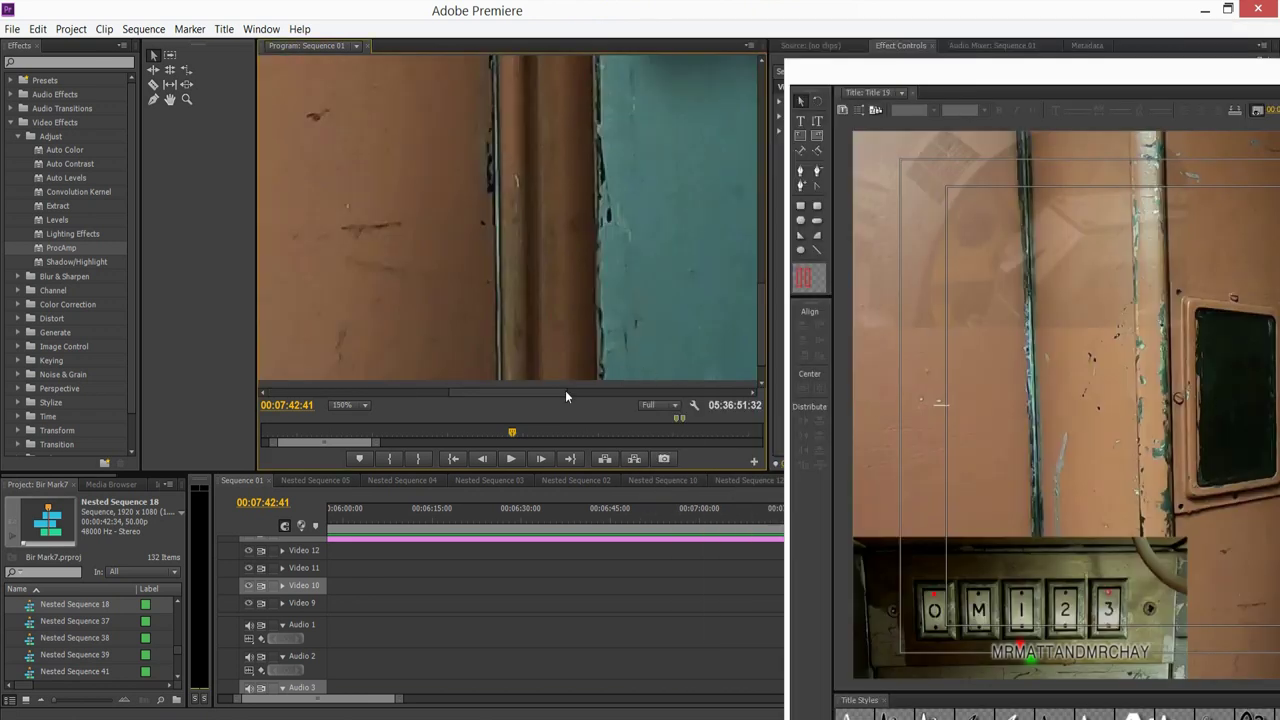
pyautogui.moveTo(565, 390); pyautogui.dragTo(418, 400)
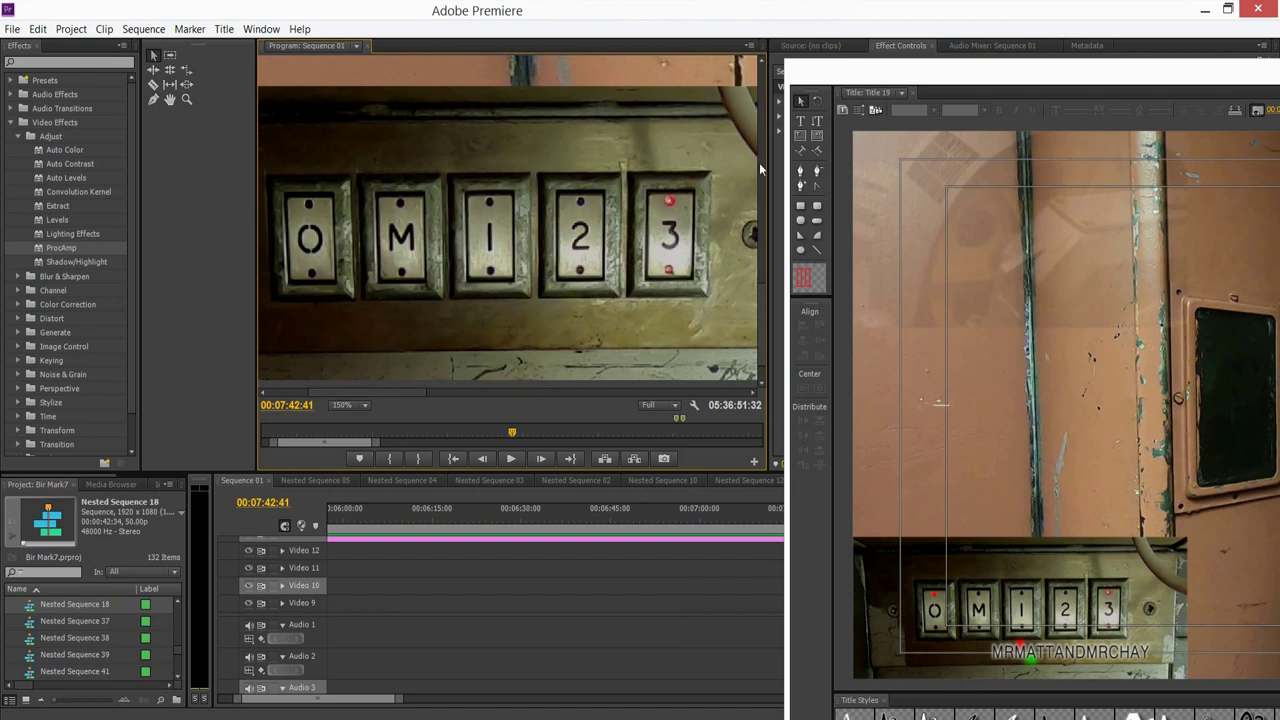
pyautogui.moveTo(851, 86); pyautogui.dragTo(776, 44)
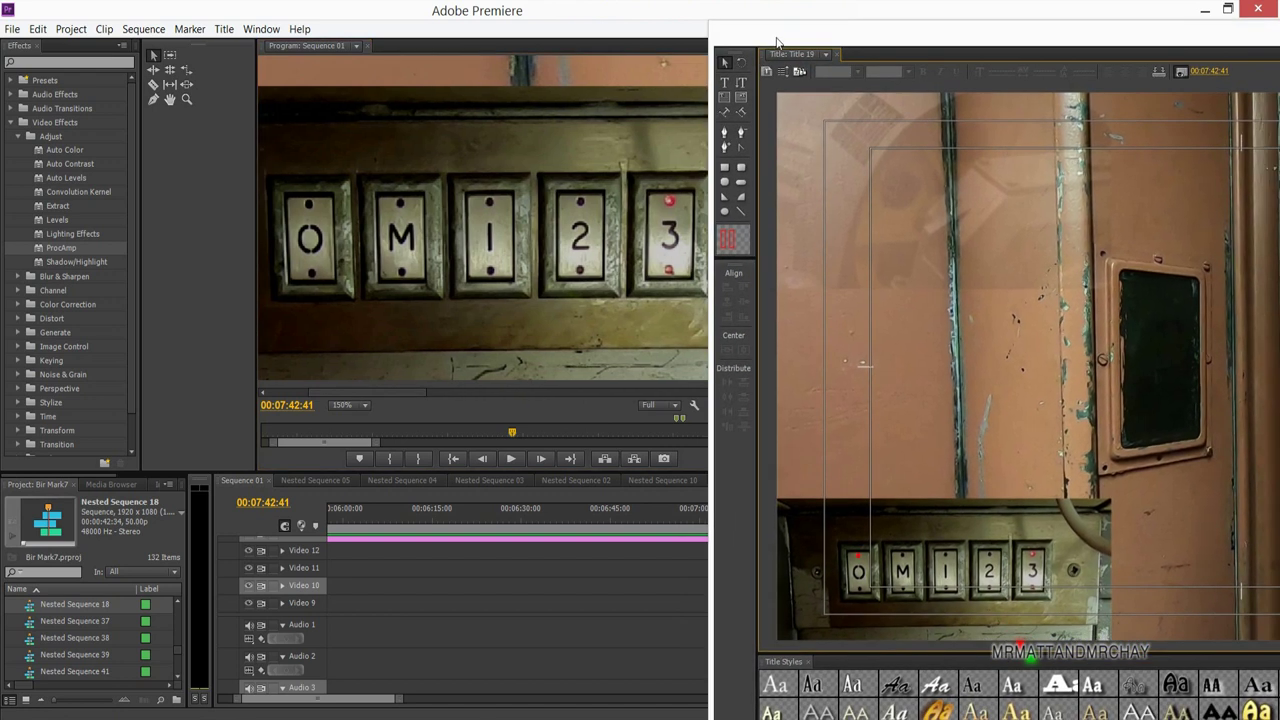
# Duplicate the red dot over the upper O lamp and place the copy over the lower O lamp.
pyautogui.click(858, 553)
pyautogui.hotkey('shift', 'Down')
pyautogui.hotkey('shift', 'Down')
pyautogui.hotkey('shift', 'Down')
pyautogui.hotkey('shift', 'Down')
pyautogui.hotkey('shift', 'Down')
pyautogui.hotkey('shift', 'Down')
pyautogui.hotkey('shift', 'Down')
pyautogui.hotkey('shift', 'Down')
pyautogui.hotkey('shift', 'Down')
pyautogui.hotkey('shift', 'Down')
pyautogui.hotkey('shift', 'Down')
pyautogui.click(893, 536)
# Duplicate the upper O dot and place the copy over the upper M lamp.
pyautogui.click(858, 555)
pyautogui.hotkey('shift', 'Right')
pyautogui.hotkey('shift', 'Right')
pyautogui.hotkey('shift', 'Right')
pyautogui.hotkey('shift', 'Right')
pyautogui.hotkey('shift', 'Right')
pyautogui.hotkey('shift', 'Right')
pyautogui.hotkey('shift', 'Right')
pyautogui.hotkey('shift', 'Right')
pyautogui.click(939, 486)
# Copy and paste the upper M dot and place the copy over the lower M lamp.
pyautogui.click(902, 554)
pyautogui.hotkey('ctrl', 'c')
pyautogui.hotkey('ctrl', 'v')
pyautogui.hotkey('shift', 'Down')
pyautogui.hotkey('shift', 'Down')
pyautogui.hotkey('shift', 'Down')
pyautogui.hotkey('shift', 'Down')
pyautogui.hotkey('shift', 'Down')
pyautogui.hotkey('shift', 'Down')
pyautogui.hotkey('shift', 'Down')
pyautogui.hotkey('shift', 'Down')
pyautogui.hotkey('shift', 'Down')
pyautogui.hotkey('shift', 'Down')
pyautogui.hotkey('shift', 'Down')
pyautogui.click(899, 526)
# Copy and paste the pair of M dots and place the copy over the two lamps of floor 1.
pyautogui.moveTo(899, 526); pyautogui.dragTo(971, 607)
pyautogui.hotkey('ctrl', 'c')
pyautogui.hotkey('ctrl', 'v')
pyautogui.hotkey('shift', 'Right')
pyautogui.hotkey('shift', 'Right')
pyautogui.hotkey('shift', 'Right')
pyautogui.hotkey('shift', 'Right')
pyautogui.hotkey('shift', 'Right')
pyautogui.hotkey('shift', 'Right')
pyautogui.hotkey('shift', 'Right')
pyautogui.hotkey('shift', 'Right')
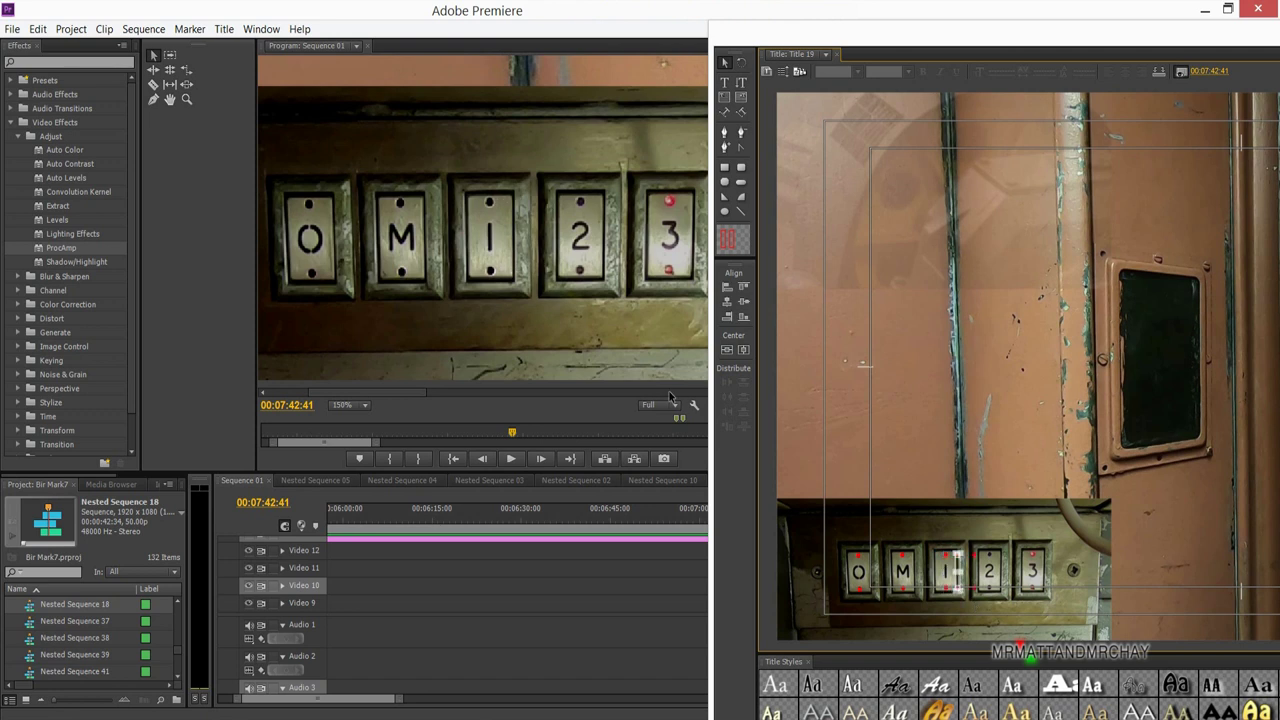
# Place dot pairs over the lamps of floors 2 and 3, and close the title.
pyautogui.click(990, 588)
pyautogui.click(976, 519)
pyautogui.hotkey('shift', 'Right')
pyautogui.hotkey('shift', 'Right')
pyautogui.hotkey('shift', 'Right')
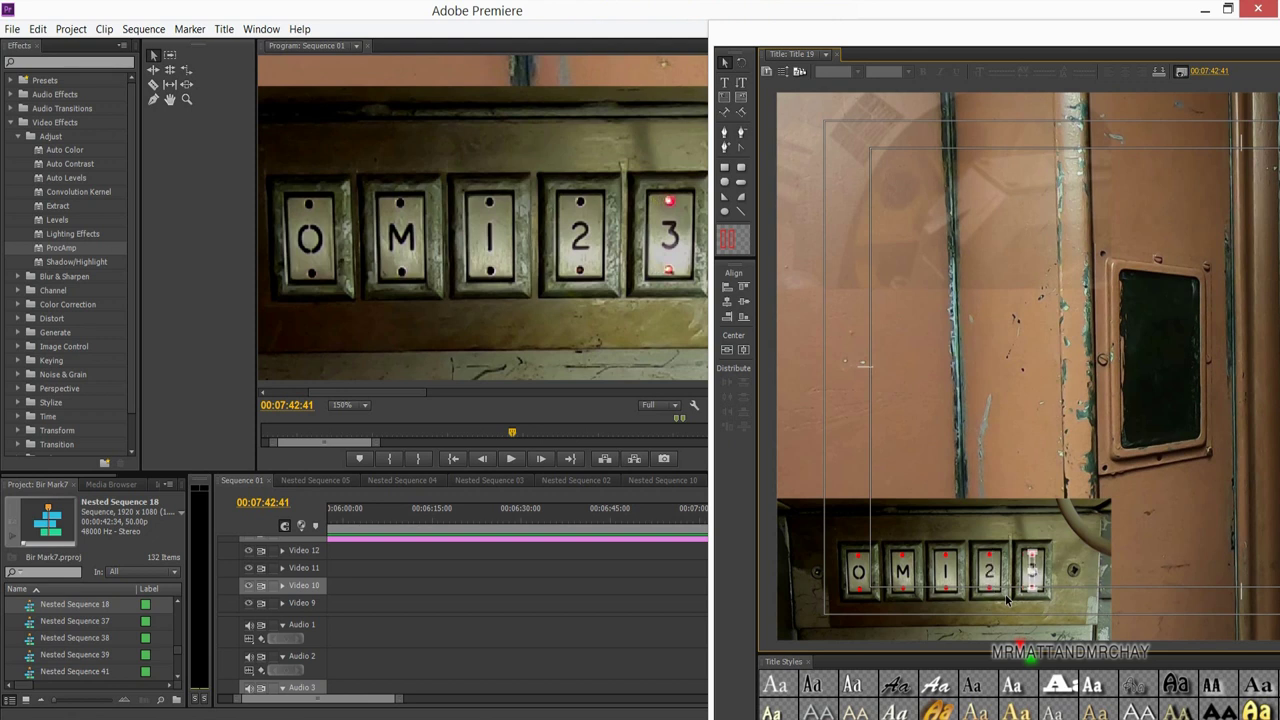
pyautogui.hotkey('ctrl', 'w')
# Test ProcAmp brightness at -100 on the Video 11 Nested Sequence 18 clip, and set it to -11.
pyautogui.click(971, 586)
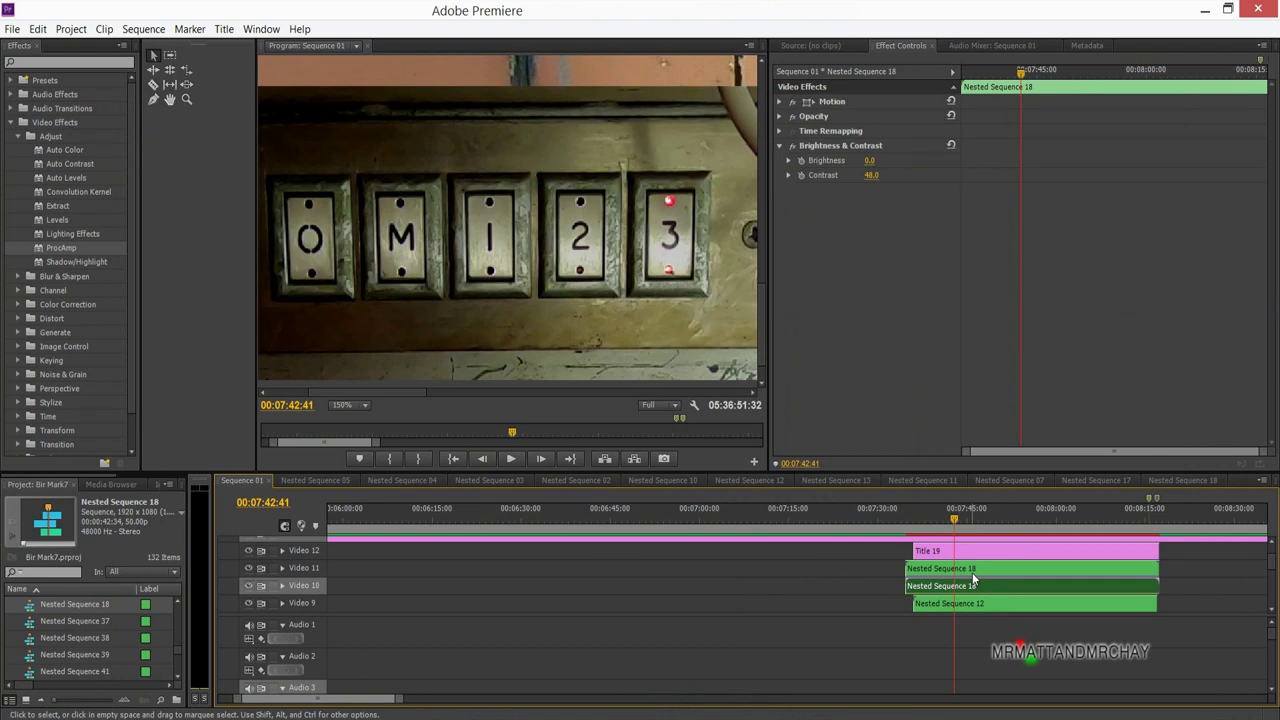
pyautogui.click(972, 570)
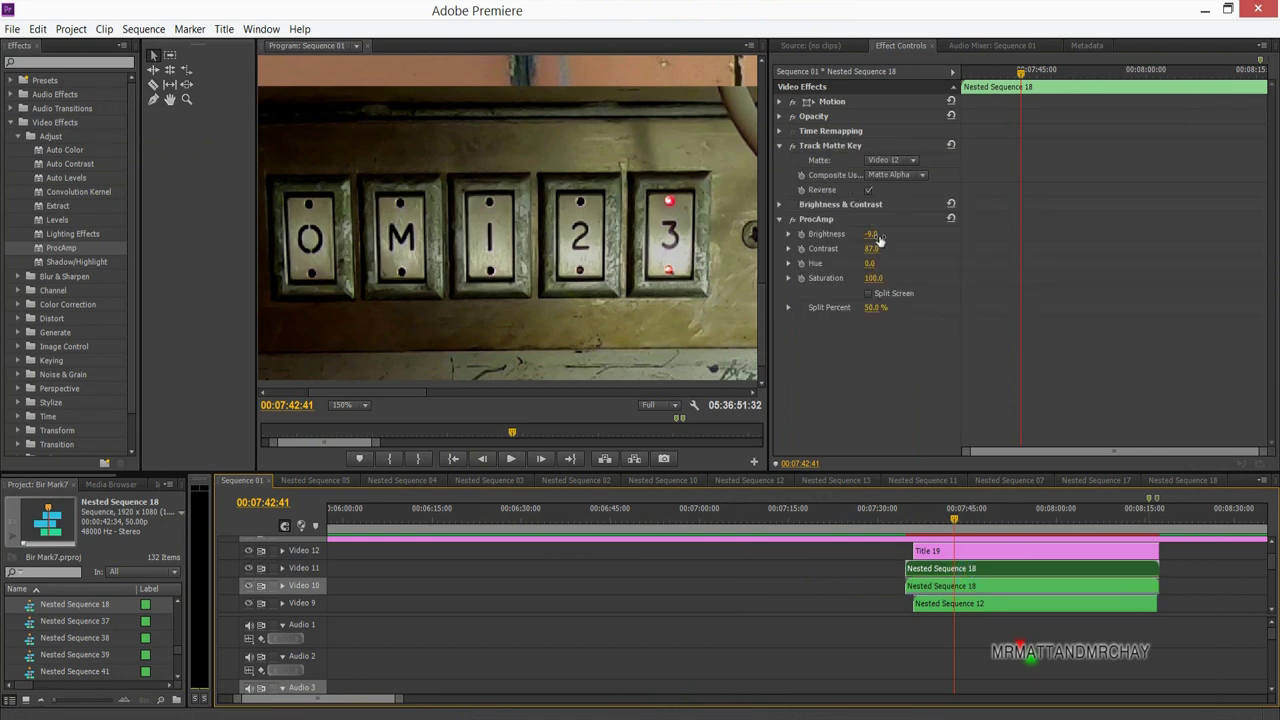
pyautogui.moveTo(877, 237); pyautogui.dragTo(787, 237)
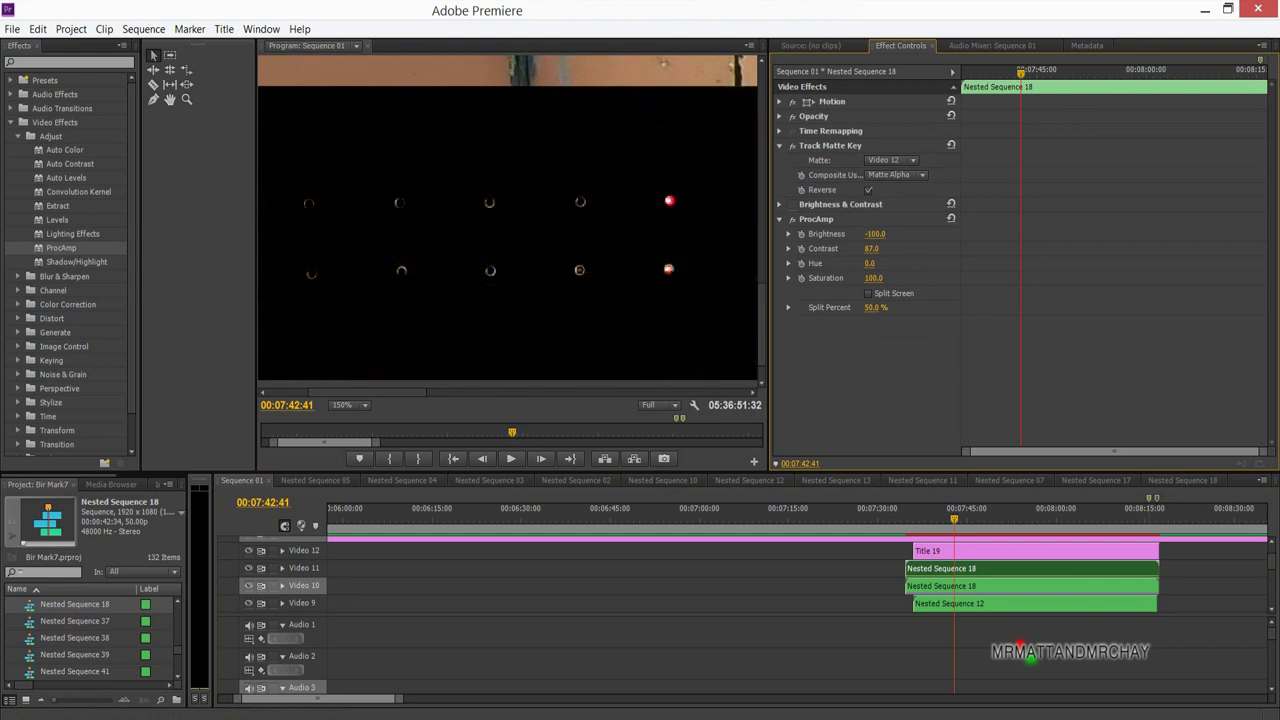
pyautogui.moveTo(801, 237); pyautogui.dragTo(876, 237)
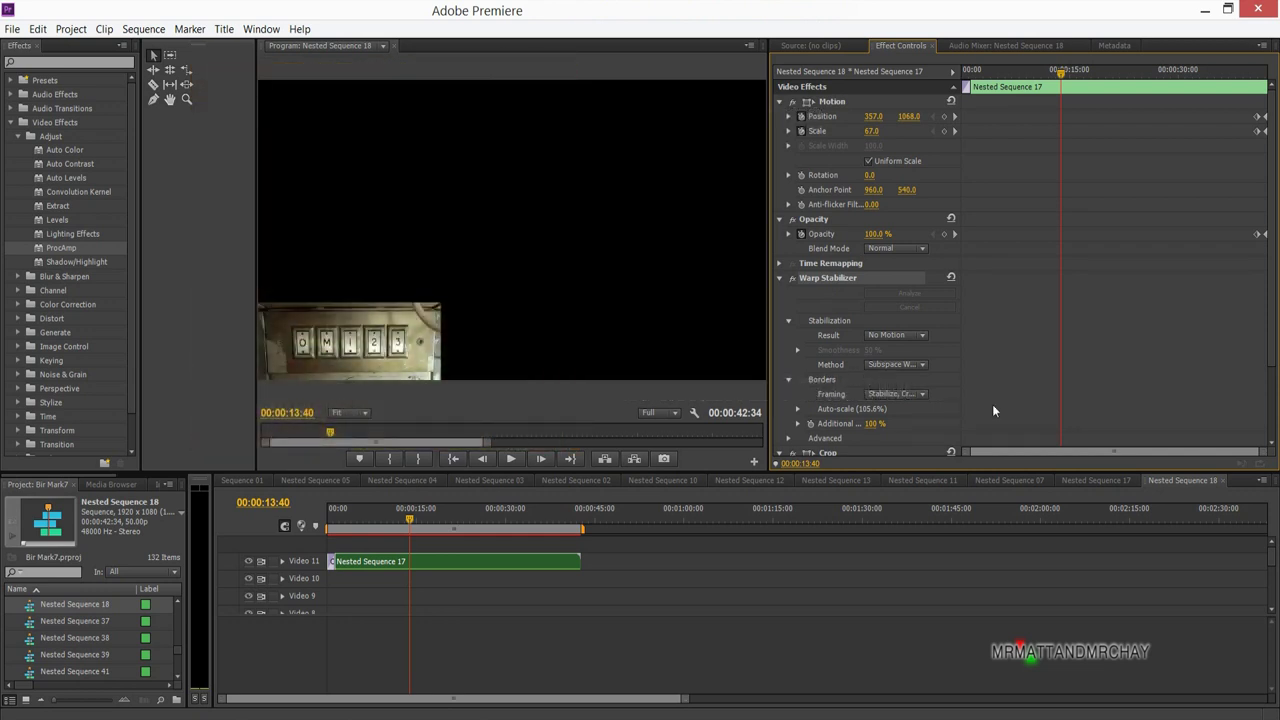
# Choose No Motion as the Warp Stabilizer result for the Nested Sequence 17 clip, and toggle its Crop effect off and back on.
pyautogui.click(900, 335)
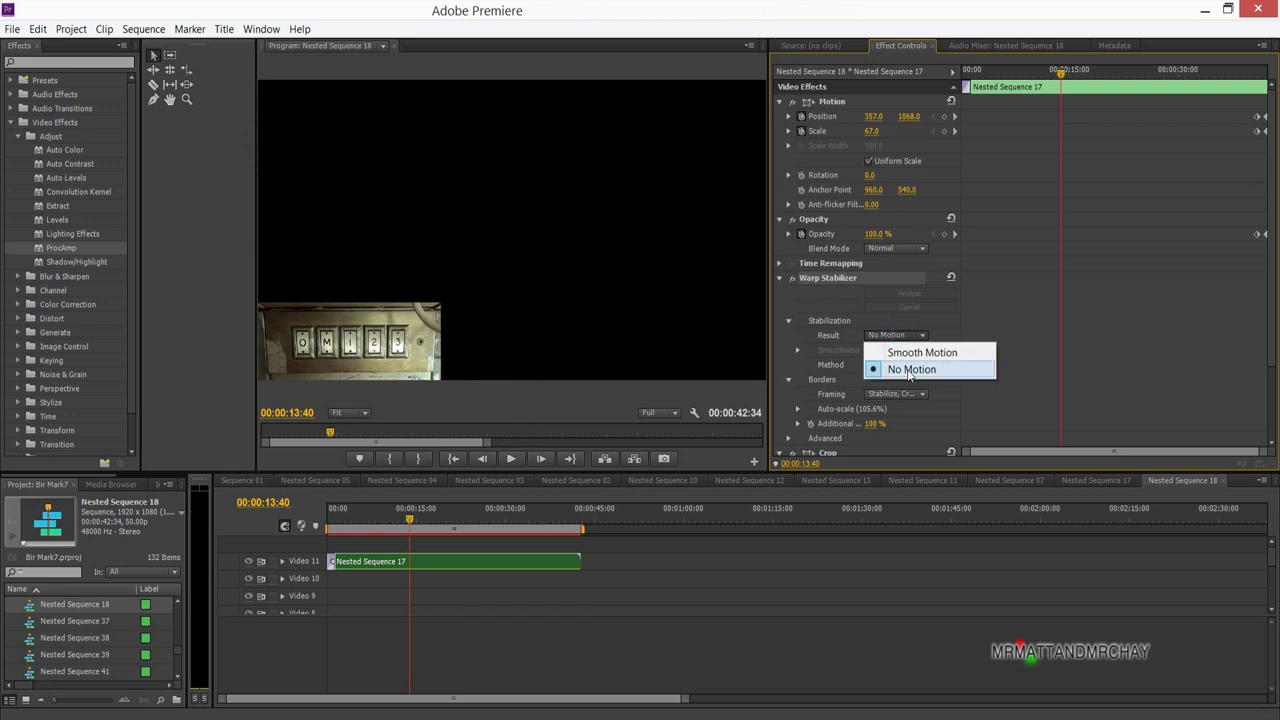
pyautogui.click(928, 370)
pyautogui.scroll(-3, 1274, 288)
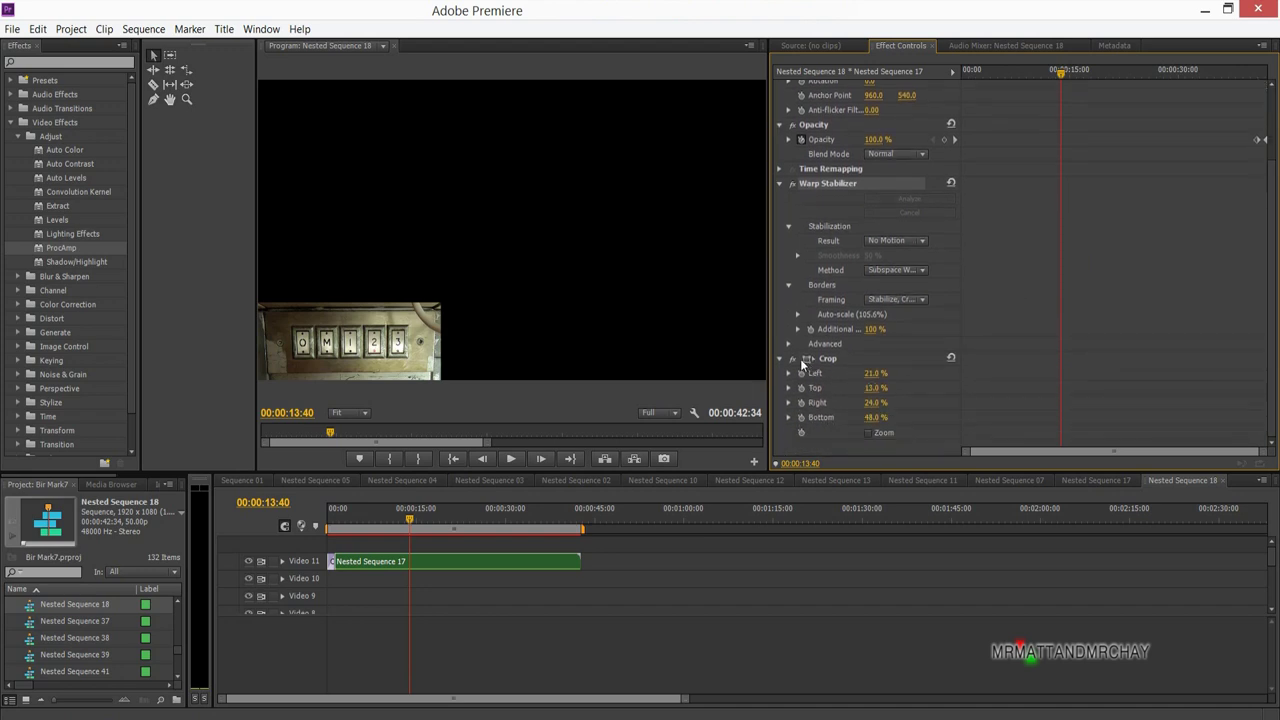
pyautogui.click(793, 358)
pyautogui.click(793, 358)
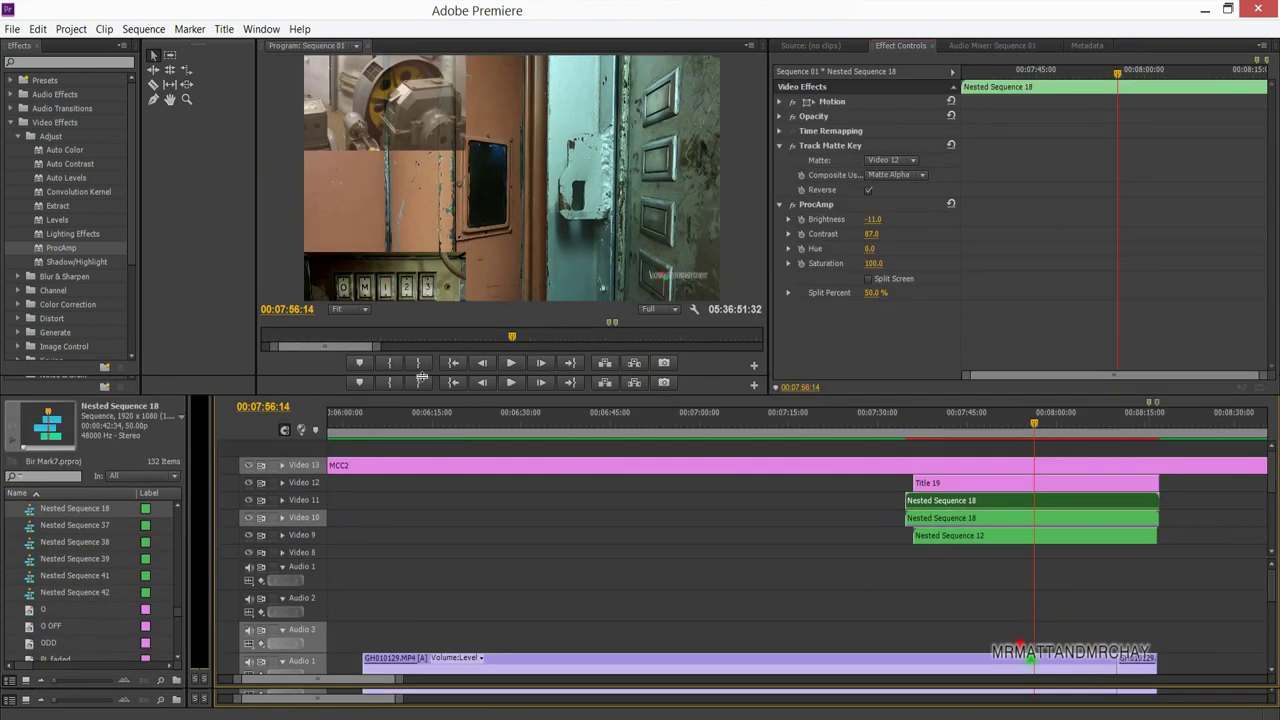
# Enlarge the Sequence 01 timeline to survey all its tracks and clips, and review different points of the edit.
pyautogui.moveTo(437, 411); pyautogui.dragTo(437, 342)
pyautogui.moveTo(1272, 458); pyautogui.dragTo(1272, 474)
pyautogui.moveTo(397, 697); pyautogui.dragTo(528, 700)
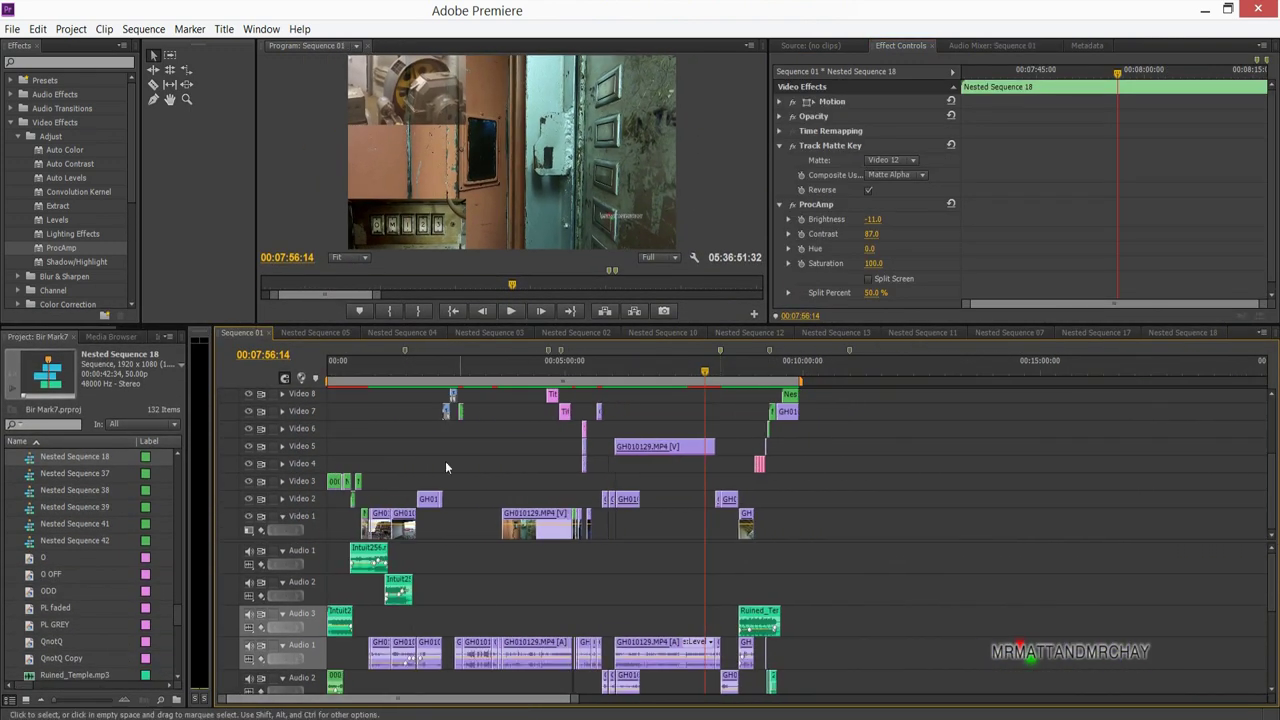
pyautogui.click(354, 374)
pyautogui.moveTo(355, 376); pyautogui.dragTo(352, 376)
pyautogui.moveTo(578, 705); pyautogui.dragTo(440, 700)
pyautogui.click(587, 374)
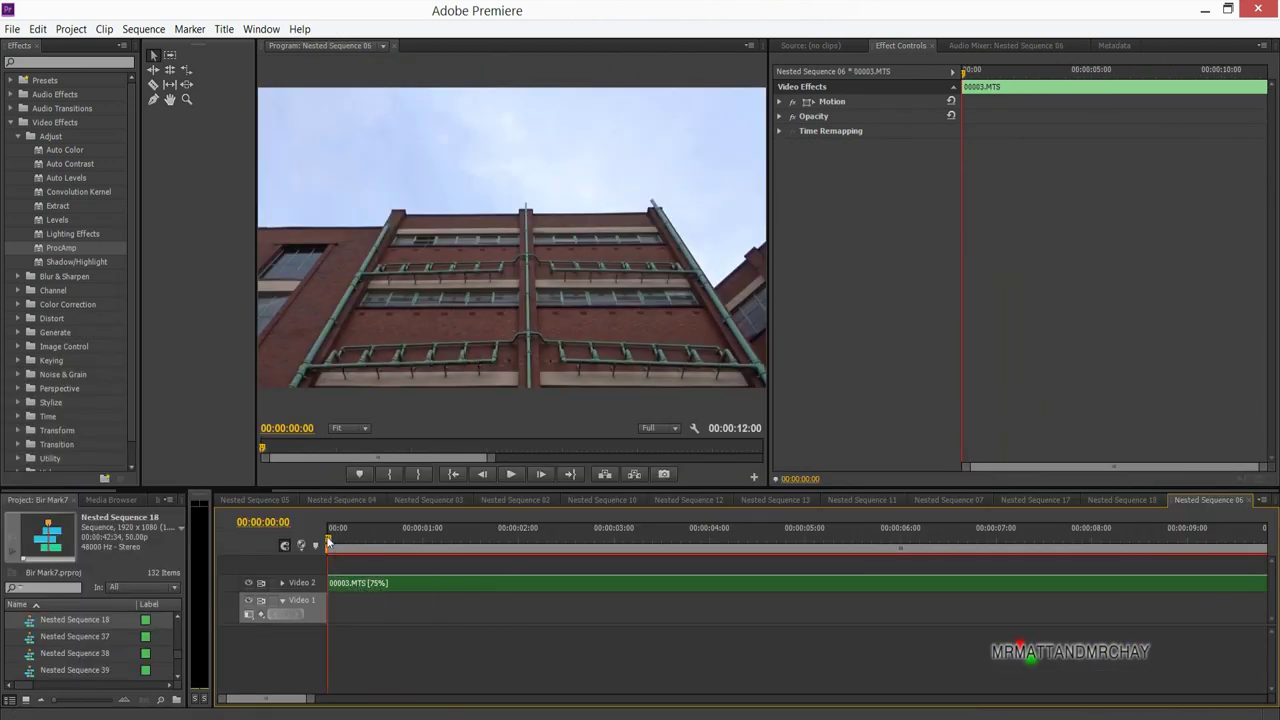
# Scrub through the 00003.MTS footage in Nested Sequence 06, and return to Sequence 01.
pyautogui.moveTo(340, 538); pyautogui.dragTo(729, 533)
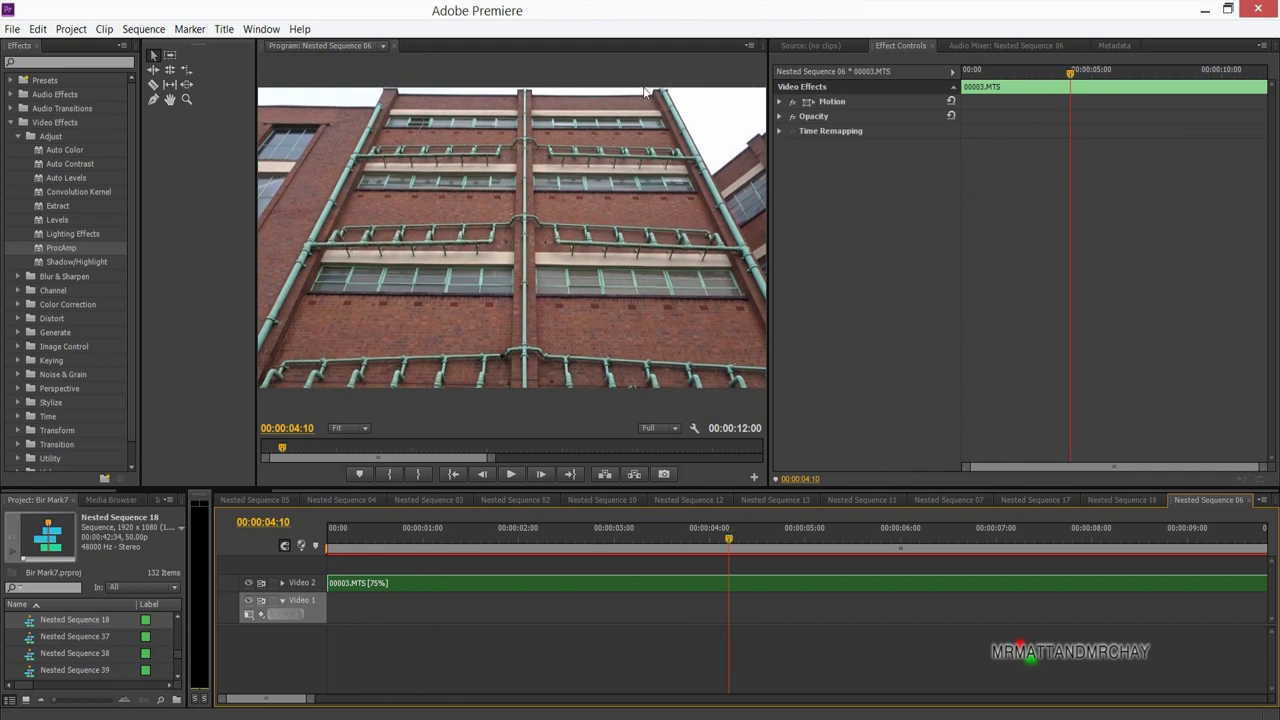
pyautogui.moveTo(727, 540); pyautogui.dragTo(1208, 506)
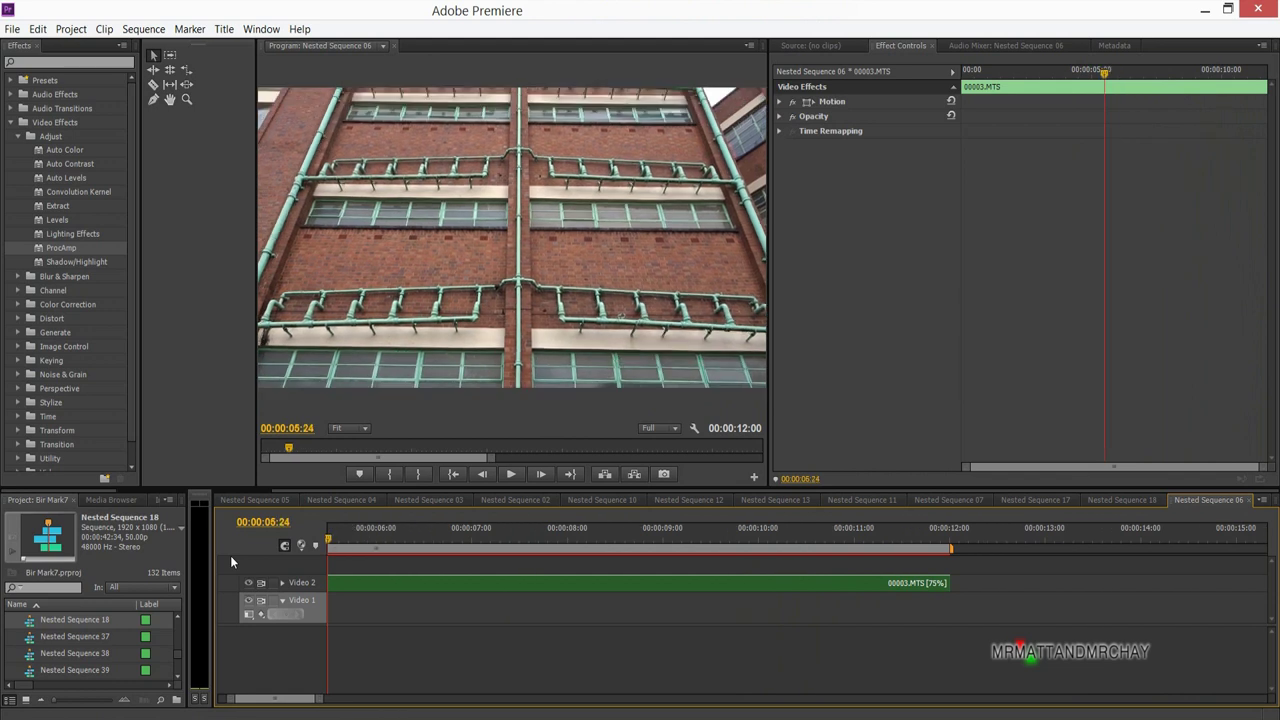
pyautogui.click(386, 47)
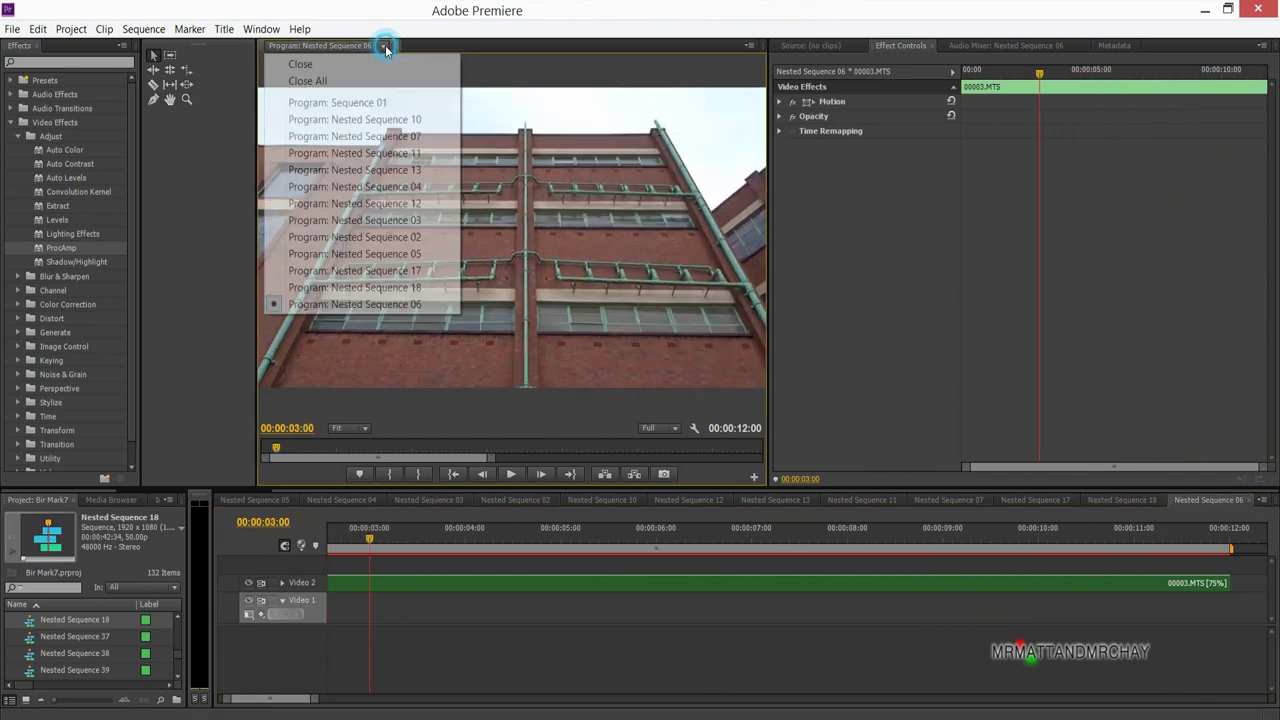
pyautogui.click(337, 103)
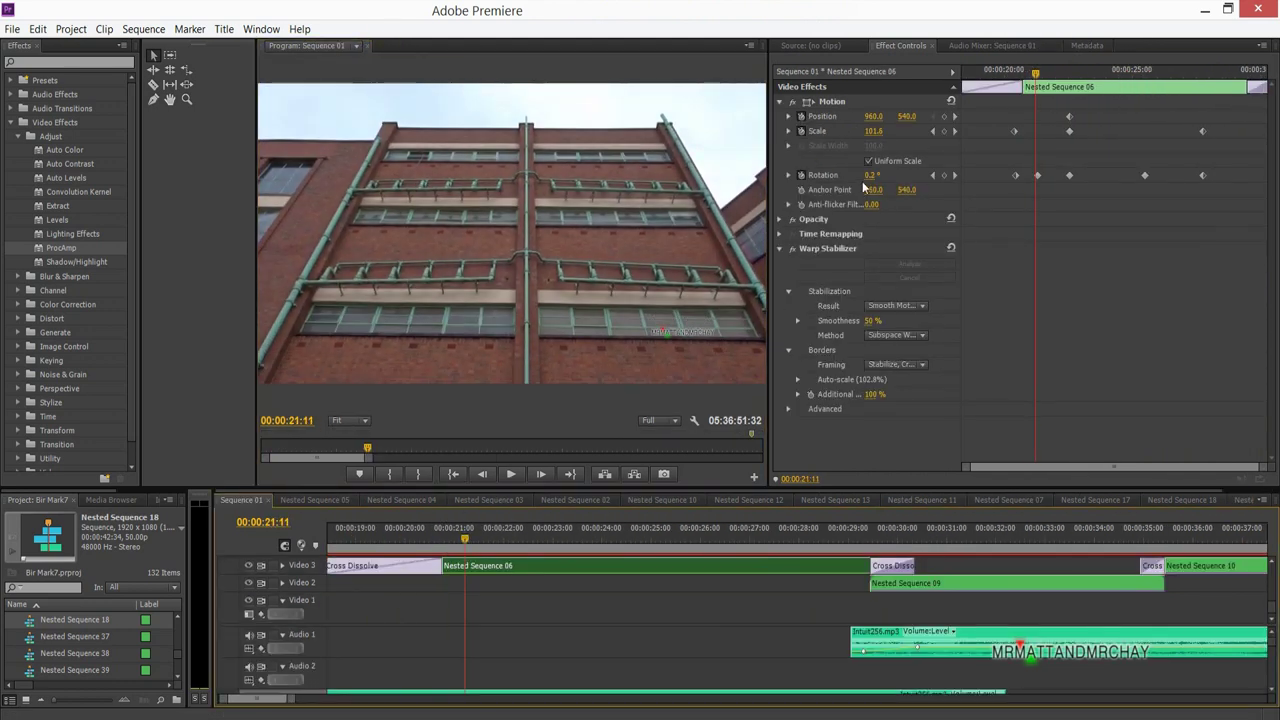
# Set the Nested Sequence 06 clip's Rotation to -10.3° at its 00:00:22:28 keyframe, and scrub through the keyframes that follow.
pyautogui.click(953, 176)
pyautogui.click(953, 176)
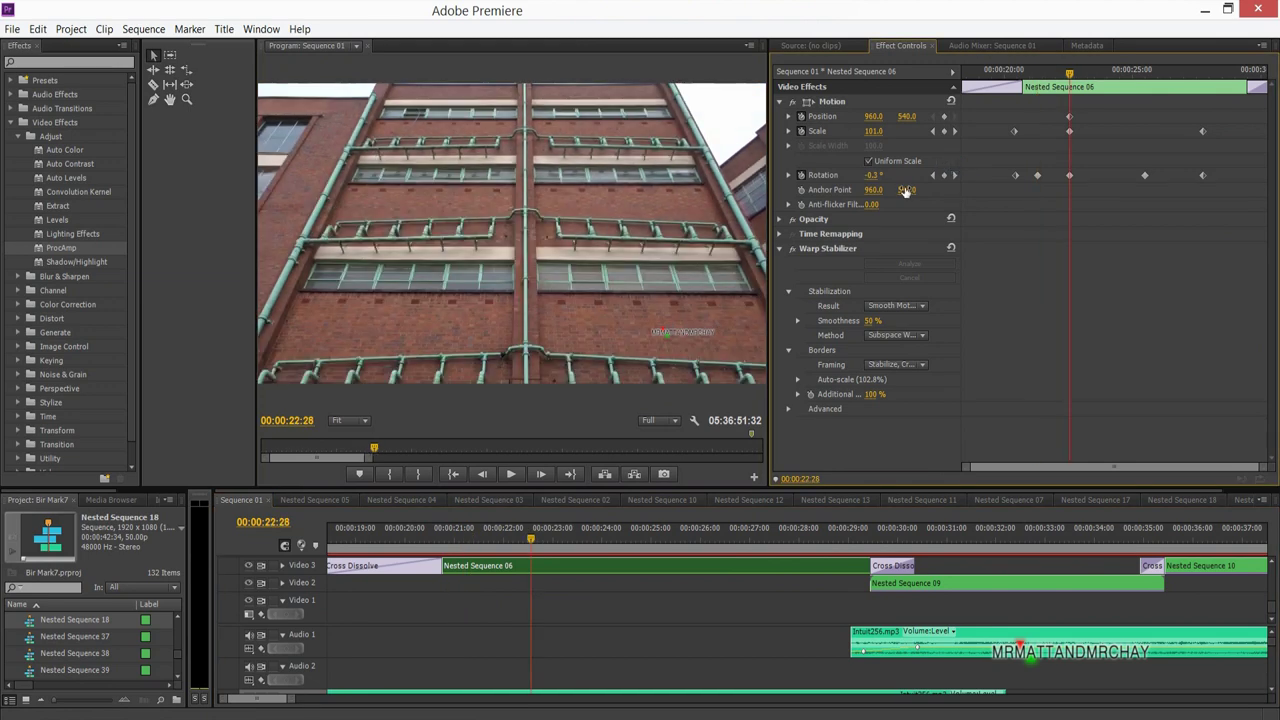
pyautogui.moveTo(873, 175)
pyautogui.mouseDown()
pyautogui.moveTo(894, 175)
pyautogui.moveTo(863, 175)
pyautogui.mouseUp()
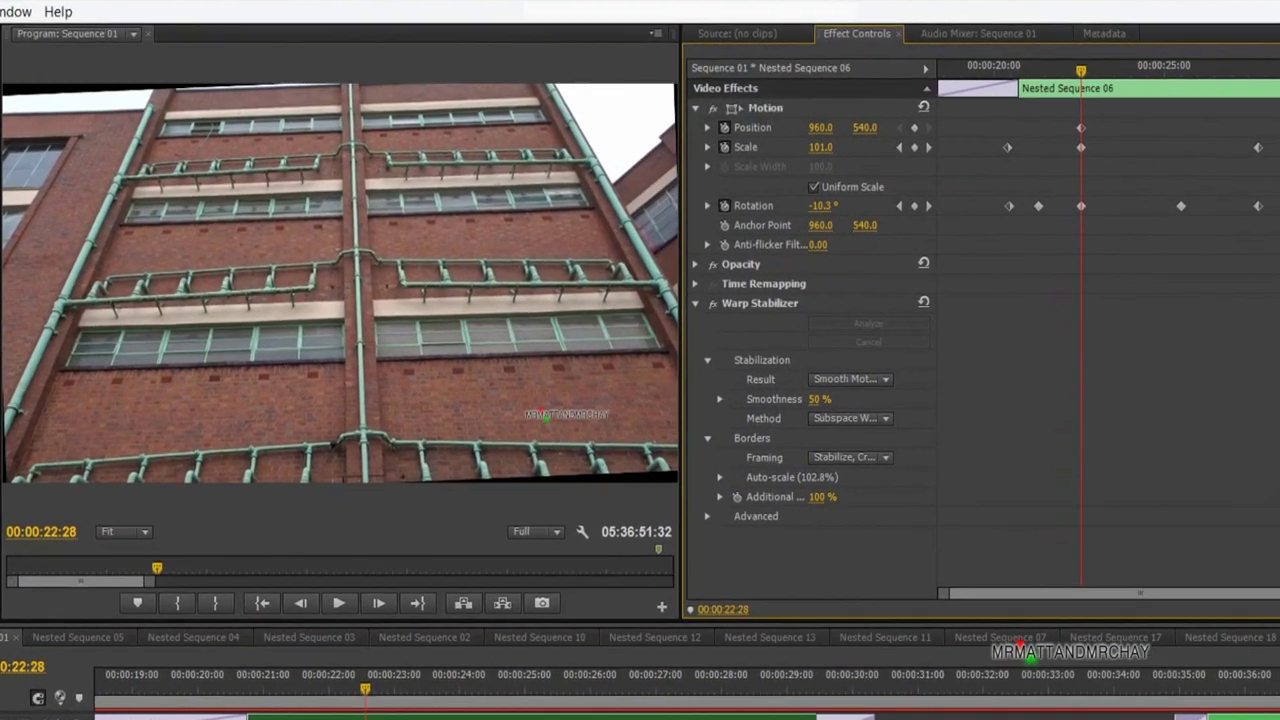
pyautogui.moveTo(855, 226); pyautogui.dragTo(865, 226)
pyautogui.moveTo(1088, 75); pyautogui.dragTo(1185, 88)
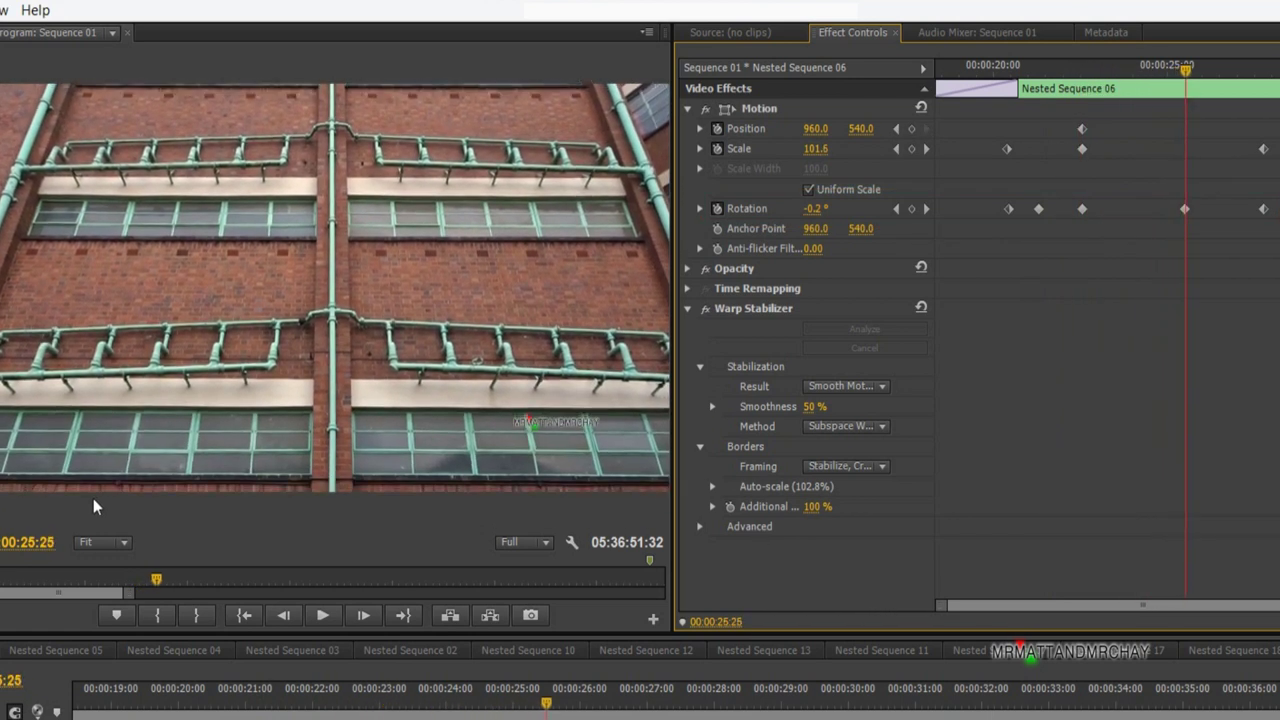
pyautogui.moveTo(1185, 80); pyautogui.dragTo(1279, 90)
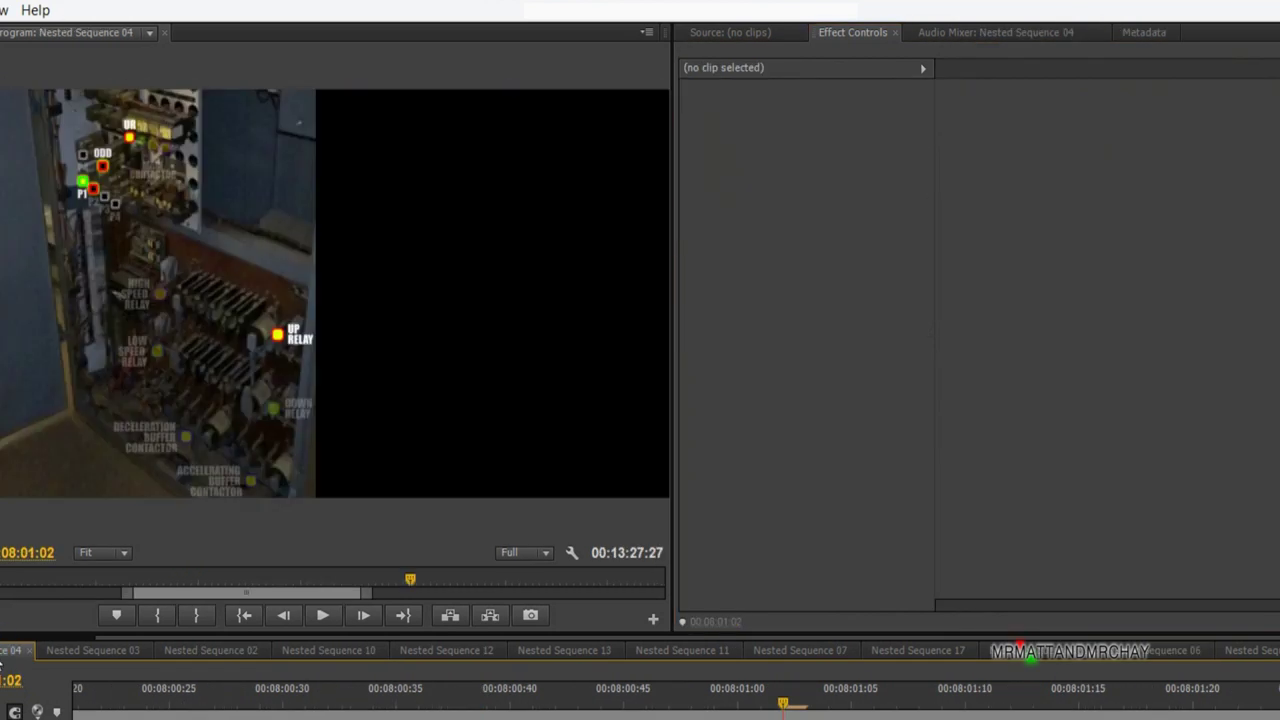
# Return from Nested Sequence 04 to Sequence 01, and enlarge its timeline around the stacked nested sequences at 04:36:21:26.
pyautogui.click(68, 32)
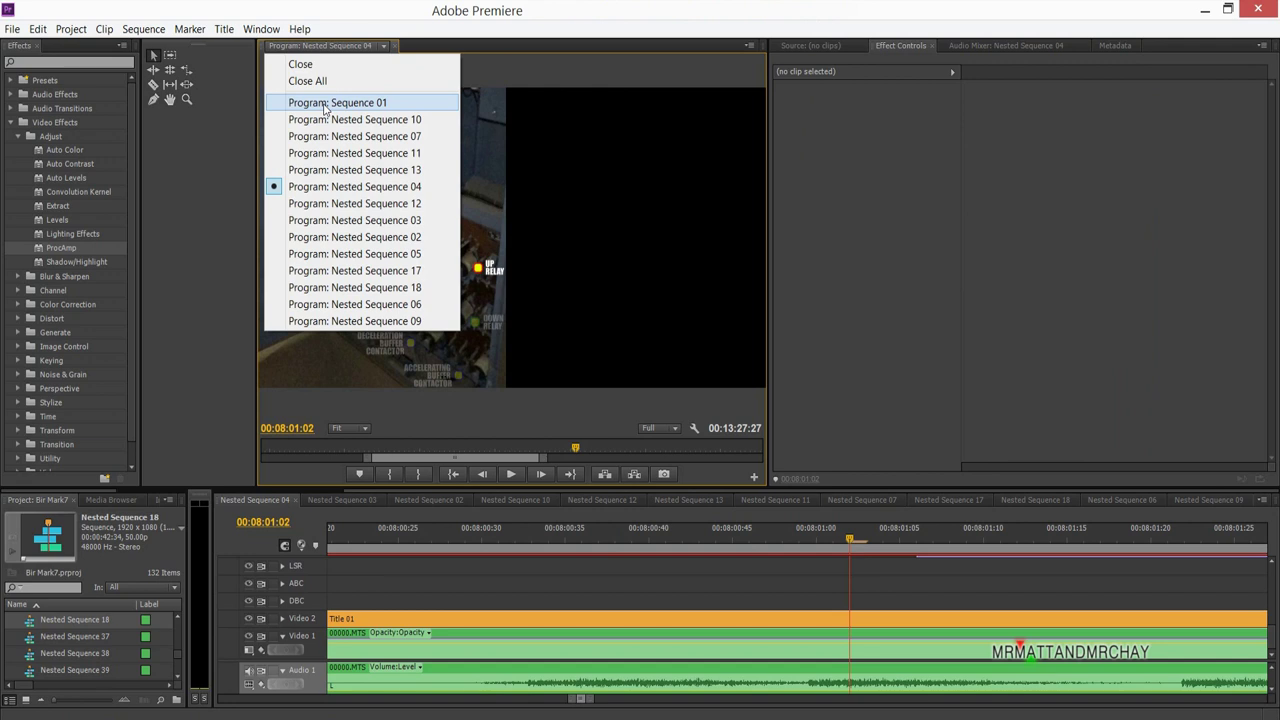
pyautogui.click(324, 103)
pyautogui.moveTo(432, 491); pyautogui.dragTo(432, 308)
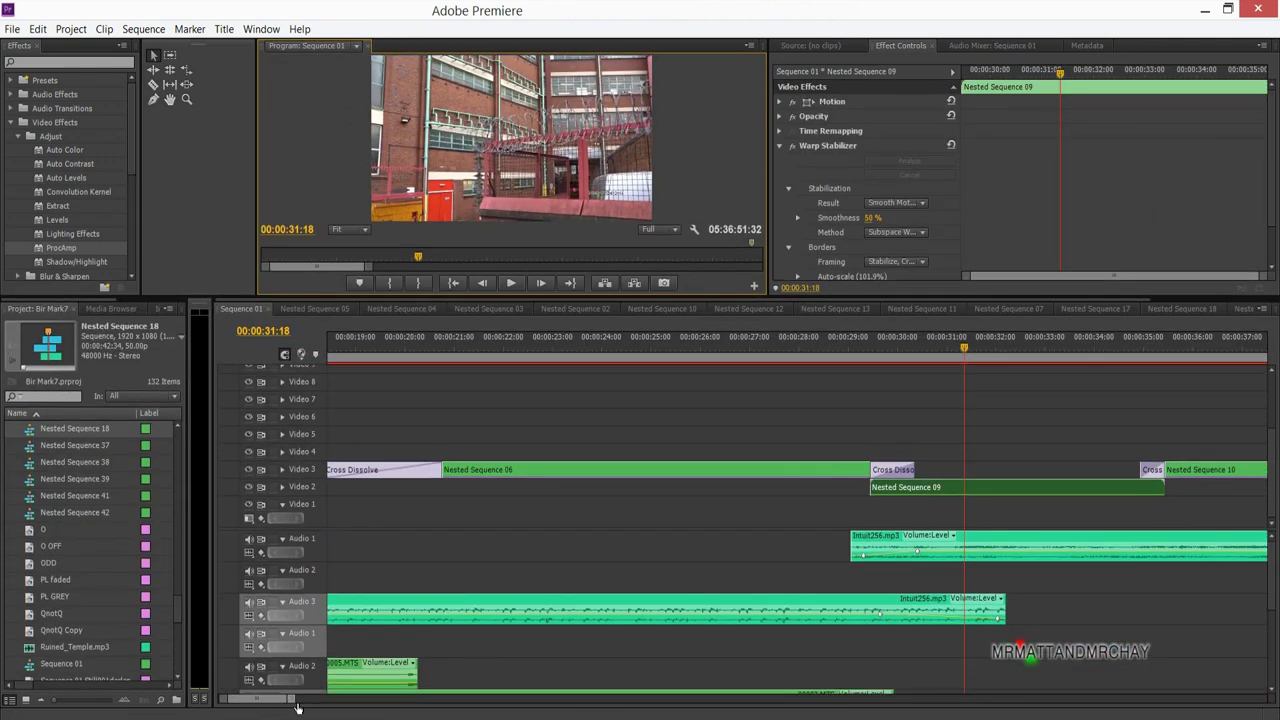
pyautogui.moveTo(297, 707); pyautogui.dragTo(1279, 702)
pyautogui.click(1077, 348)
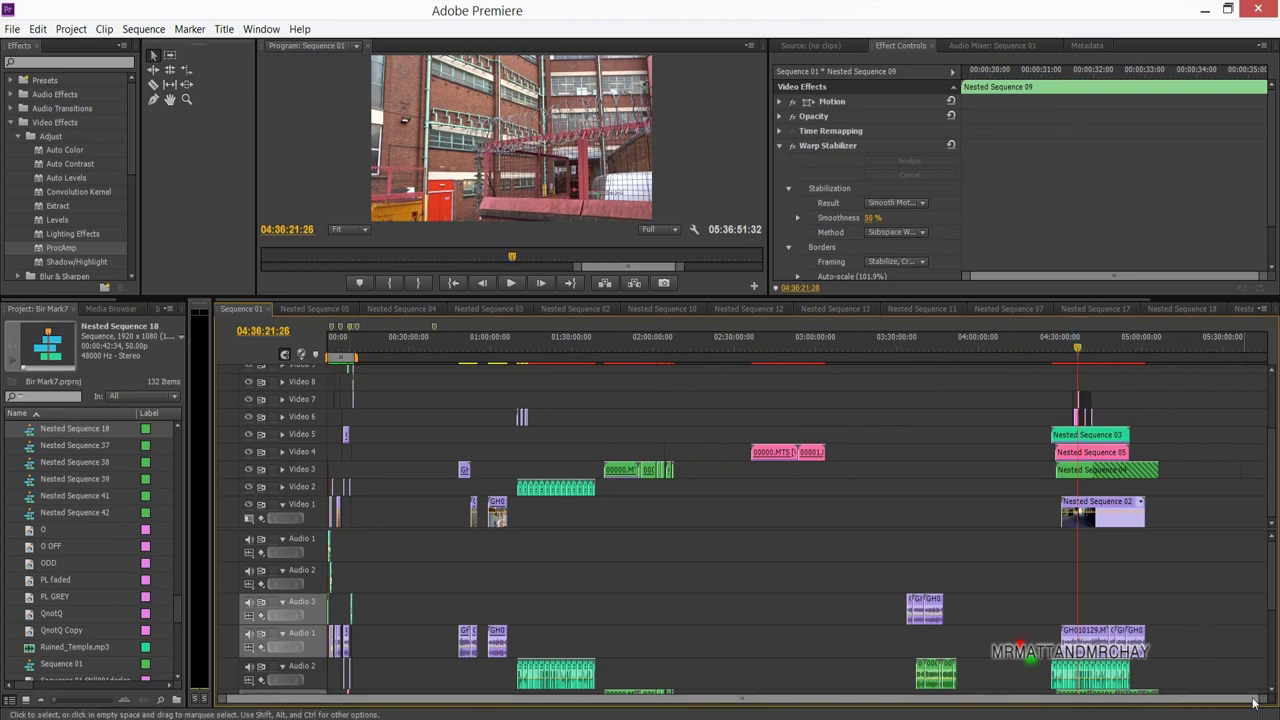
pyautogui.moveTo(1262, 704); pyautogui.dragTo(912, 710)
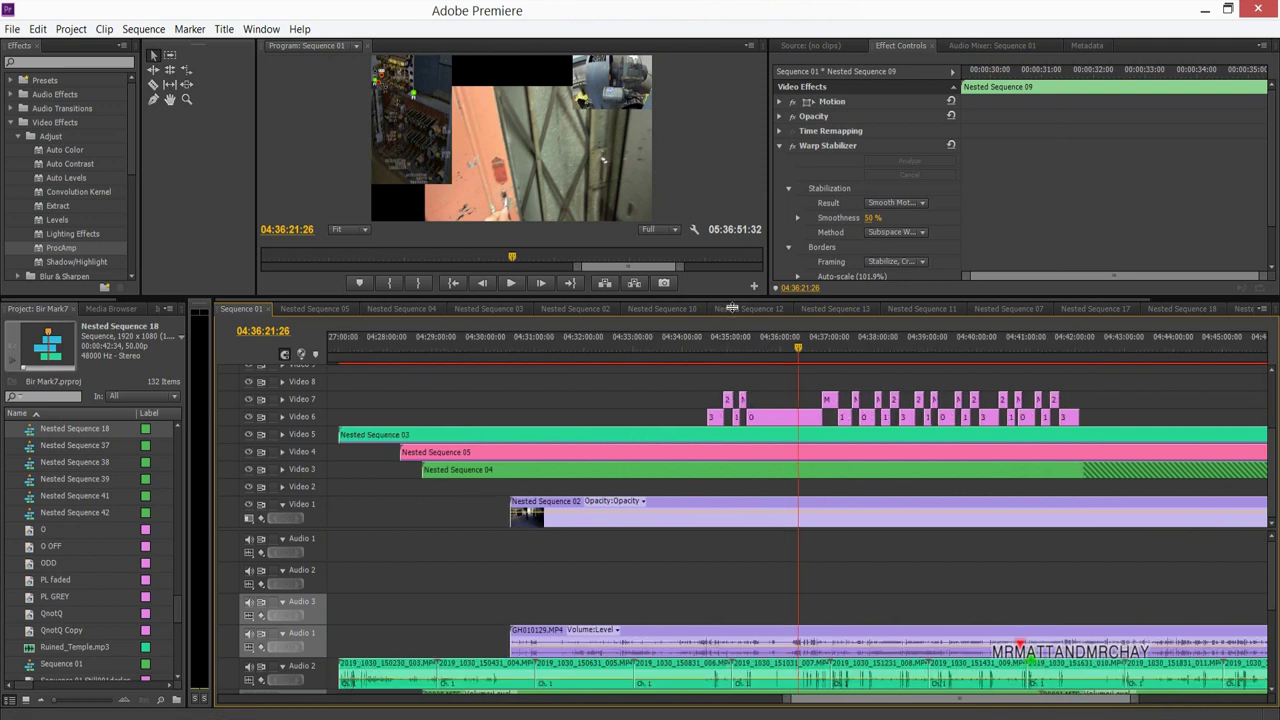
pyautogui.moveTo(732, 302); pyautogui.dragTo(717, 365)
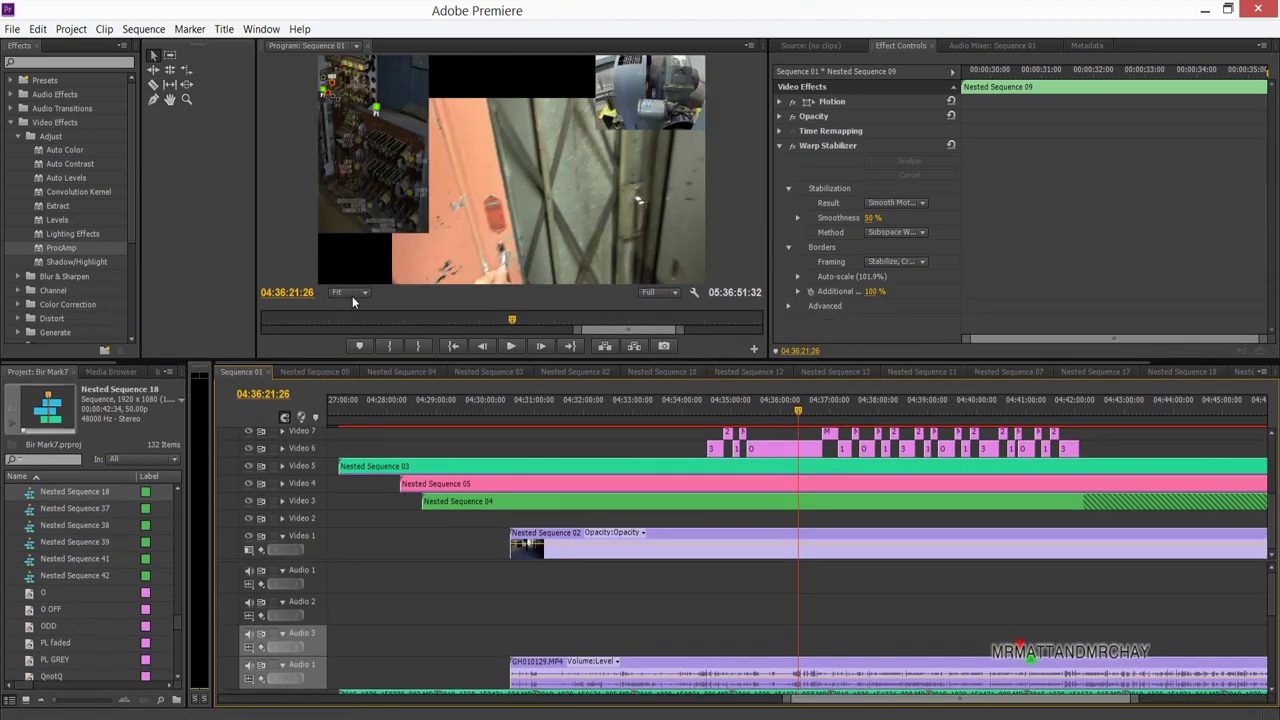
# Examine the relay indicators and labels of the Nested Sequence 04 overlay at 150% preview zoom, and restore the preview to Fit.
pyautogui.click(352, 295)
pyautogui.click(350, 411)
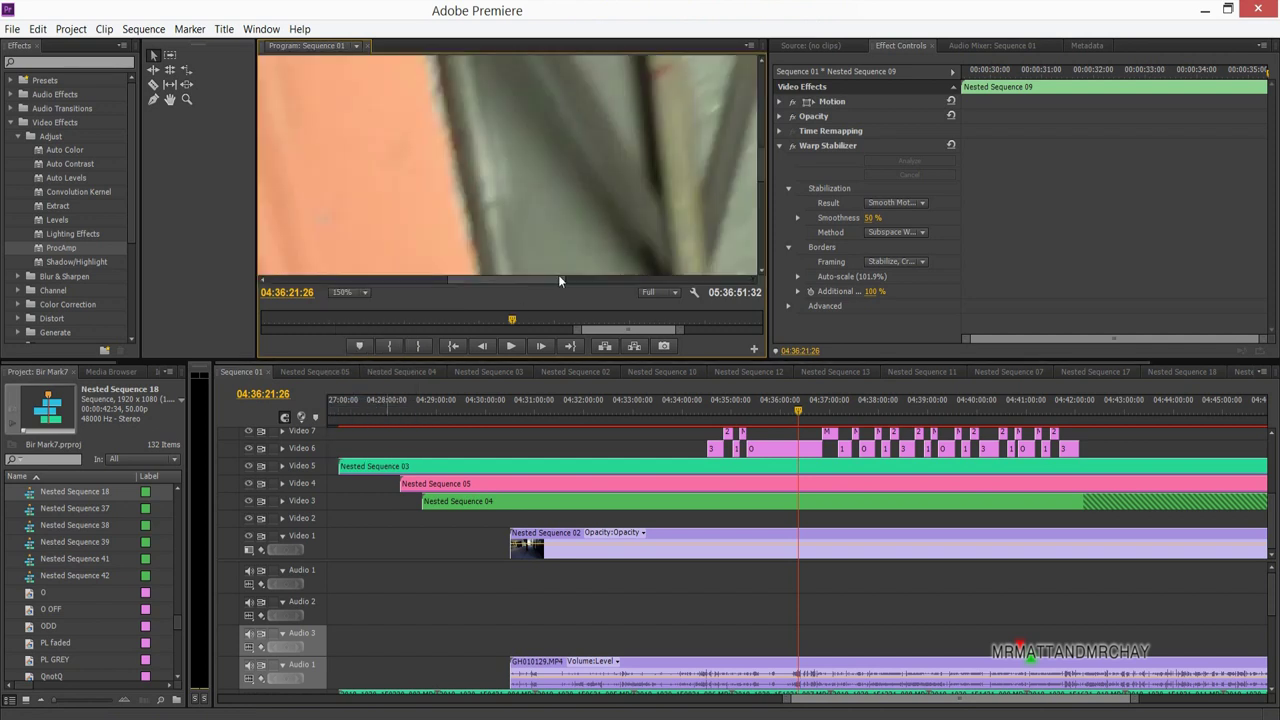
pyautogui.moveTo(558, 285); pyautogui.dragTo(385, 283)
pyautogui.moveTo(763, 170); pyautogui.dragTo(762, 95)
pyautogui.moveTo(375, 283); pyautogui.dragTo(337, 285)
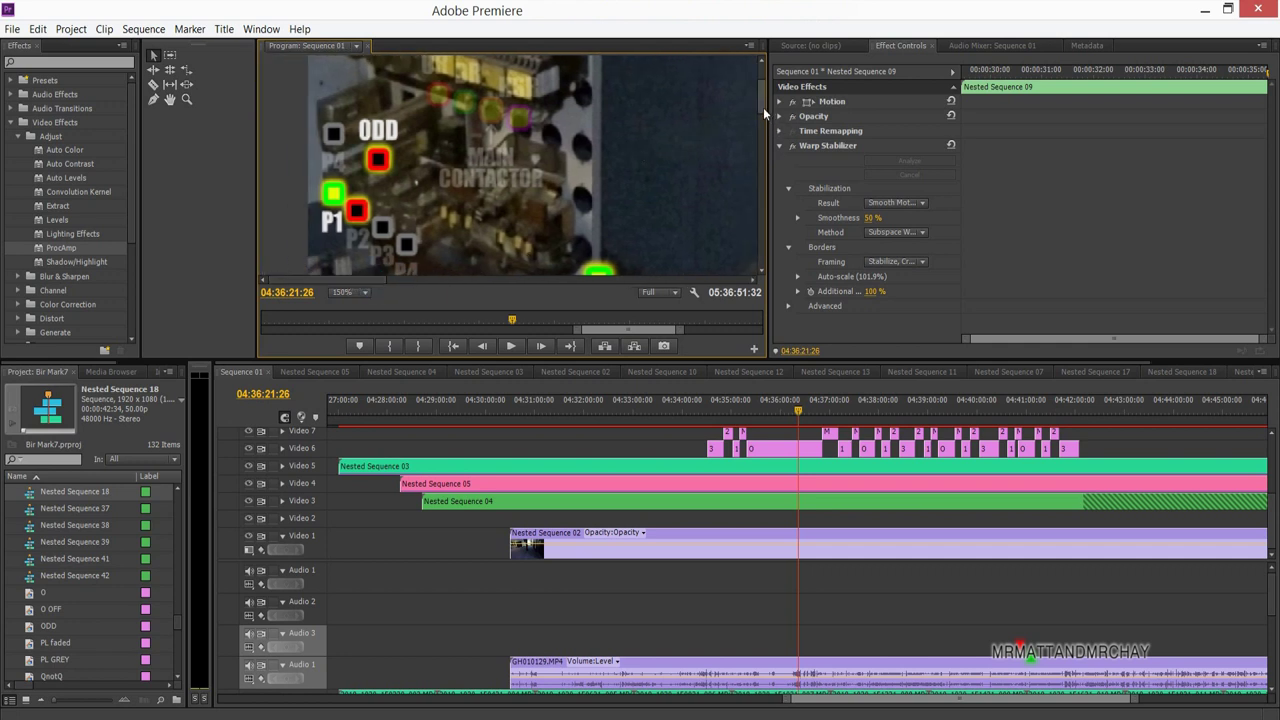
pyautogui.moveTo(762, 107); pyautogui.dragTo(746, 213)
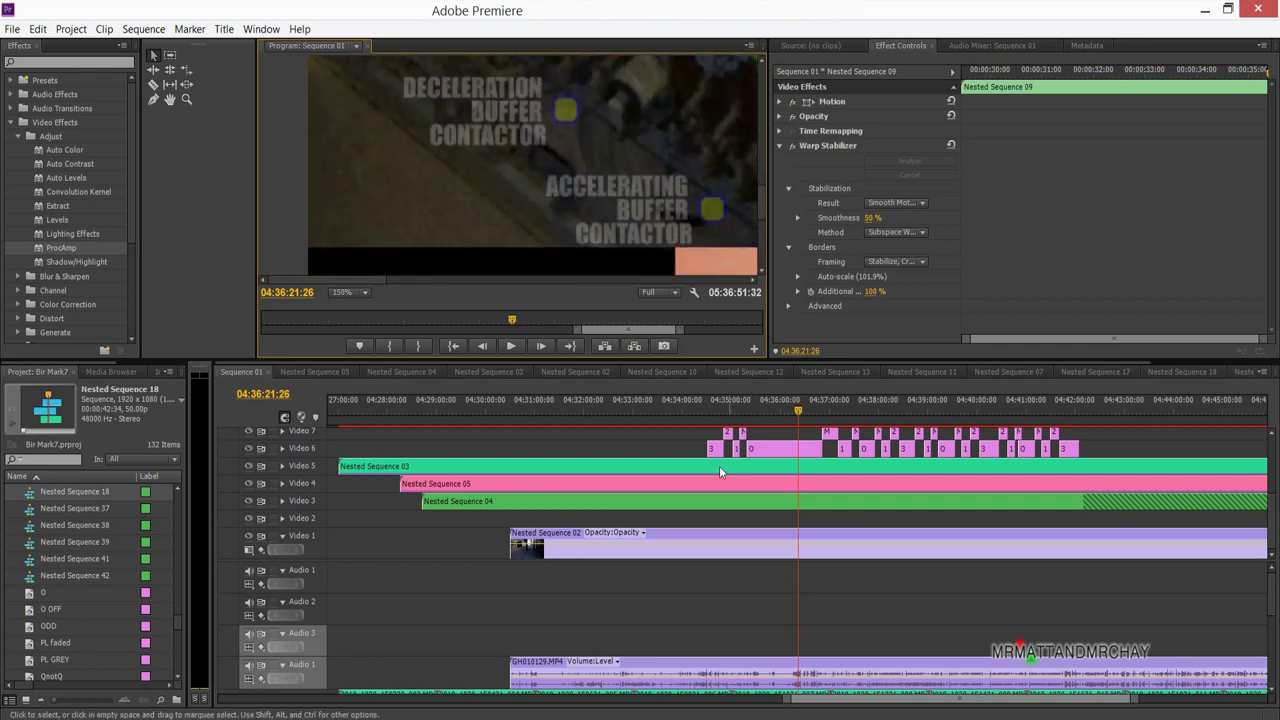
pyautogui.click(641, 503)
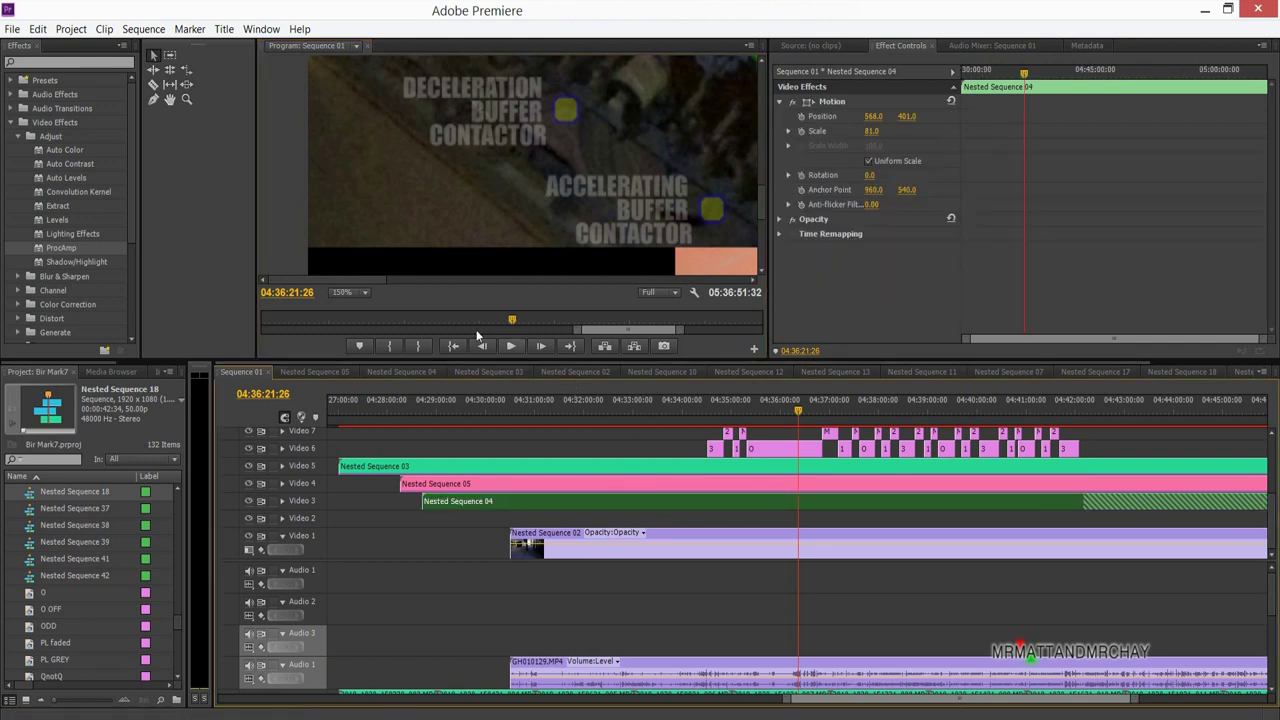
pyautogui.click(363, 292)
pyautogui.click(355, 308)
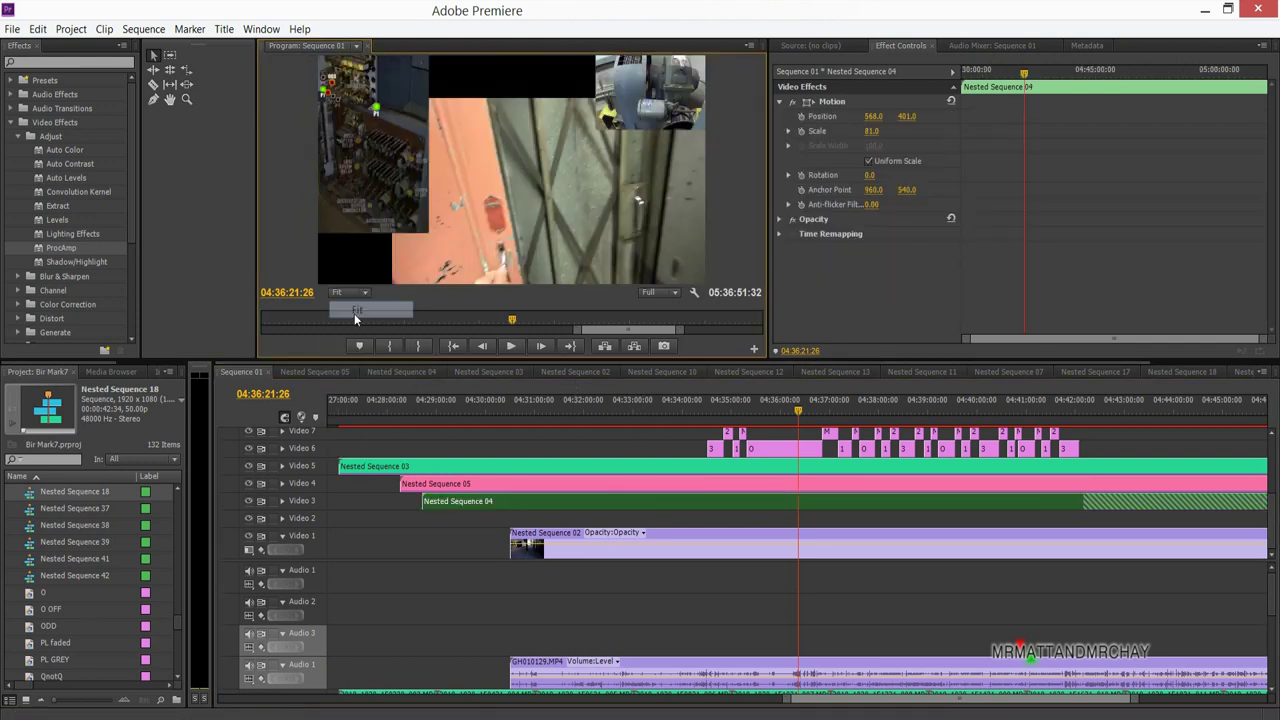
# Hide Sequence 01's video tracks and show Video 1 through Video 5 again, toggling Video 5 and Video 3 to compare the picture layers.
pyautogui.click(249, 537)
pyautogui.click(249, 501)
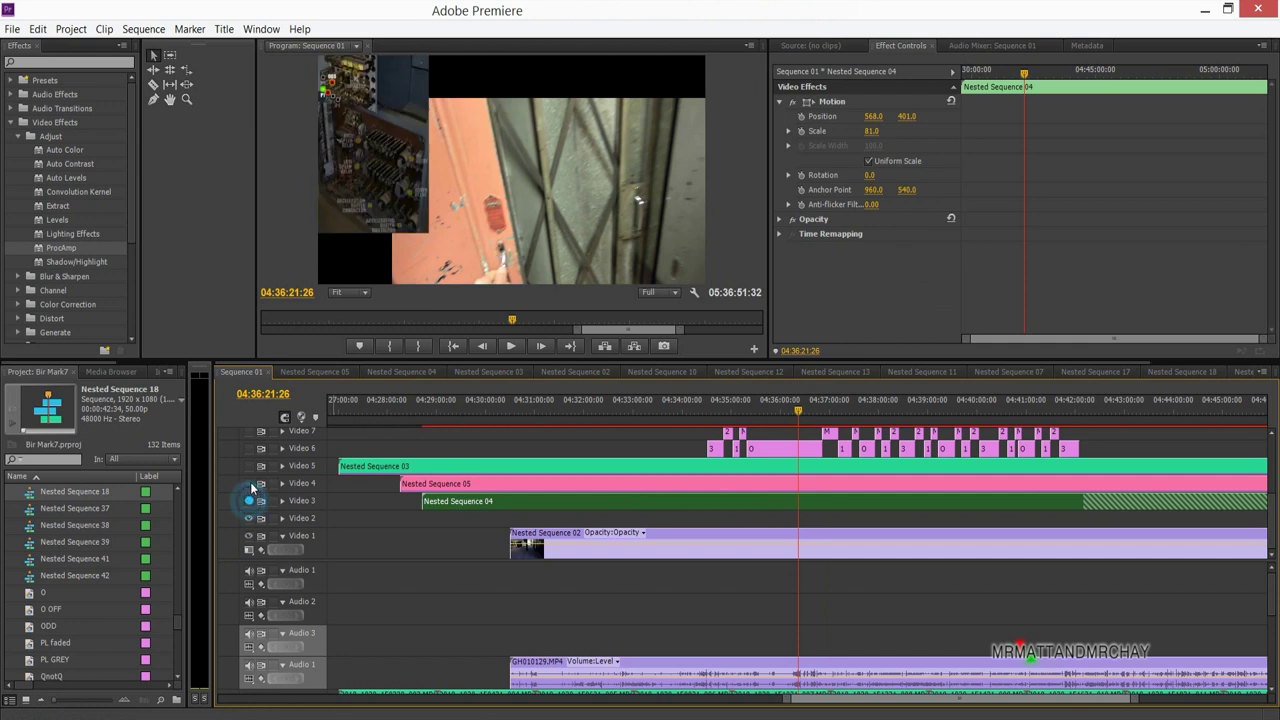
pyautogui.click(249, 466)
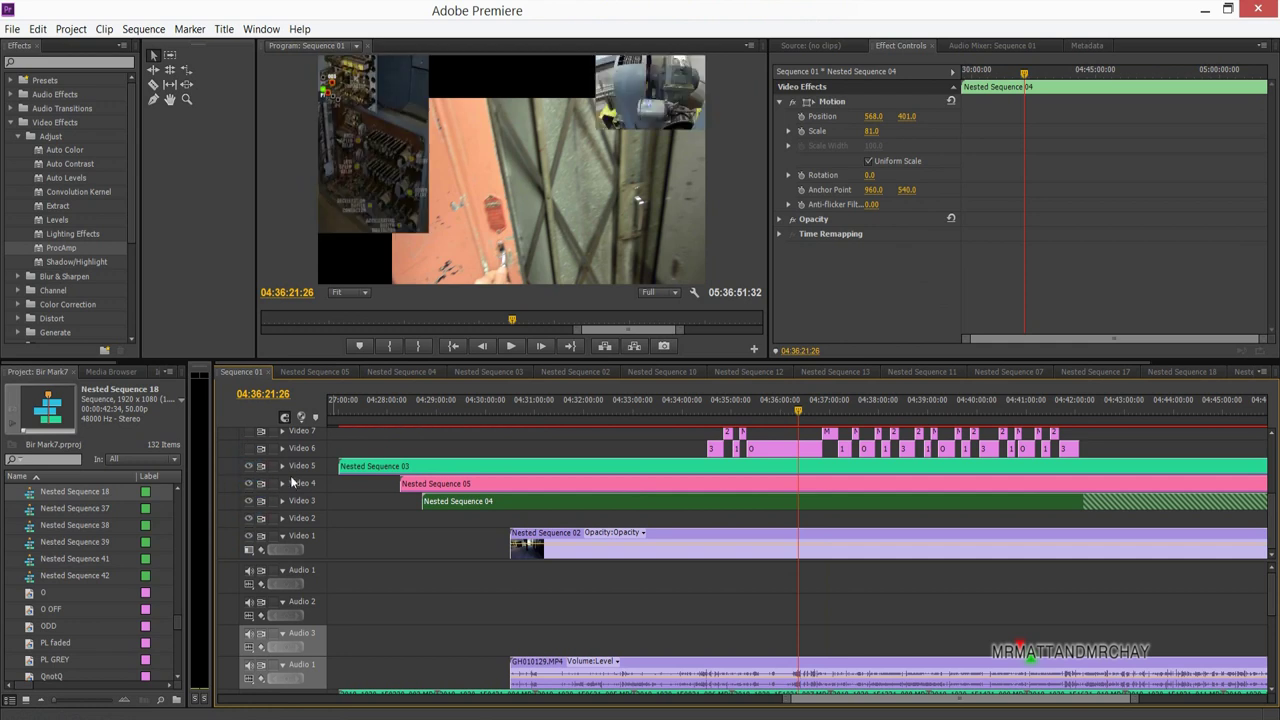
pyautogui.click(248, 466)
pyautogui.click(248, 466)
pyautogui.click(249, 502)
pyautogui.click(249, 502)
pyautogui.click(249, 502)
pyautogui.click(249, 502)
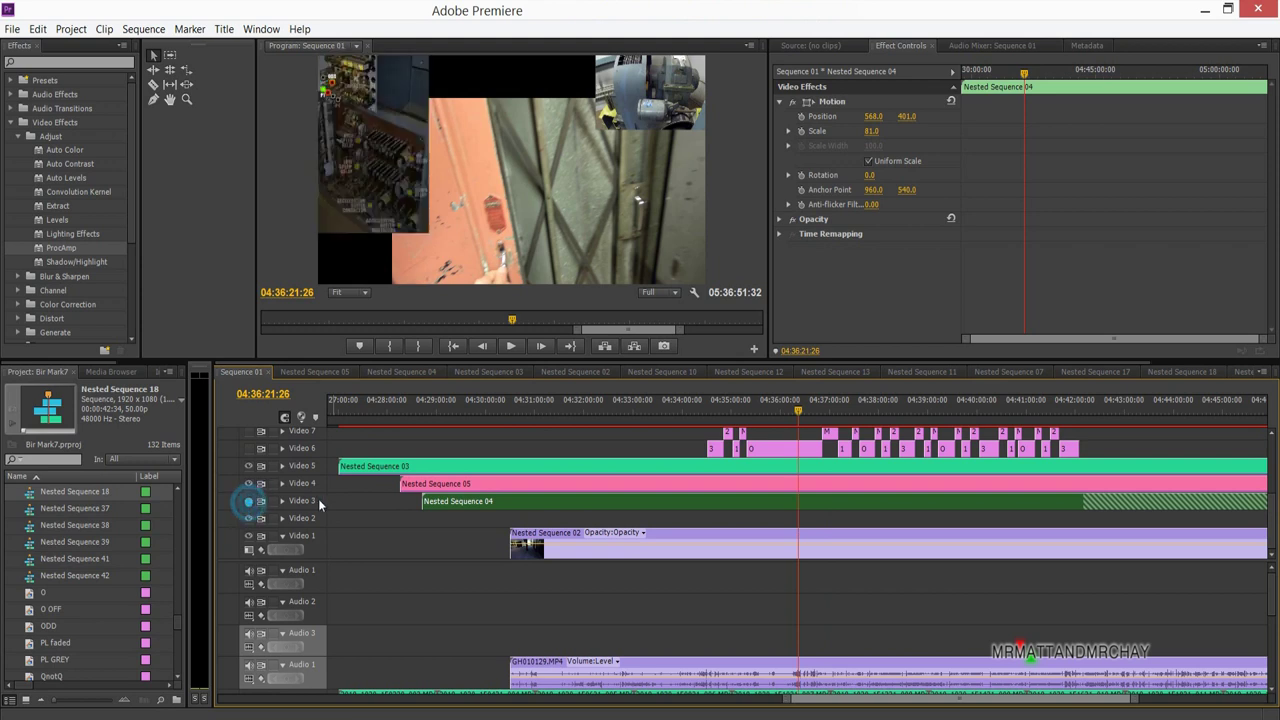
# Open Nested Sequence 04 from its Video 3 clip, and enlarge its timeline and program preview, with the preview at 75%.
pyautogui.click(443, 512)
pyautogui.click(463, 506)
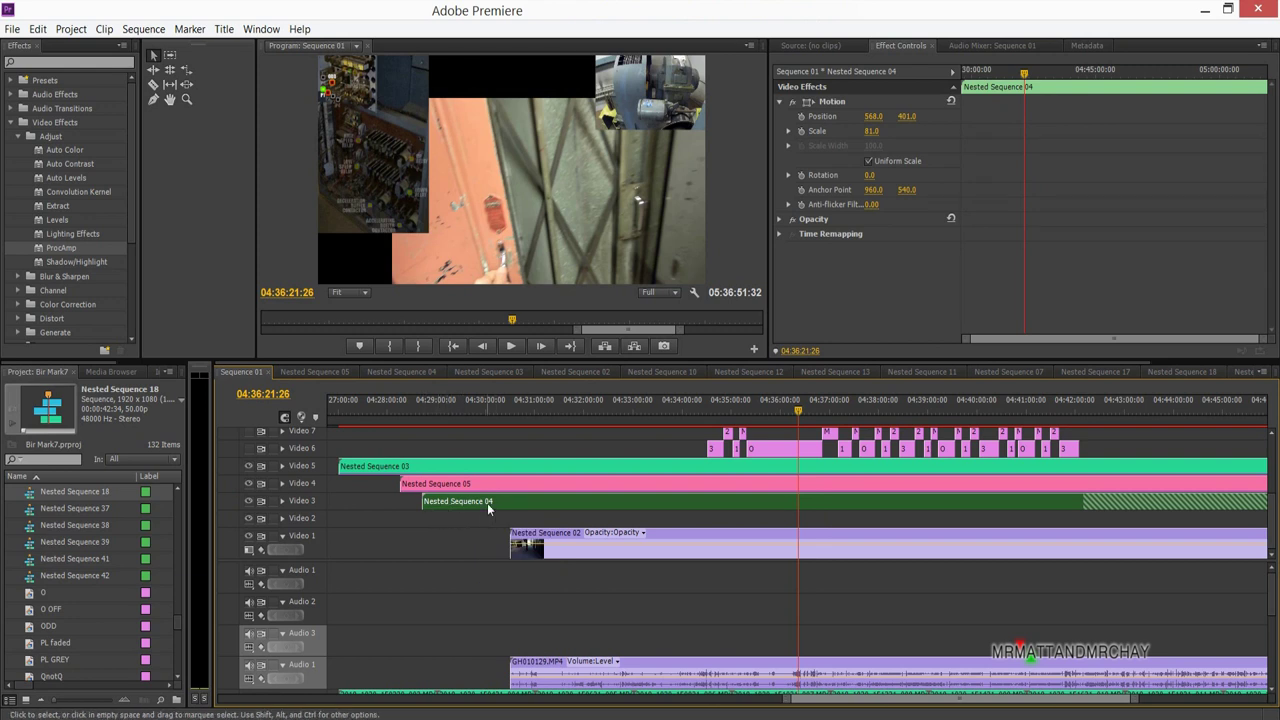
pyautogui.doubleClick(488, 509)
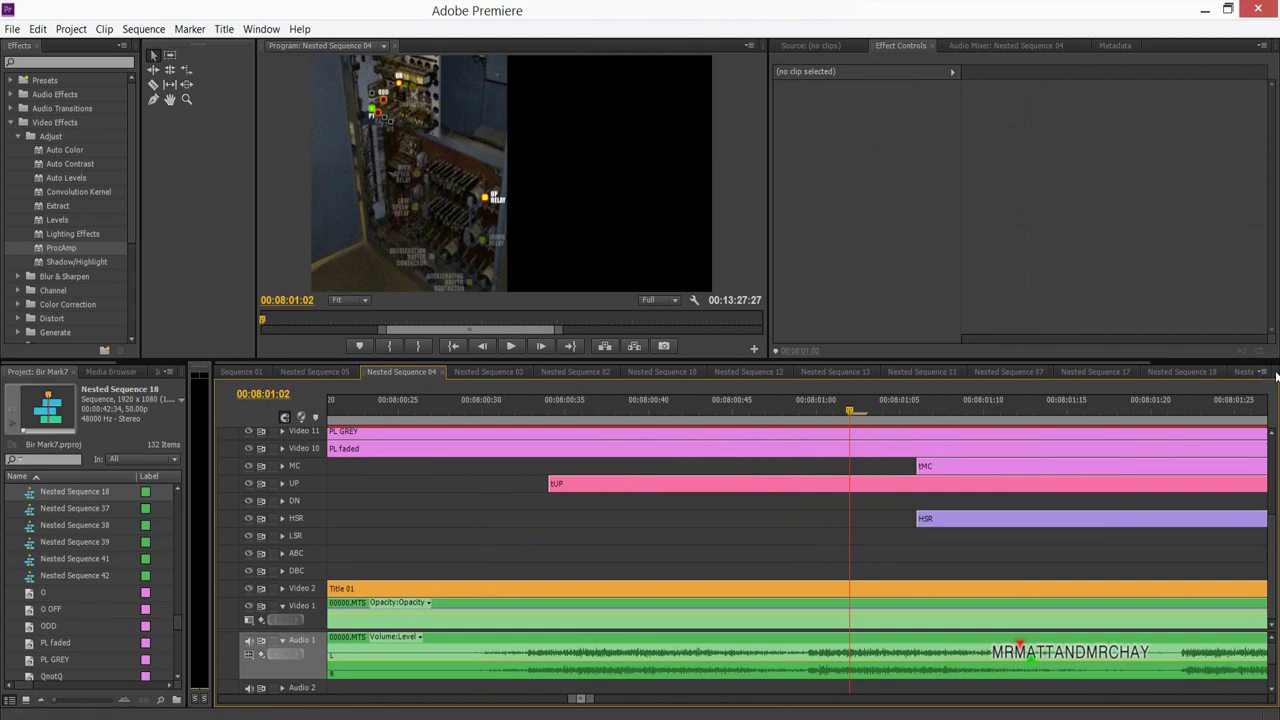
pyautogui.moveTo(1276, 375)
pyautogui.mouseDown()
pyautogui.moveTo(1266, 340)
pyautogui.moveTo(1277, 361)
pyautogui.mouseUp()
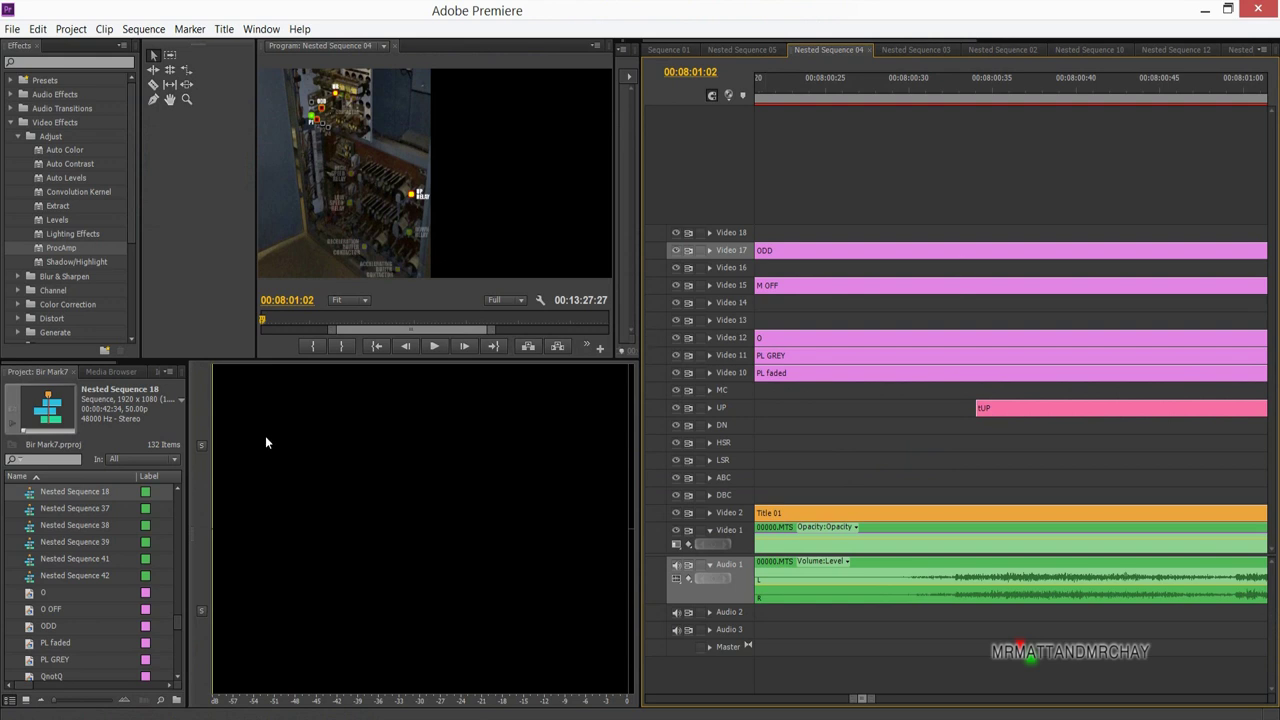
pyautogui.moveTo(188, 440); pyautogui.dragTo(618, 457)
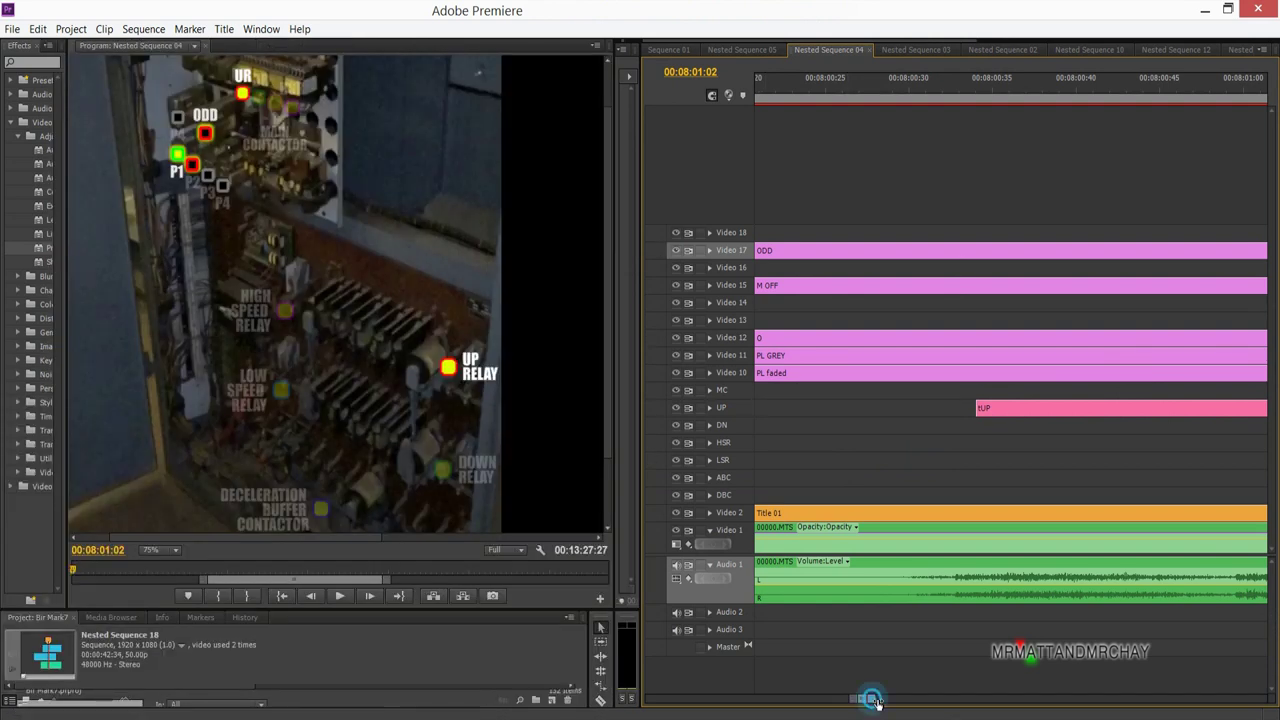
# Show the whole Nested Sequence 04 timeline, and review the relay indicators at 00:09:36:43 and 00:05:56:30.
pyautogui.moveTo(873, 700); pyautogui.dragTo(1098, 687)
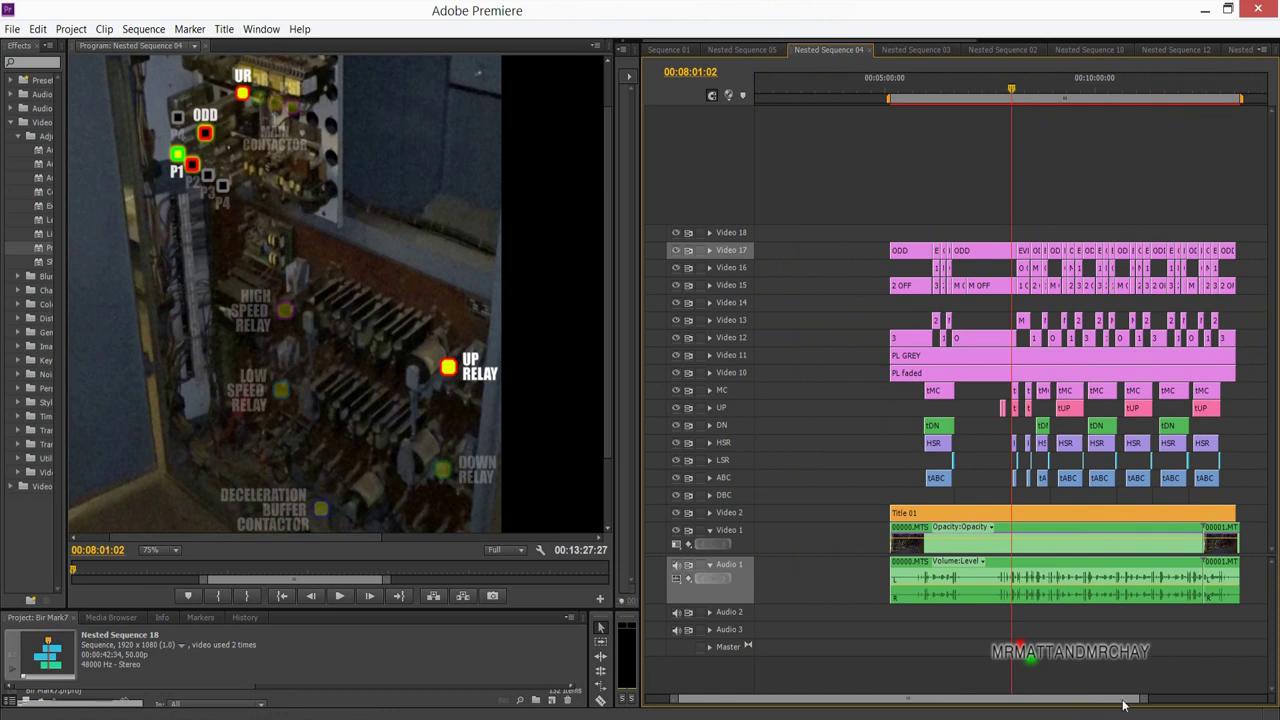
pyautogui.click(1078, 86)
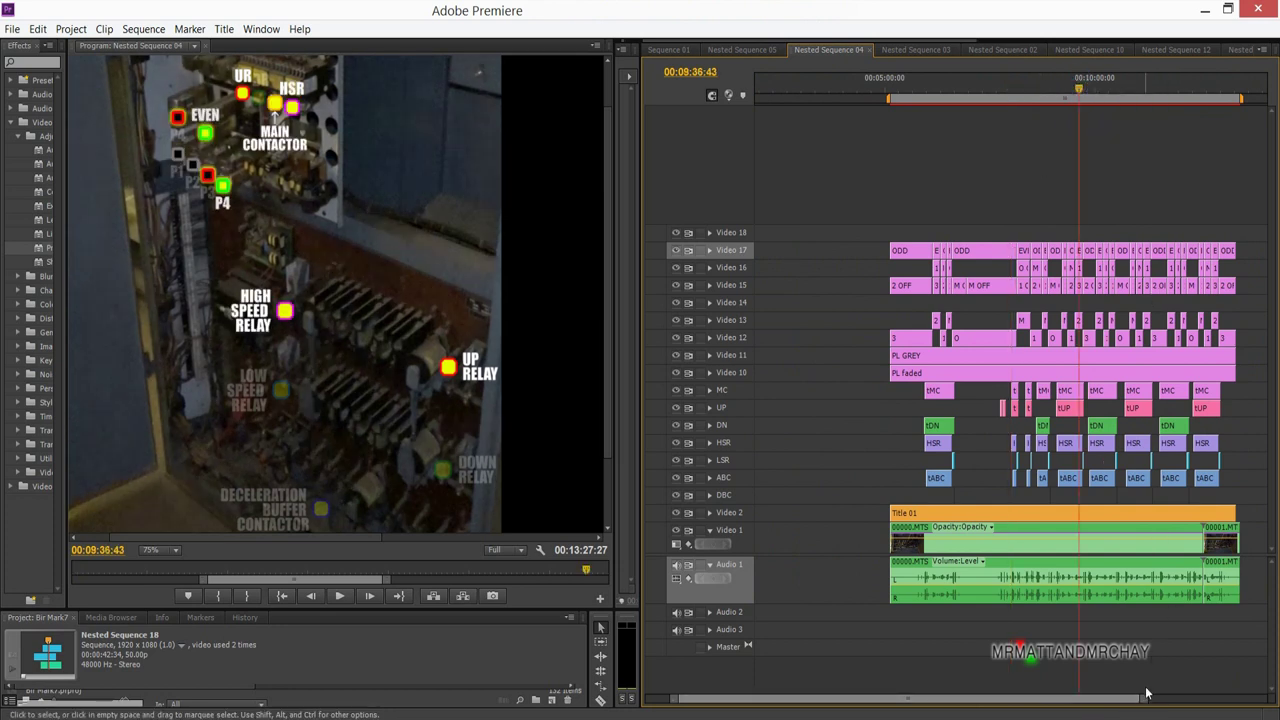
pyautogui.moveTo(1150, 705); pyautogui.dragTo(1122, 714)
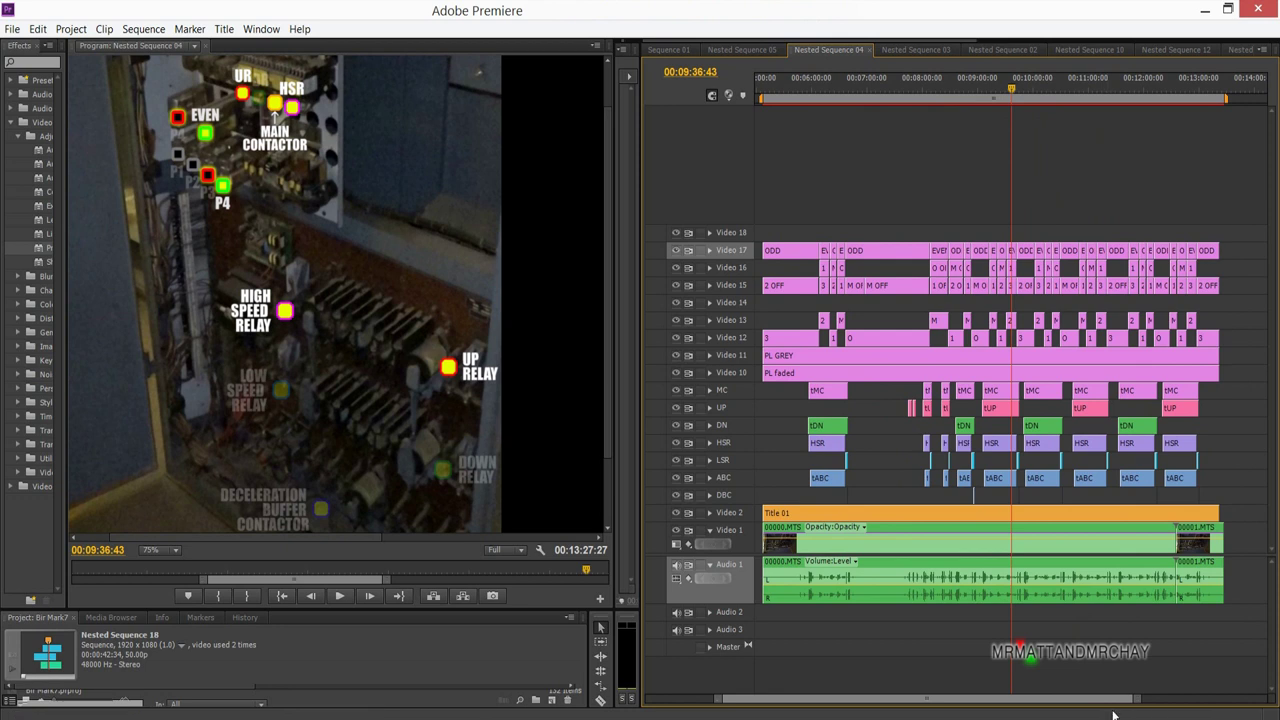
pyautogui.moveTo(784, 88); pyautogui.dragTo(808, 100)
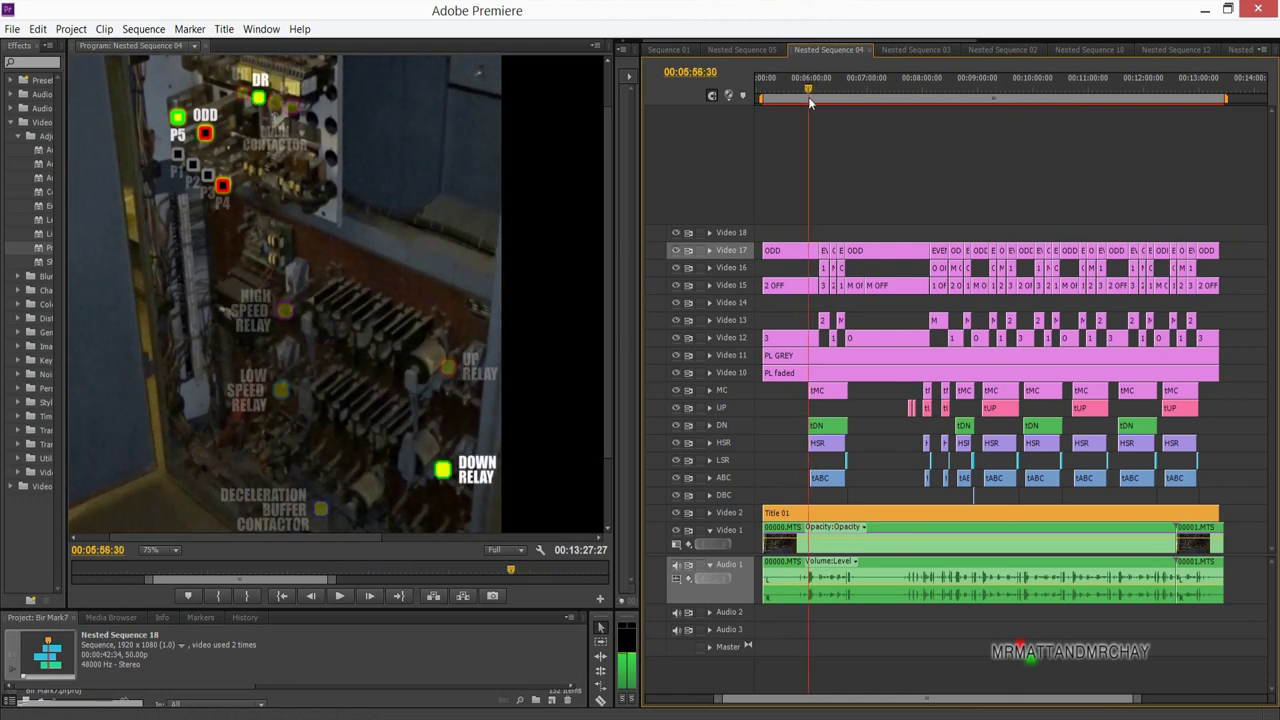
# Examine the start of the tMC, tDN and HSR clips up close, and advance the playhead to 00:05:56:40.
pyautogui.moveTo(1136, 697); pyautogui.dragTo(936, 712)
pyautogui.click(1018, 390)
pyautogui.click(1043, 447)
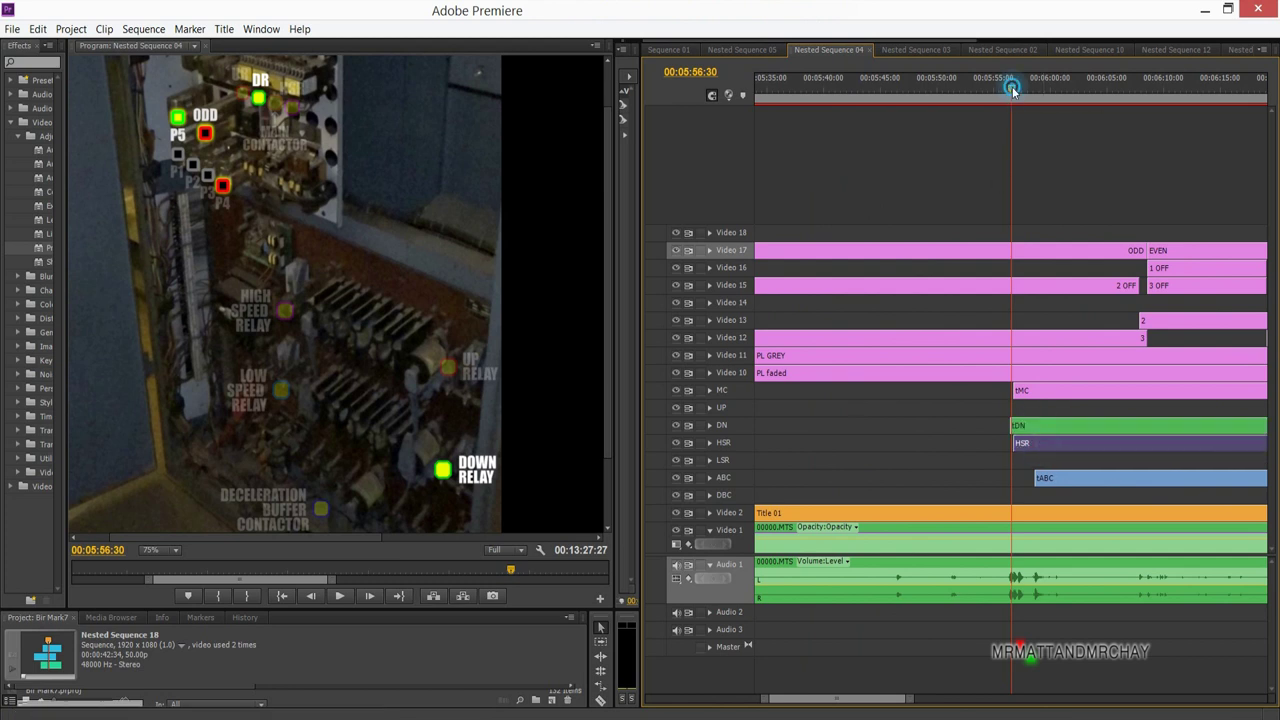
pyautogui.moveTo(1012, 90); pyautogui.dragTo(1014, 90)
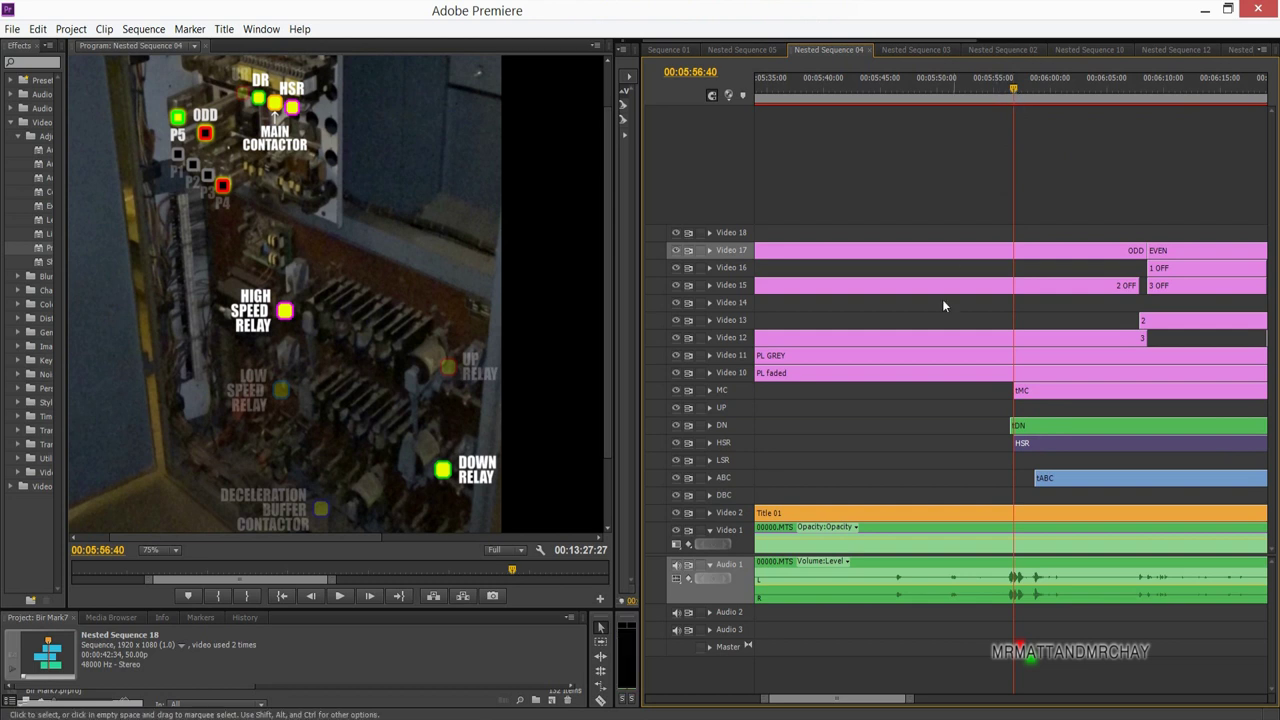
# Toggle the visibility of the MC and DN tracks off and on to compare their relay highlights.
pyautogui.click(676, 390)
pyautogui.click(676, 390)
pyautogui.click(676, 390)
pyautogui.click(677, 425)
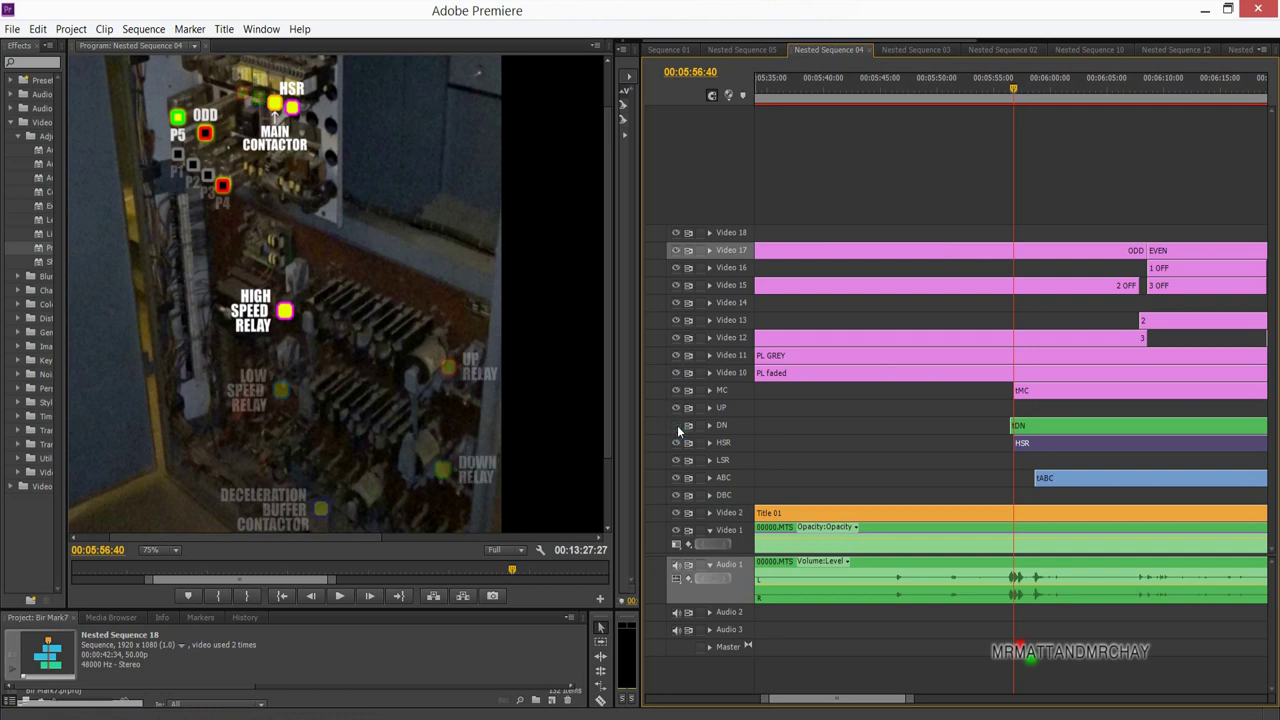
pyautogui.click(677, 425)
pyautogui.click(677, 425)
pyautogui.click(677, 425)
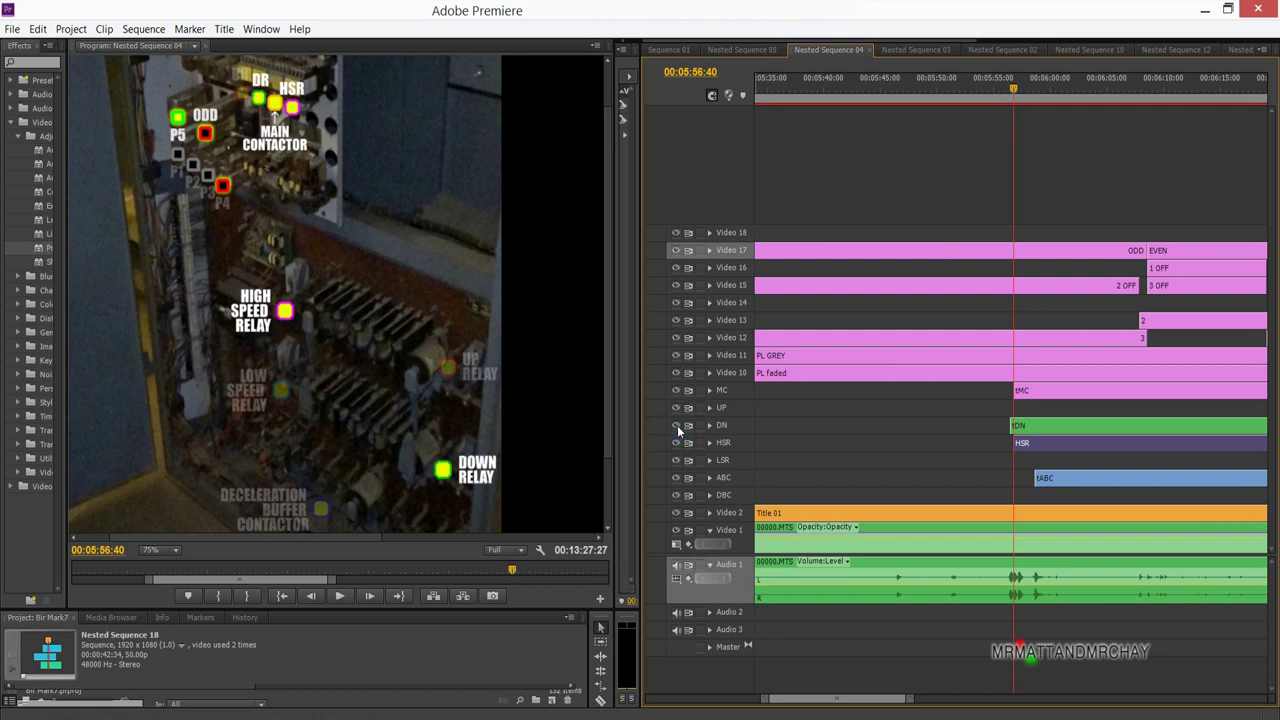
# Toggle the DN and Video 2 tracks off and on, and scrub forward past the tABC clip's start toward the EVEN clip.
pyautogui.click(677, 425)
pyautogui.click(676, 513)
pyautogui.click(676, 513)
pyautogui.click(677, 425)
pyautogui.click(1031, 93)
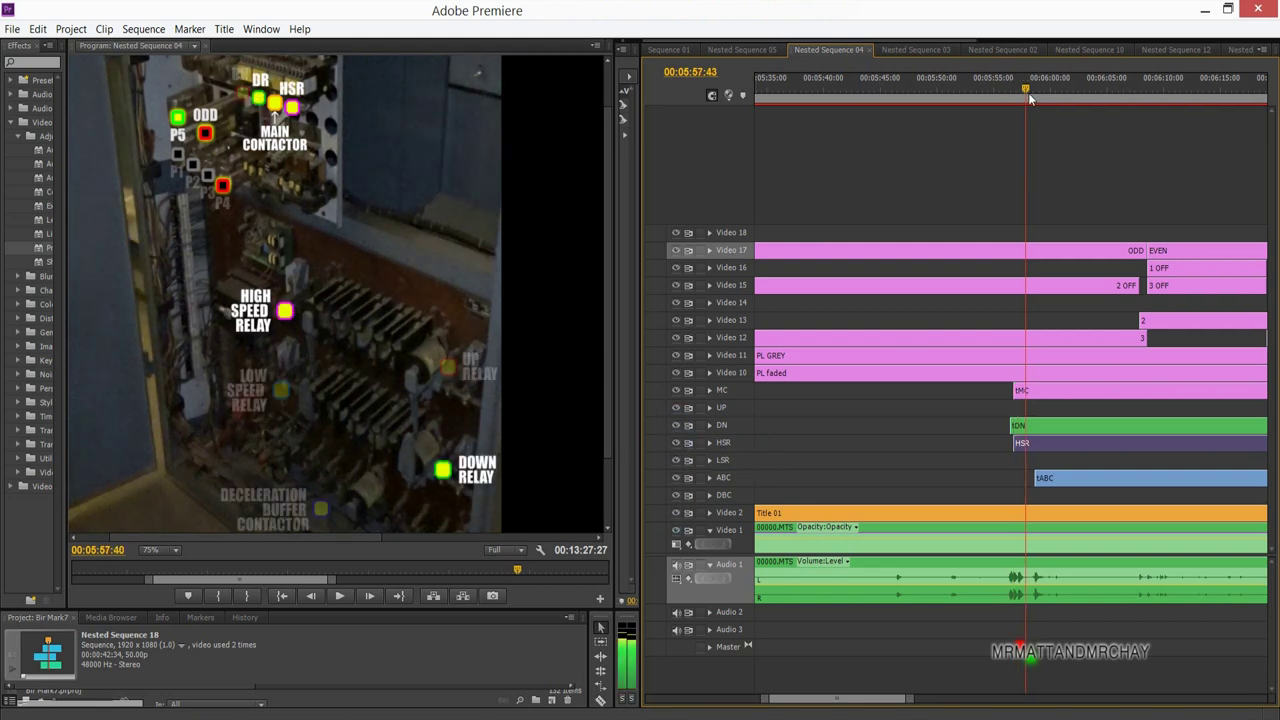
pyautogui.moveTo(1032, 93); pyautogui.dragTo(1139, 146)
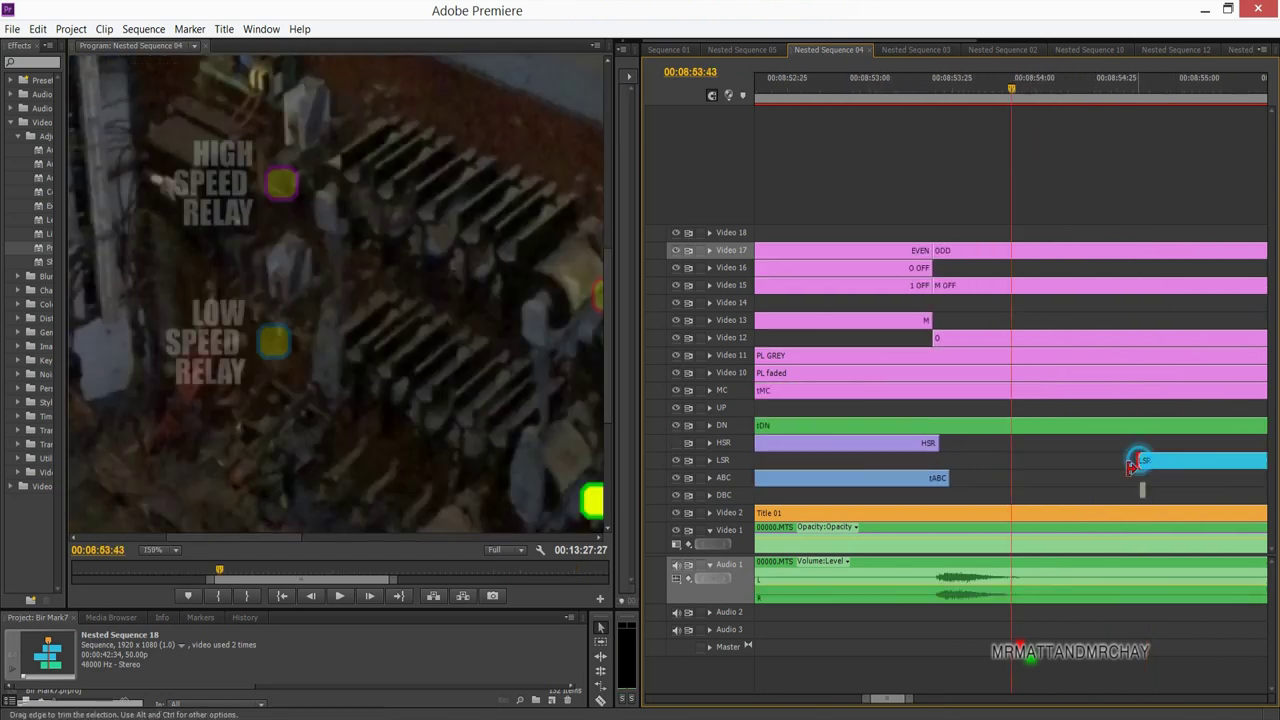
# Extend the LSR clip's start back to 00:08:53:43, and move the playhead to 00:08:53:23.
pyautogui.moveTo(1133, 463); pyautogui.dragTo(1016, 466)
pyautogui.click(1008, 93)
pyautogui.moveTo(1008, 93); pyautogui.dragTo(942, 112)
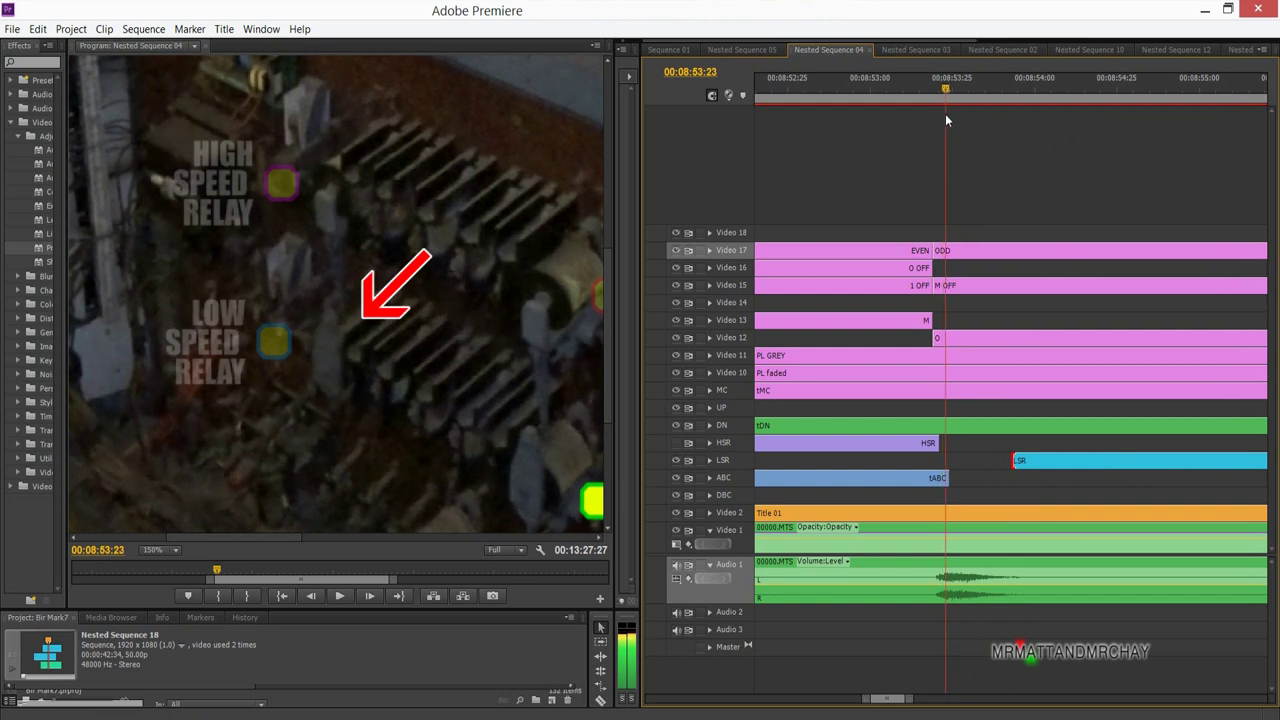
pyautogui.moveTo(942, 115); pyautogui.dragTo(947, 124)
# Extend the LSR clip's start to meet the playhead at 00:08:53:23, and check it by scrubbing forward to 00:08:54:25.
pyautogui.moveTo(1015, 462); pyautogui.dragTo(951, 468)
pyautogui.click(948, 90)
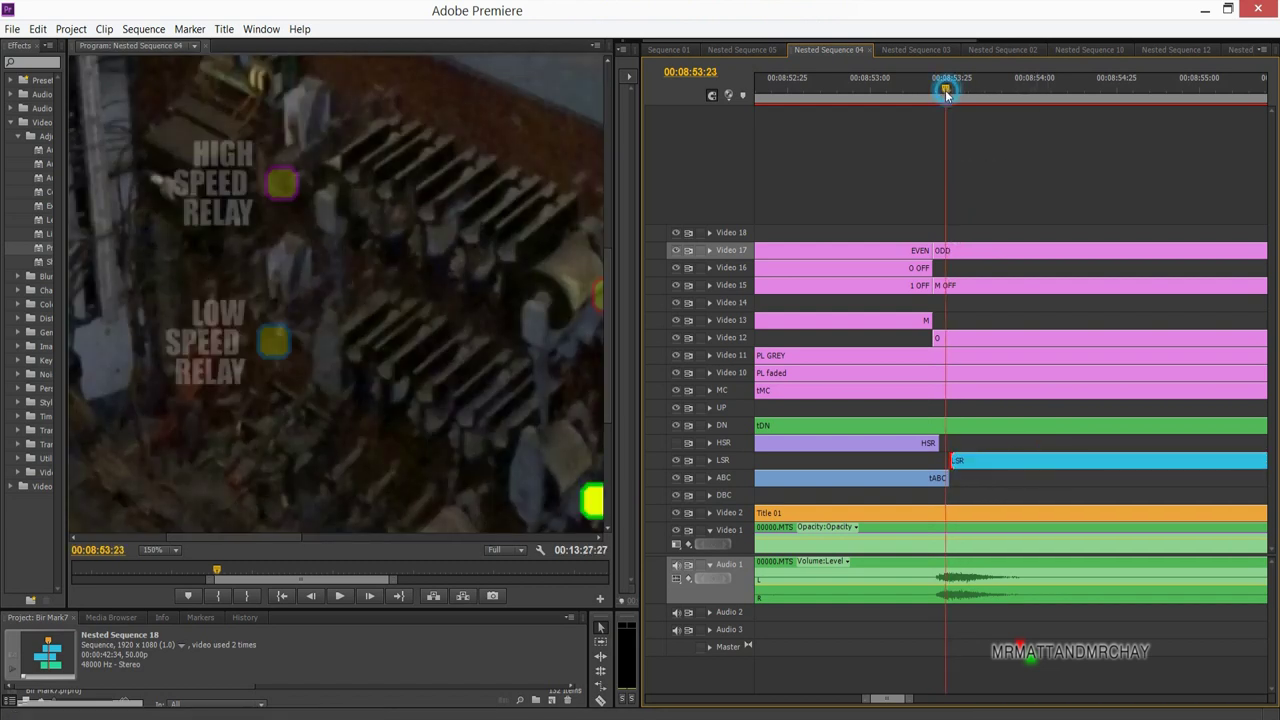
pyautogui.moveTo(948, 90); pyautogui.dragTo(944, 100)
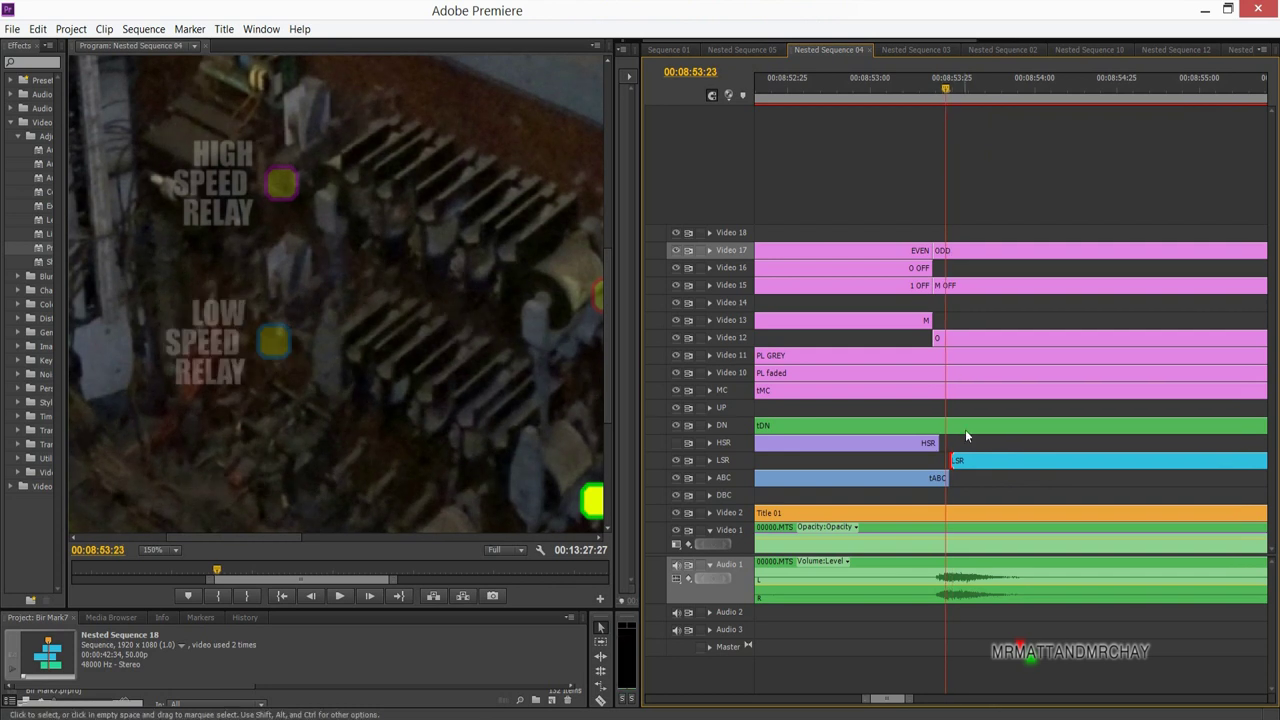
pyautogui.moveTo(965, 466); pyautogui.dragTo(951, 414)
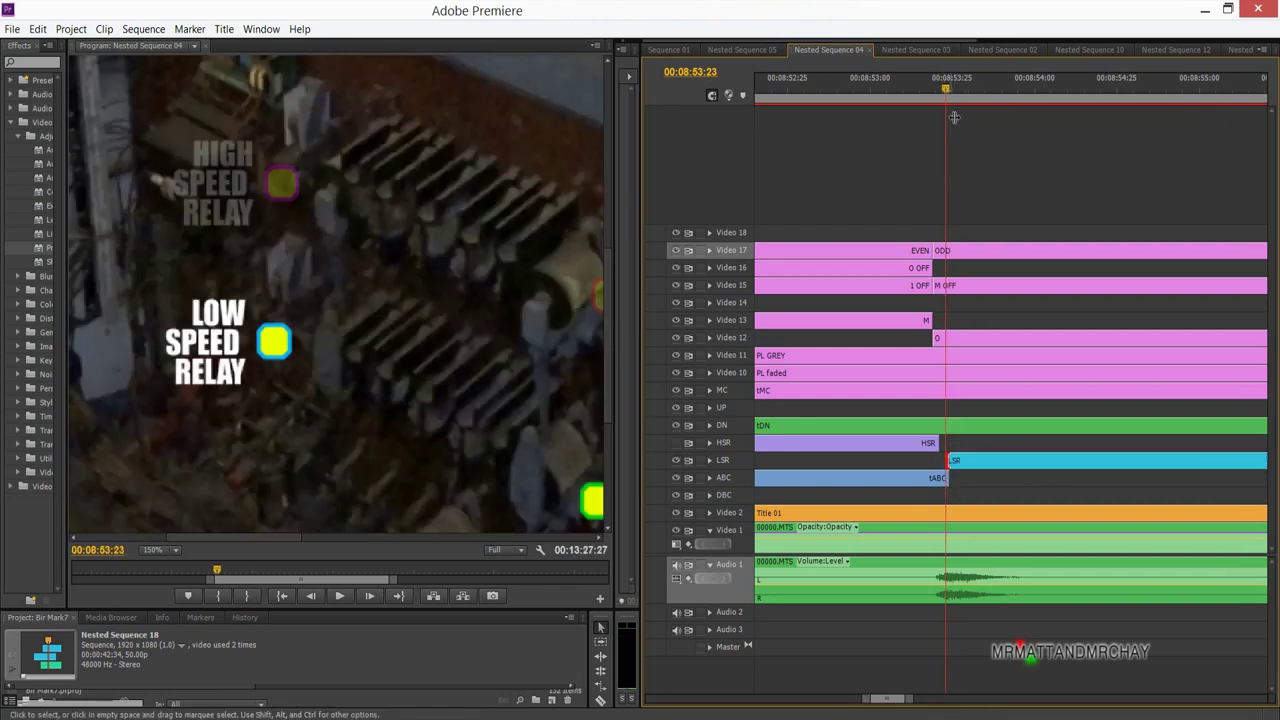
pyautogui.moveTo(946, 93); pyautogui.dragTo(1117, 116)
pyautogui.moveTo(912, 699); pyautogui.dragTo(1115, 706)
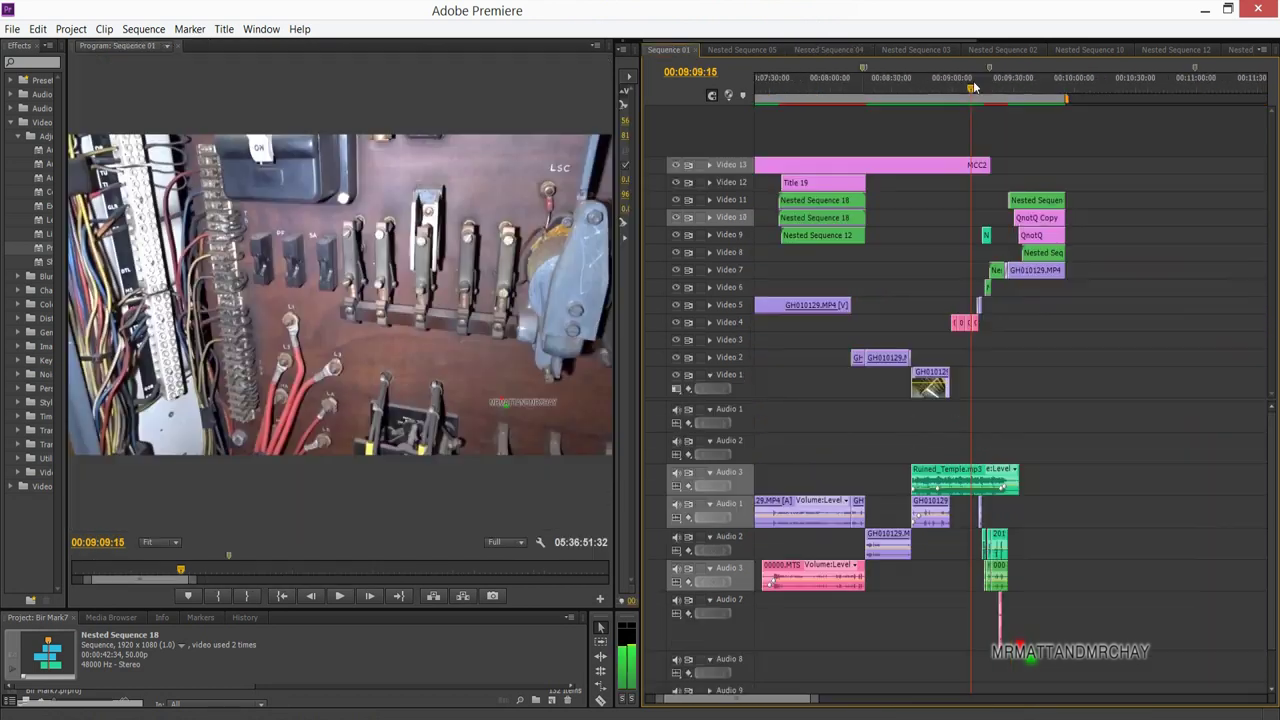
# Scrub Sequence 01 to the relay clips at 00:09:17:49, open Nested Sequence 04 from its clip, and return to Sequence 01.
pyautogui.moveTo(973, 81); pyautogui.dragTo(985, 88)
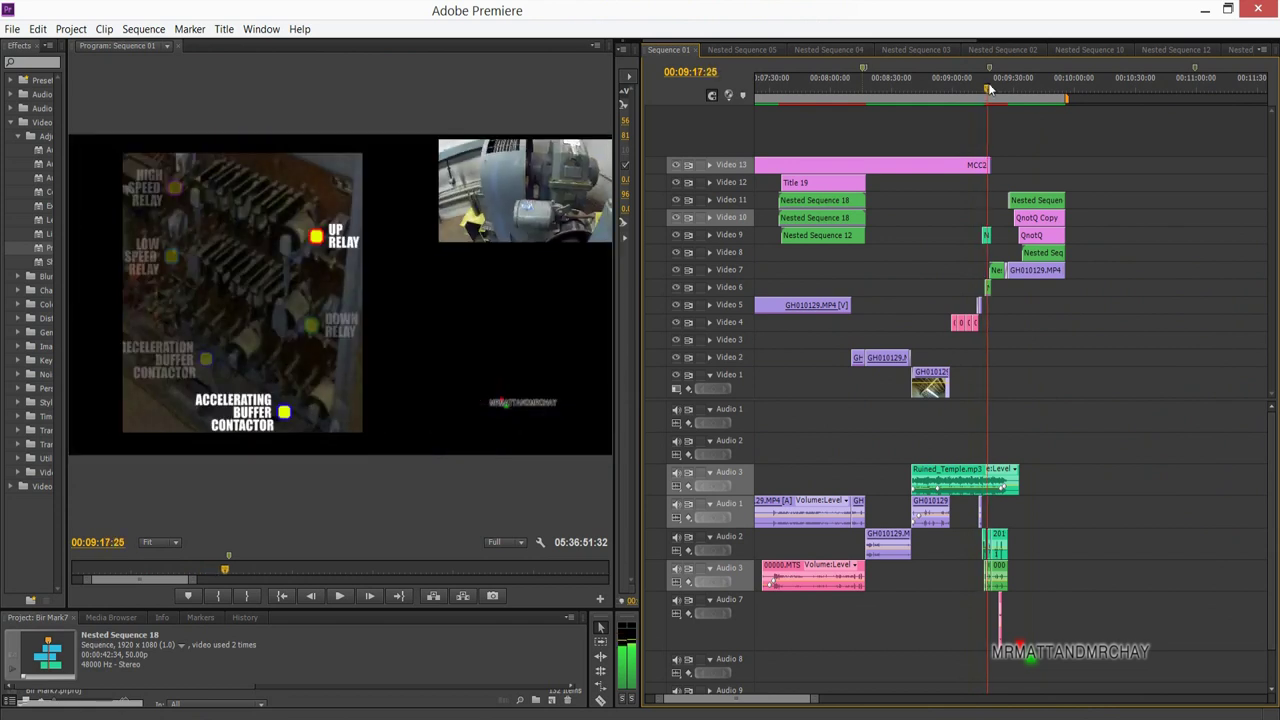
pyautogui.moveTo(815, 699); pyautogui.dragTo(713, 700)
pyautogui.moveTo(950, 88); pyautogui.dragTo(1033, 182)
pyautogui.click(1012, 236)
pyautogui.click(989, 290)
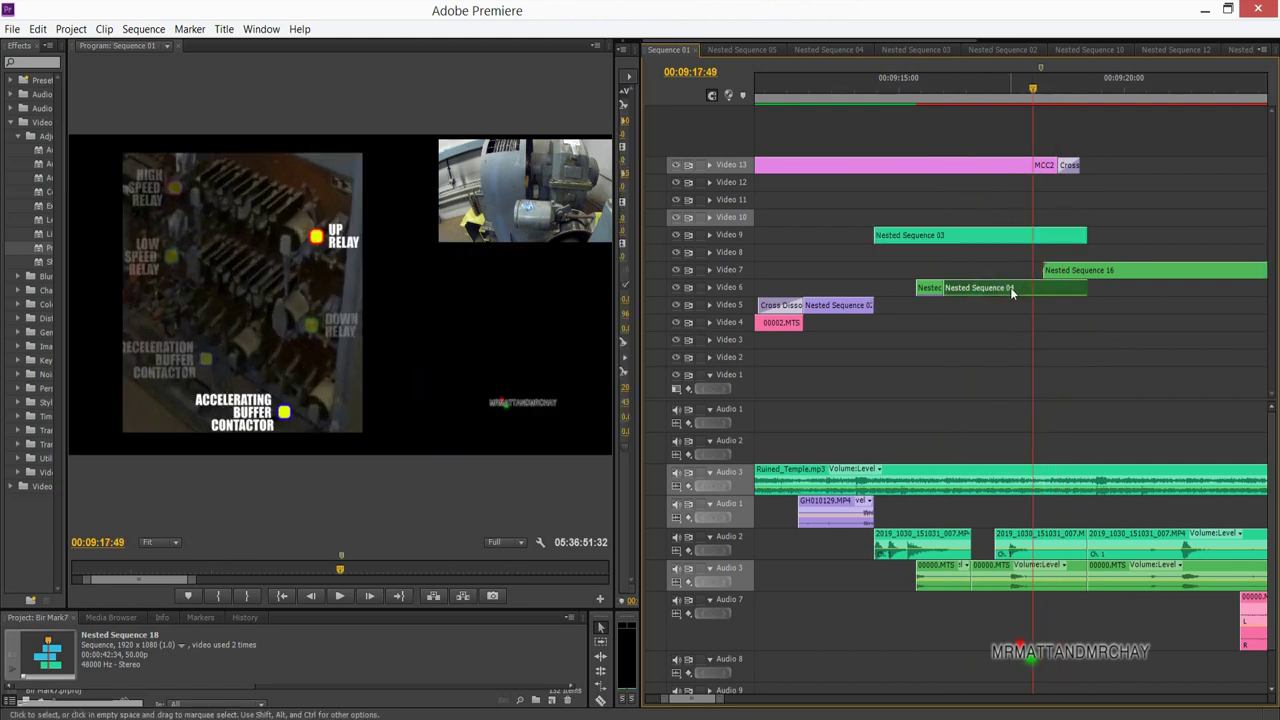
pyautogui.doubleClick(1010, 288)
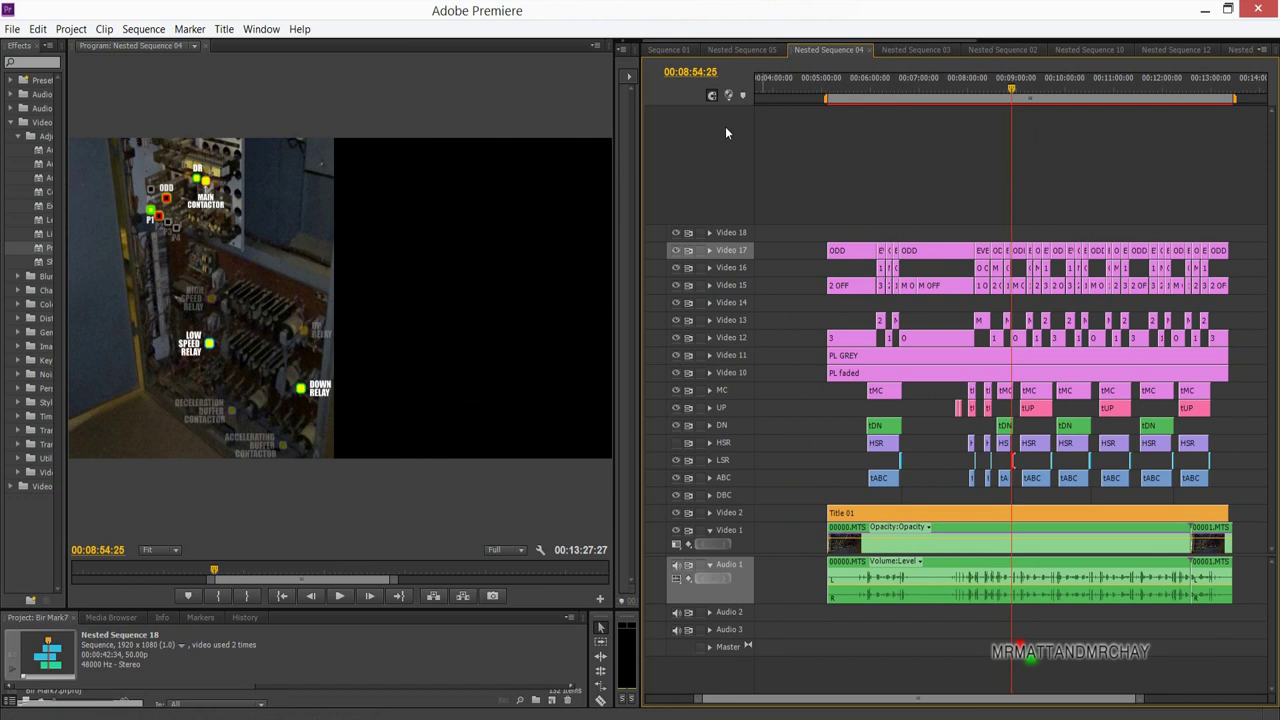
pyautogui.click(668, 50)
# Show the effect settings of the Nested Sequence 04 clip, and scrub through its Position and Scale keyframes to 00:09:18:46.
pyautogui.click(992, 238)
pyautogui.hotkey('shift', '5')
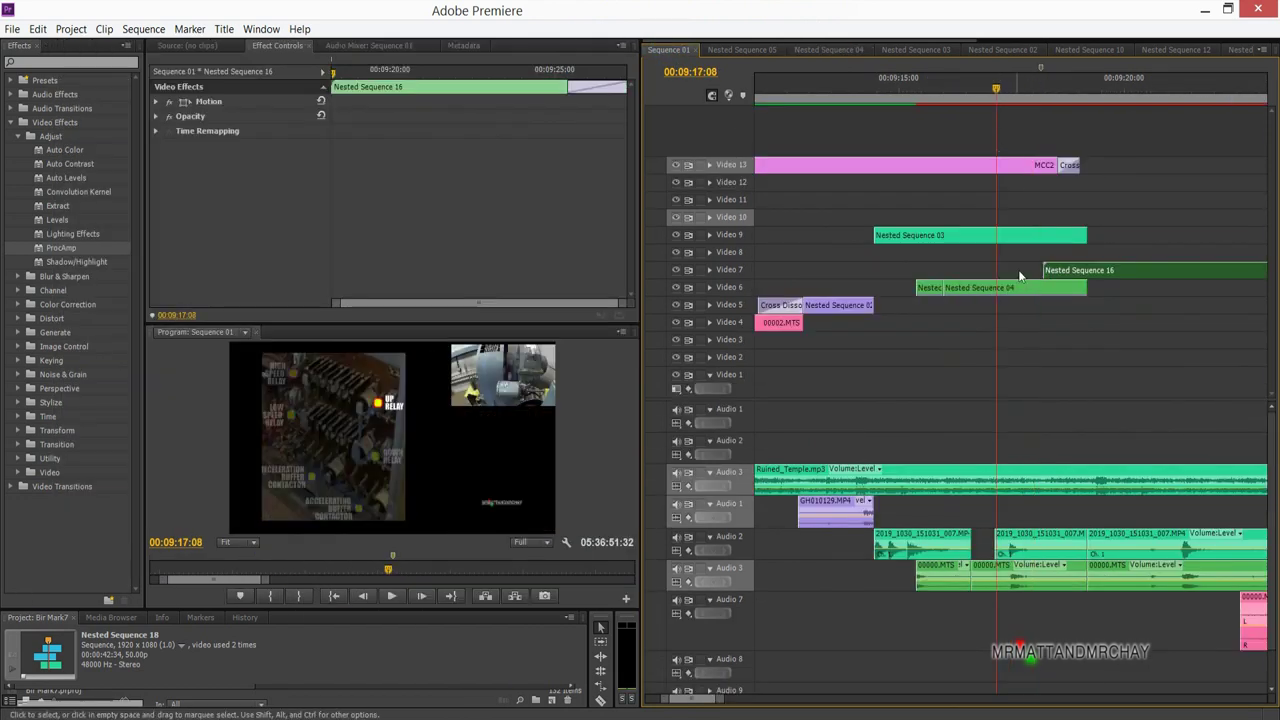
pyautogui.click(1008, 289)
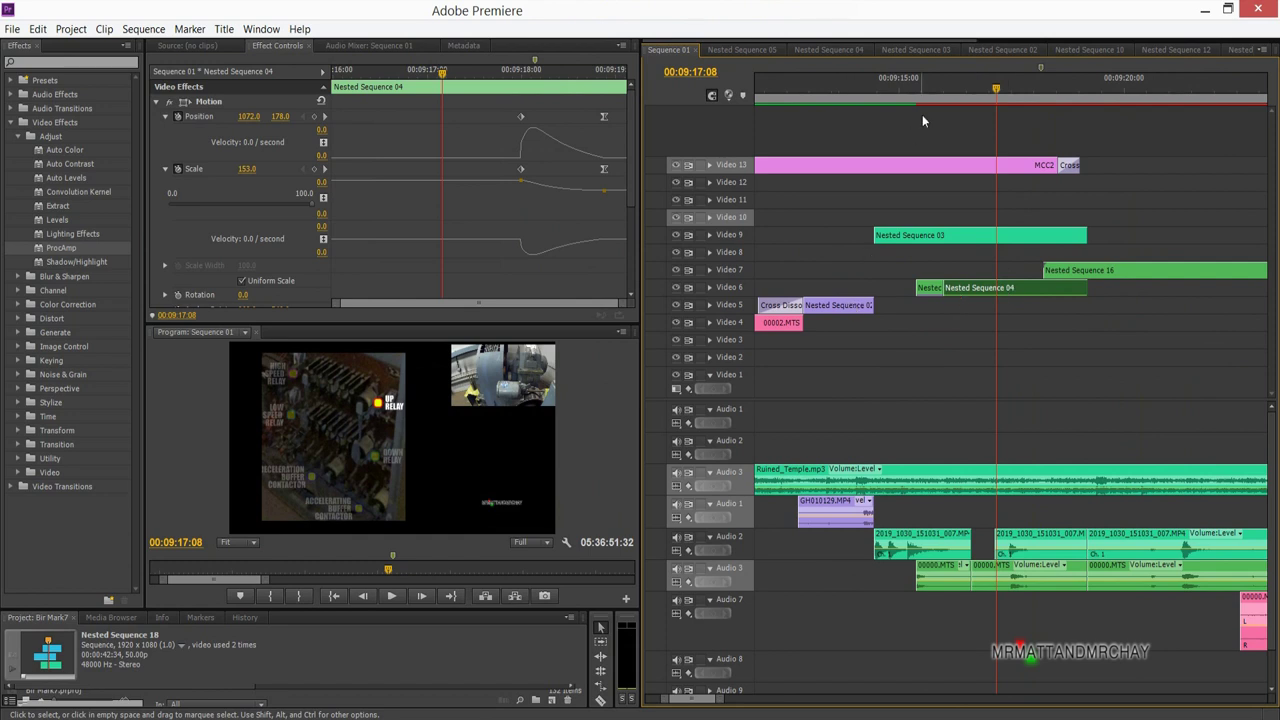
pyautogui.moveTo(443, 76); pyautogui.dragTo(607, 98)
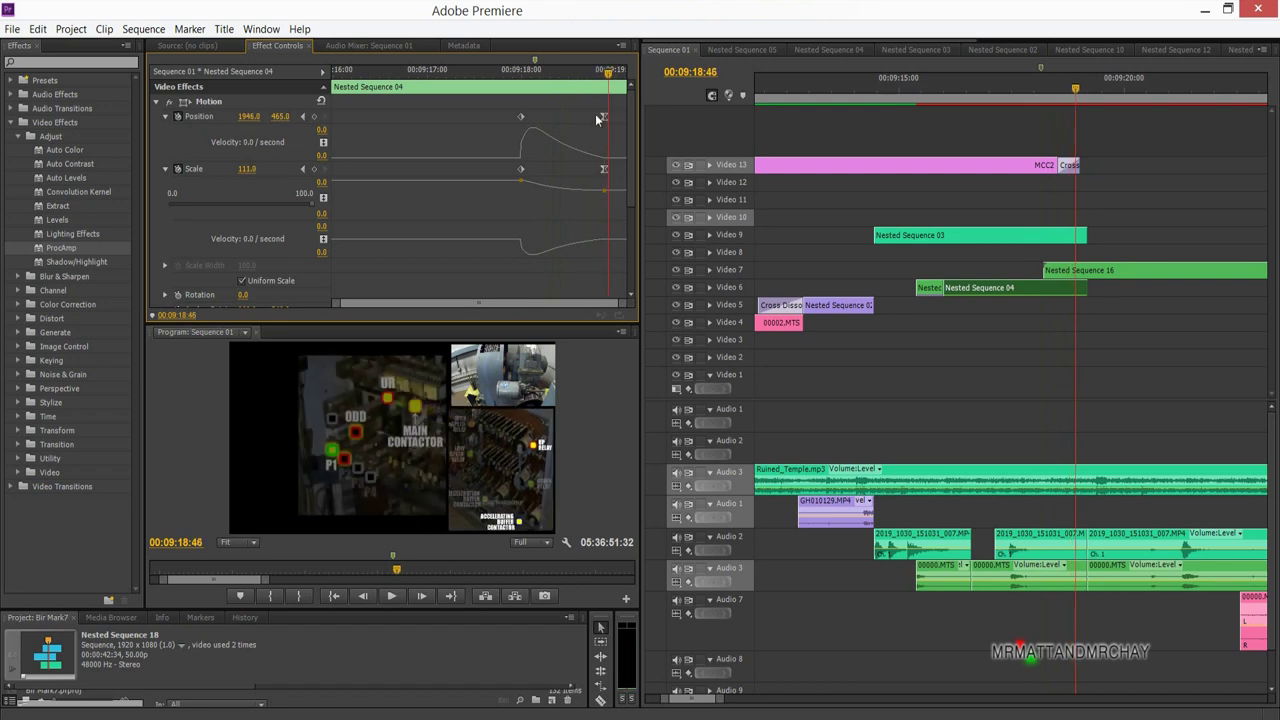
pyautogui.click(1008, 325)
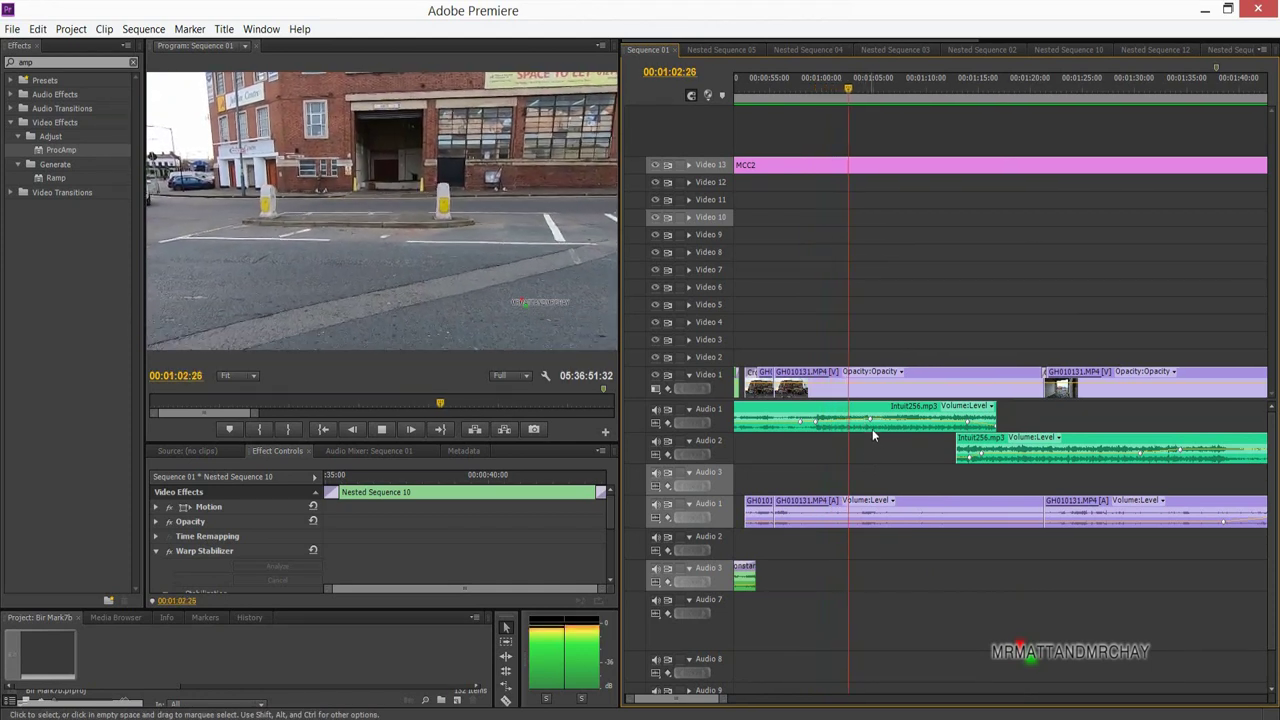
# Enlarge the Audio 1 and Audio 2 tracks holding Intuit256.mp3, and play the music transition up to 00:01:19:36.
pyautogui.press('space')
pyautogui.moveTo(736, 437); pyautogui.dragTo(737, 472)
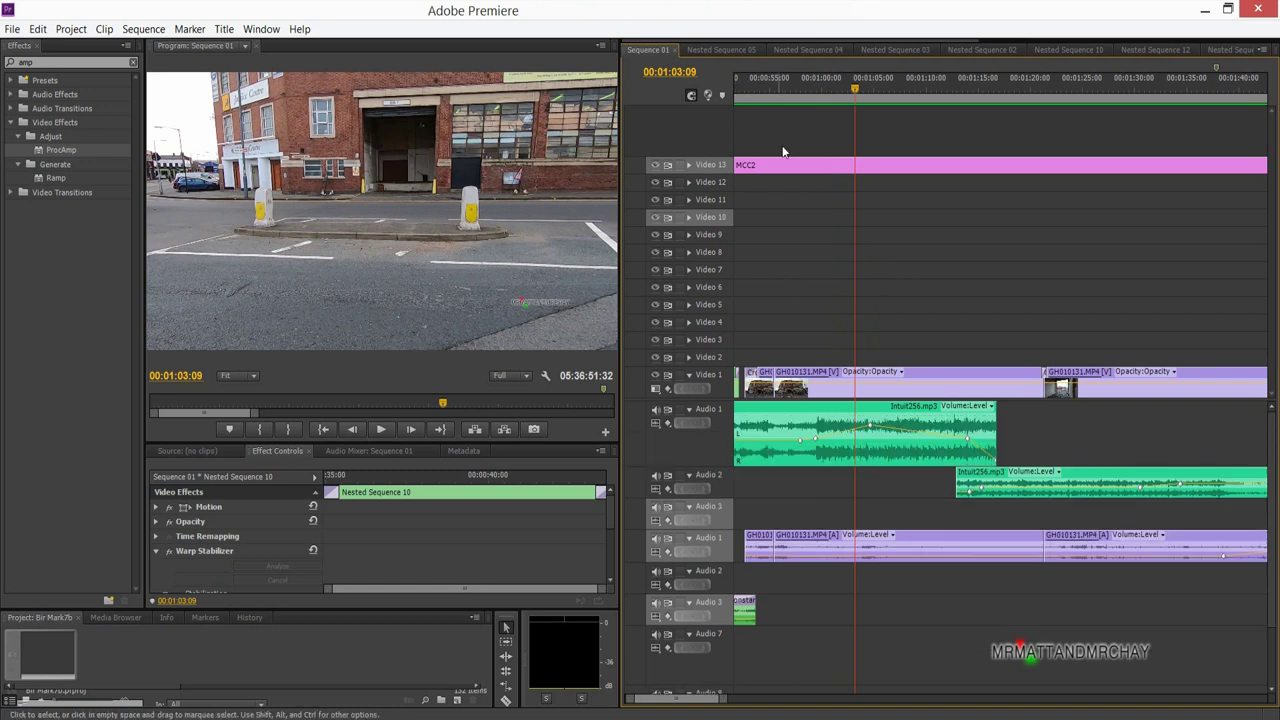
pyautogui.moveTo(818, 98); pyautogui.dragTo(697, 109)
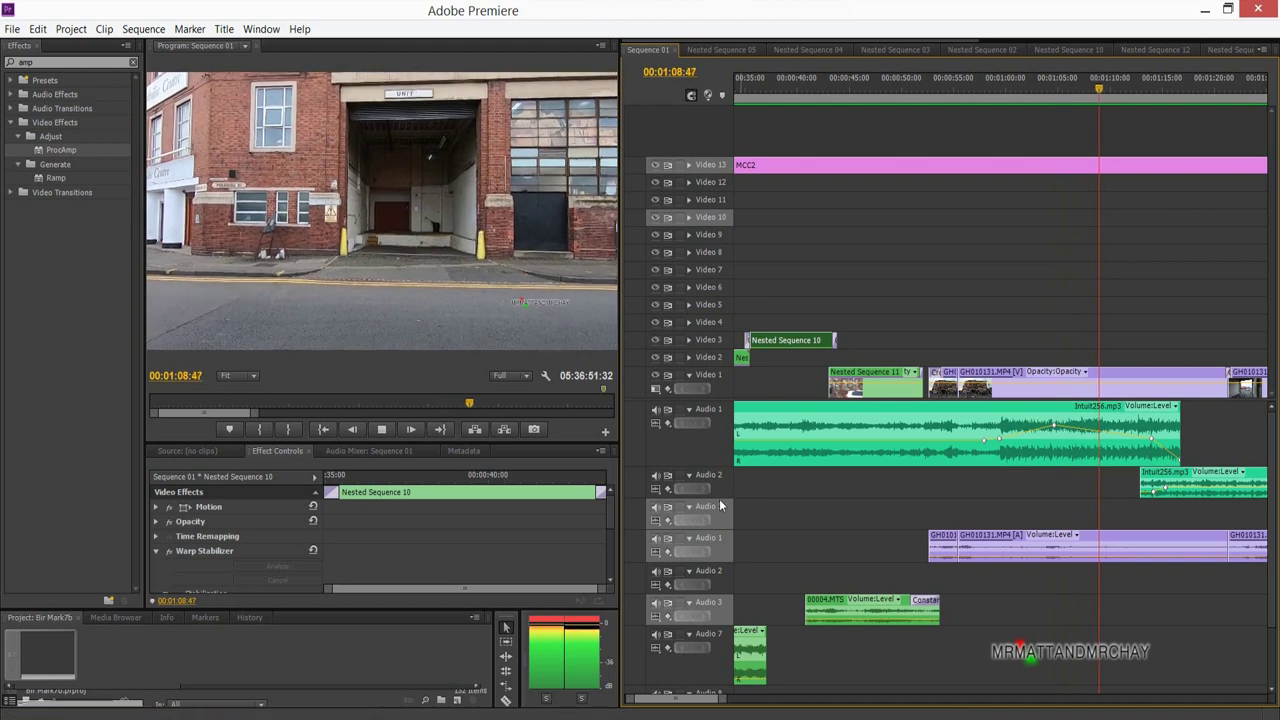
pyautogui.moveTo(719, 502); pyautogui.dragTo(722, 548)
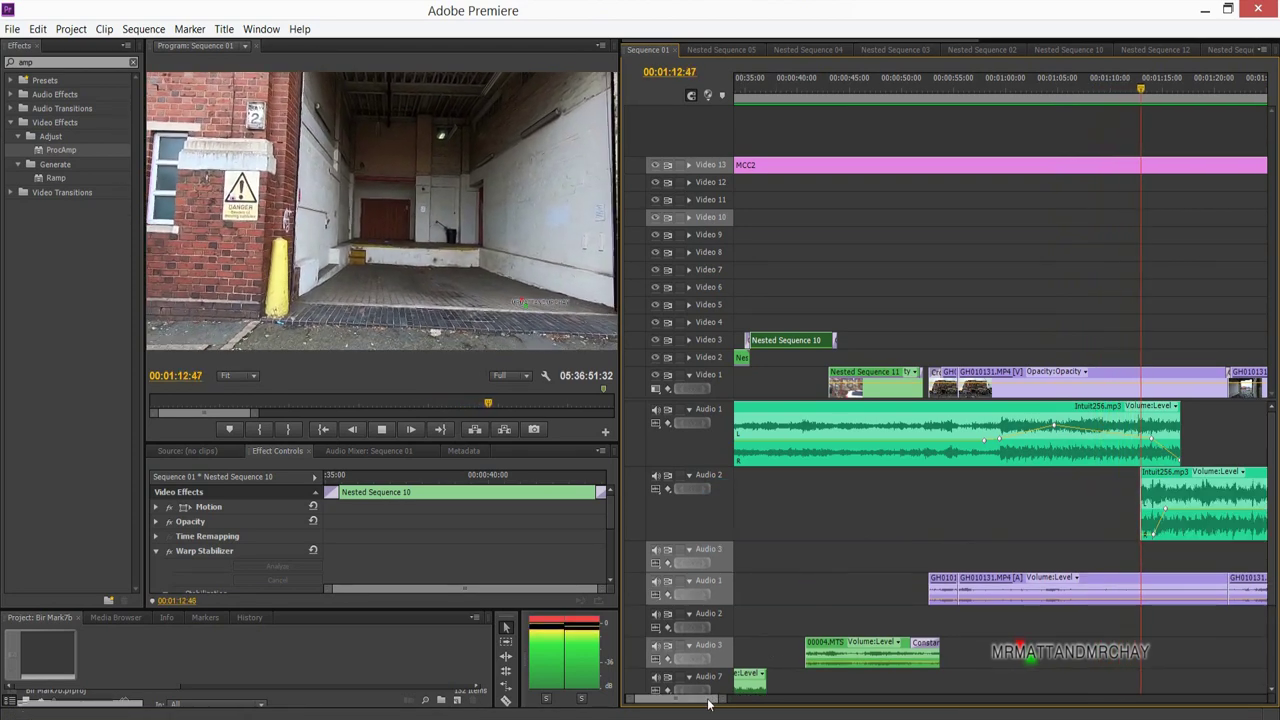
pyautogui.press('space')
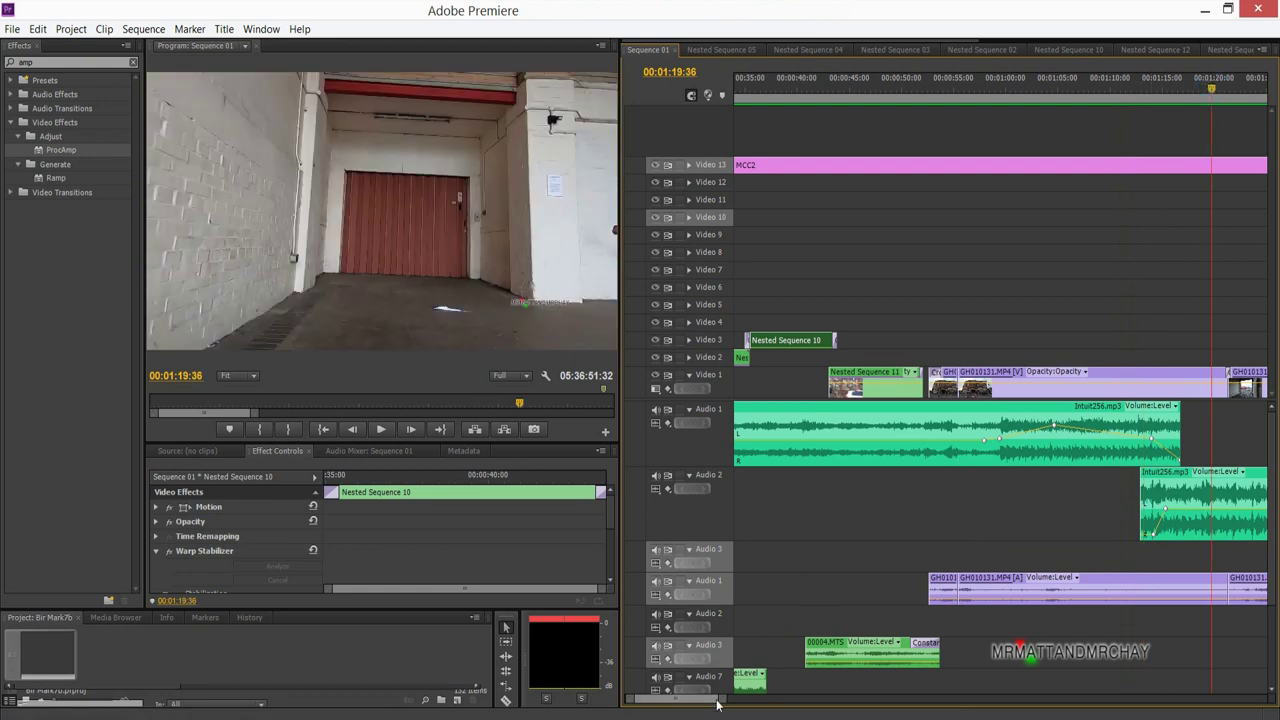
# Examine the overlap of the two Intuit256.mp3 clips, placing the playhead at 00:01:12:32 and 00:01:14:04.
pyautogui.moveTo(717, 700)
pyautogui.mouseDown()
pyautogui.moveTo(763, 706)
pyautogui.moveTo(731, 712)
pyautogui.mouseUp()
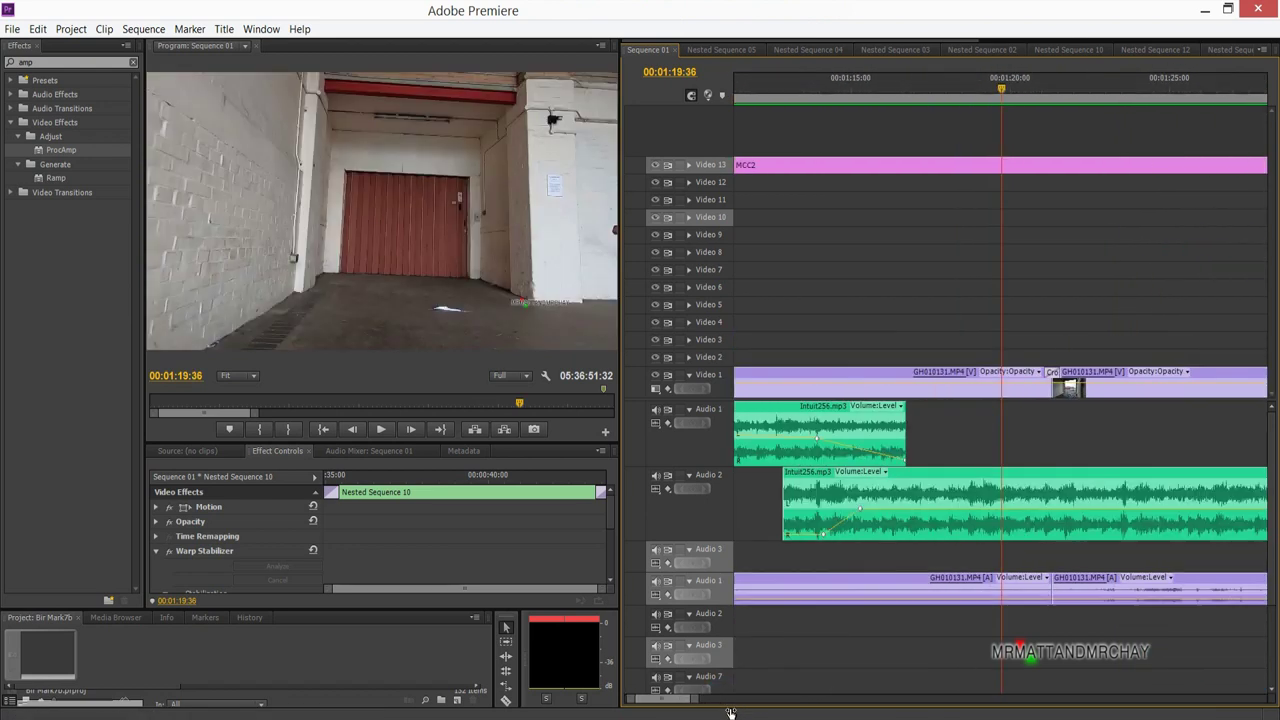
pyautogui.press('space')
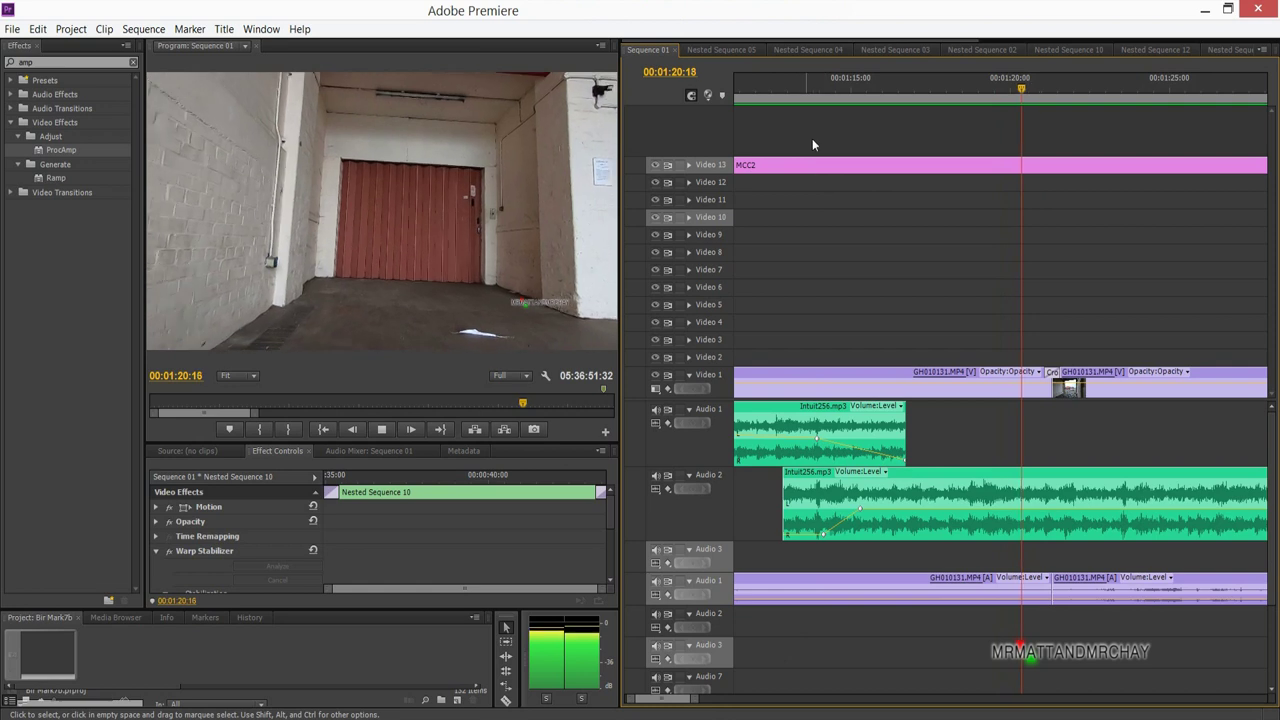
pyautogui.click(775, 85)
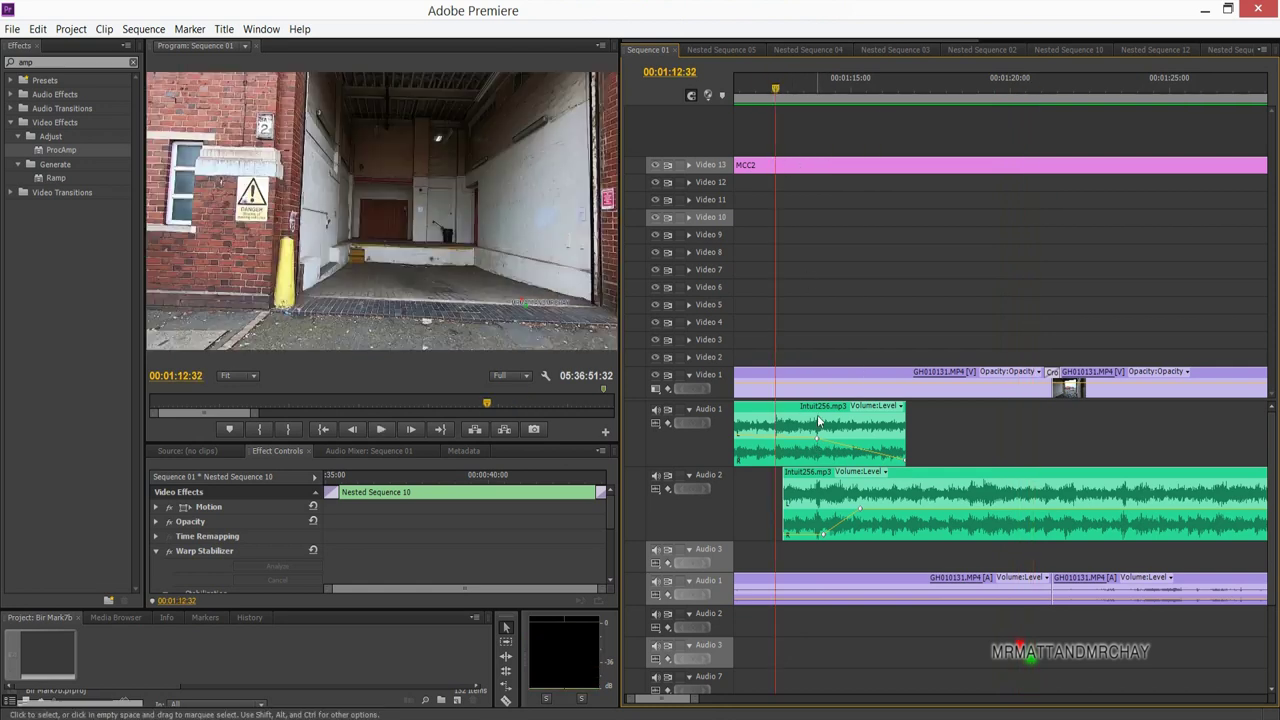
pyautogui.click(822, 92)
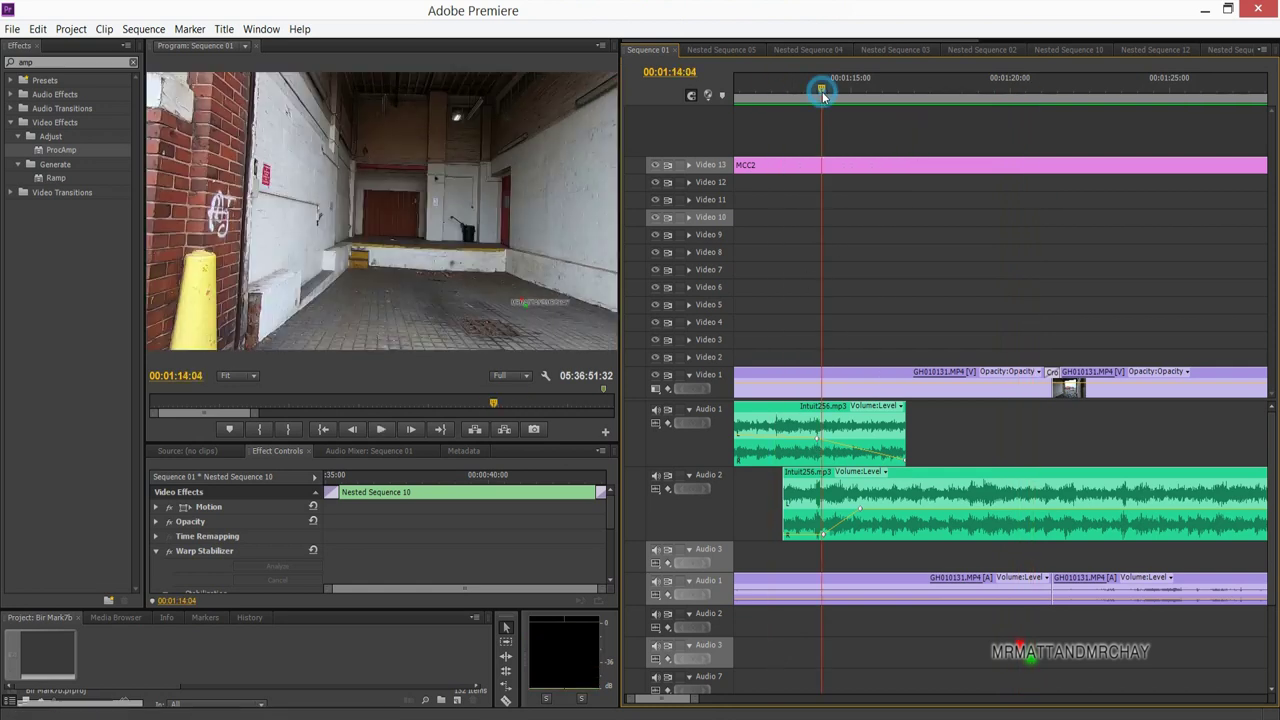
# Examine the waveforms and crossing volume fades of the music clips up close between 00:01:14:04 and 00:01:15:38.
pyautogui.press('=')
pyautogui.press('=')
pyautogui.press('=')
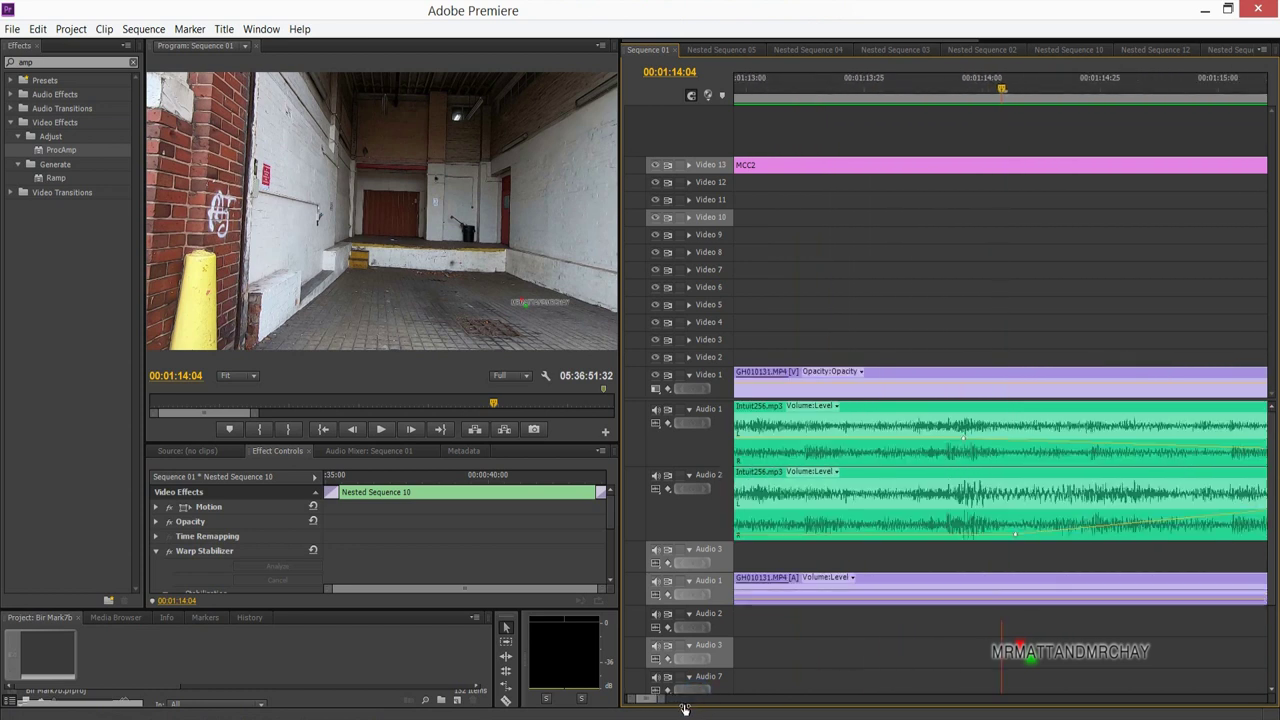
pyautogui.press('-')
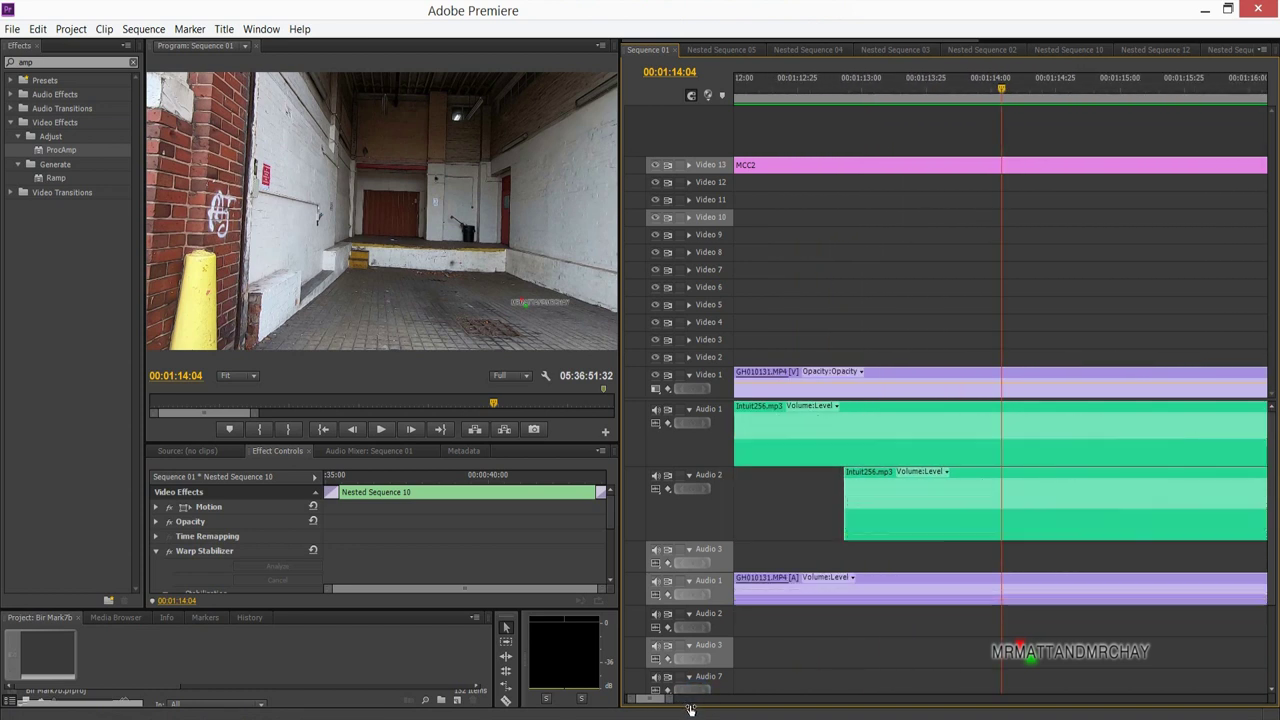
pyautogui.press('-')
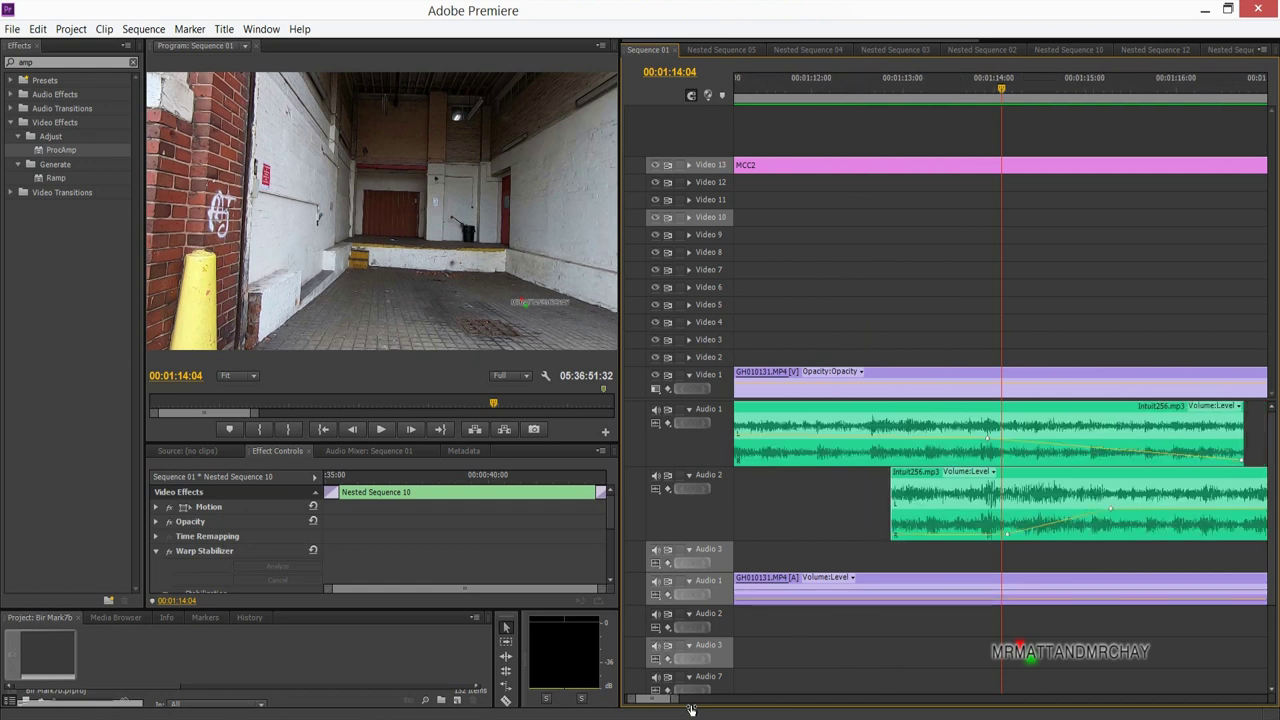
pyautogui.click(1155, 95)
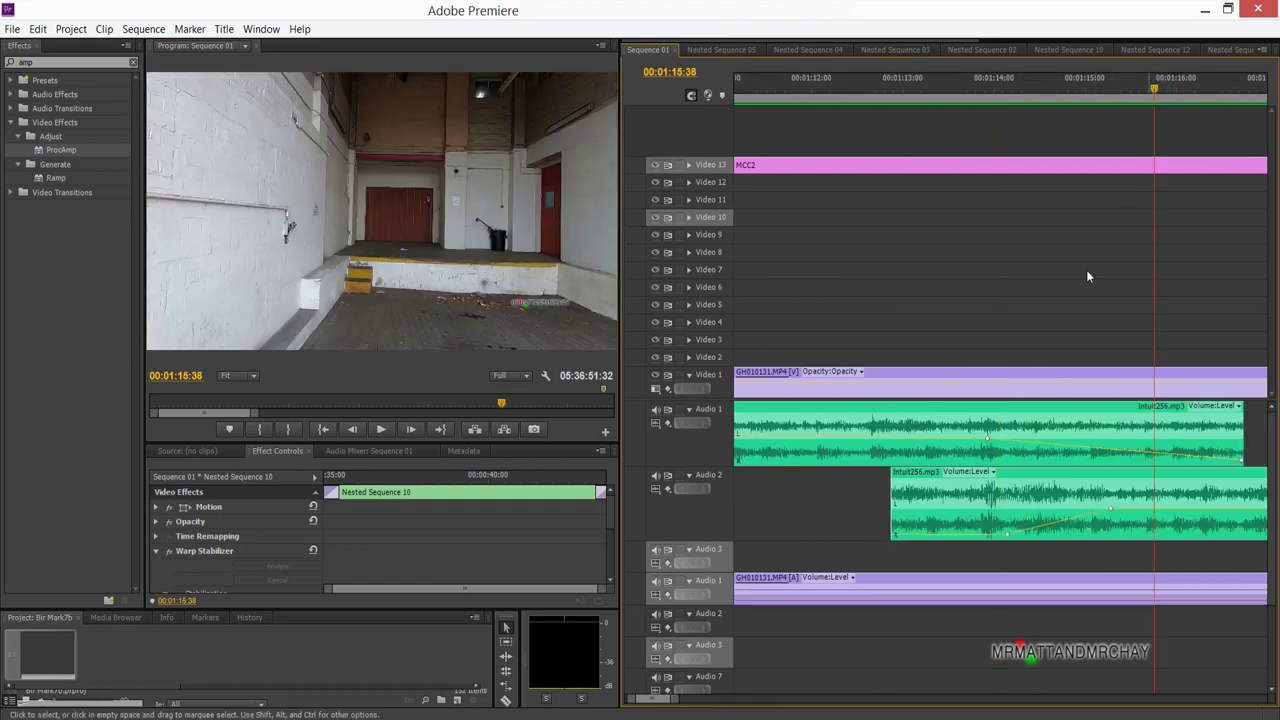
pyautogui.moveTo(677, 699)
pyautogui.mouseDown()
pyautogui.moveTo(697, 700)
pyautogui.moveTo(685, 711)
pyautogui.mouseUp()
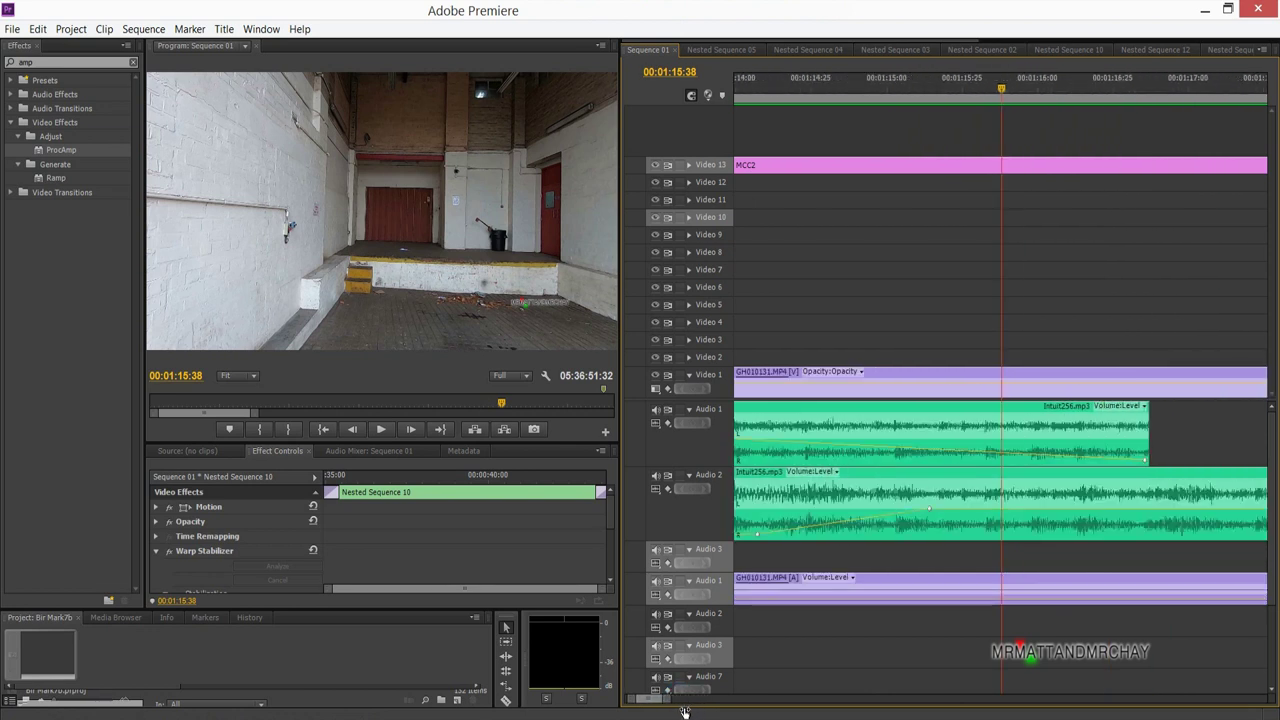
pyautogui.moveTo(907, 91); pyautogui.dragTo(975, 94)
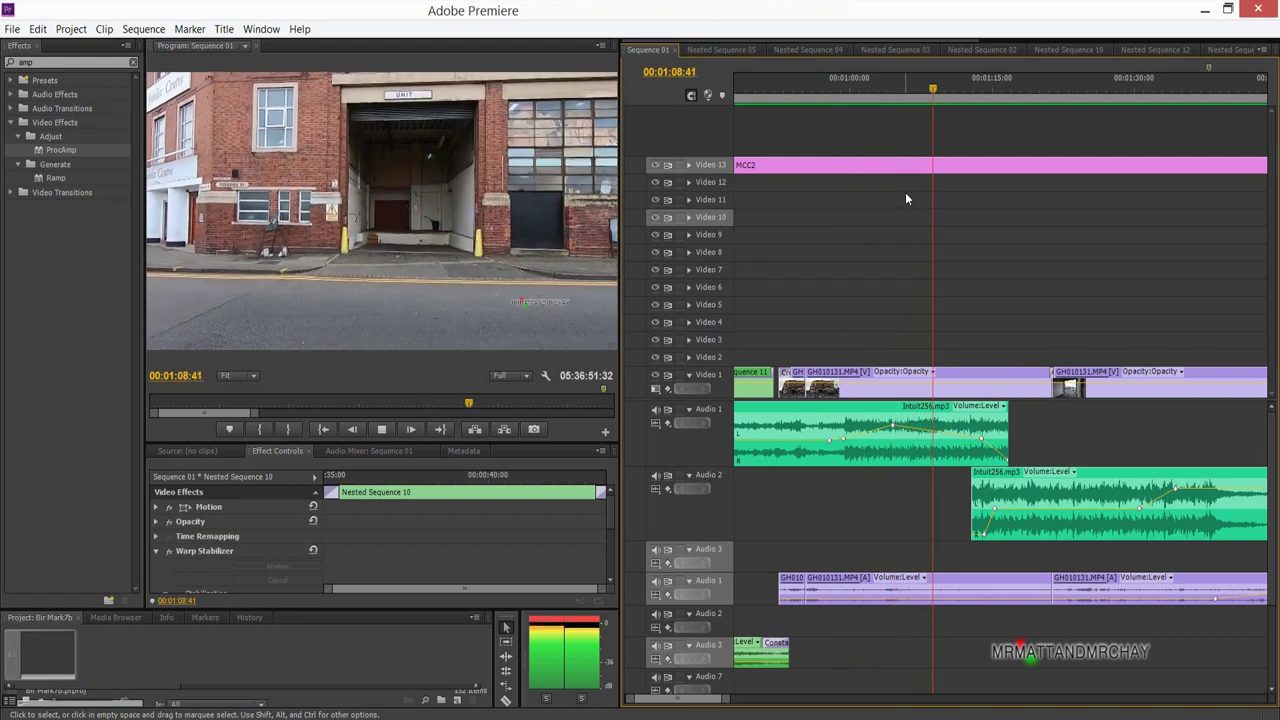
# Slightly lower the peak volume keyframes of both Intuit256.mp3 clips, and play the music's end up to 00:01:40:31.
pyautogui.press('space')
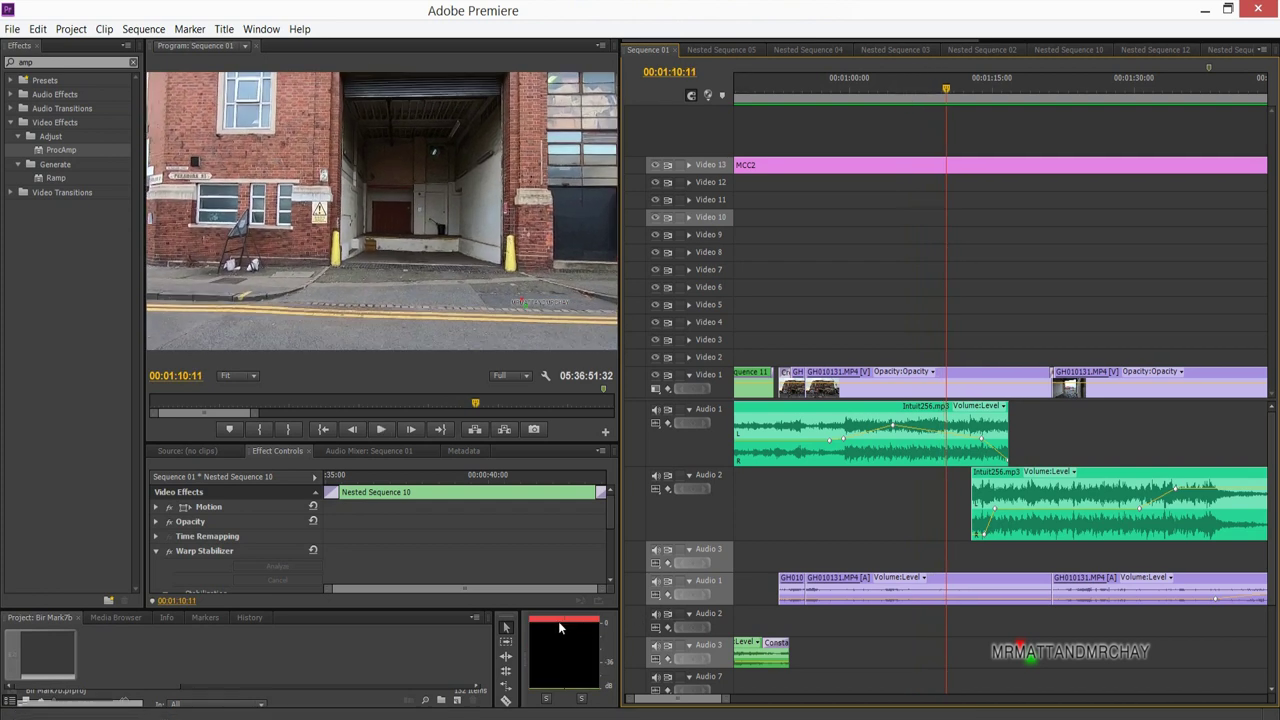
pyautogui.click(893, 427)
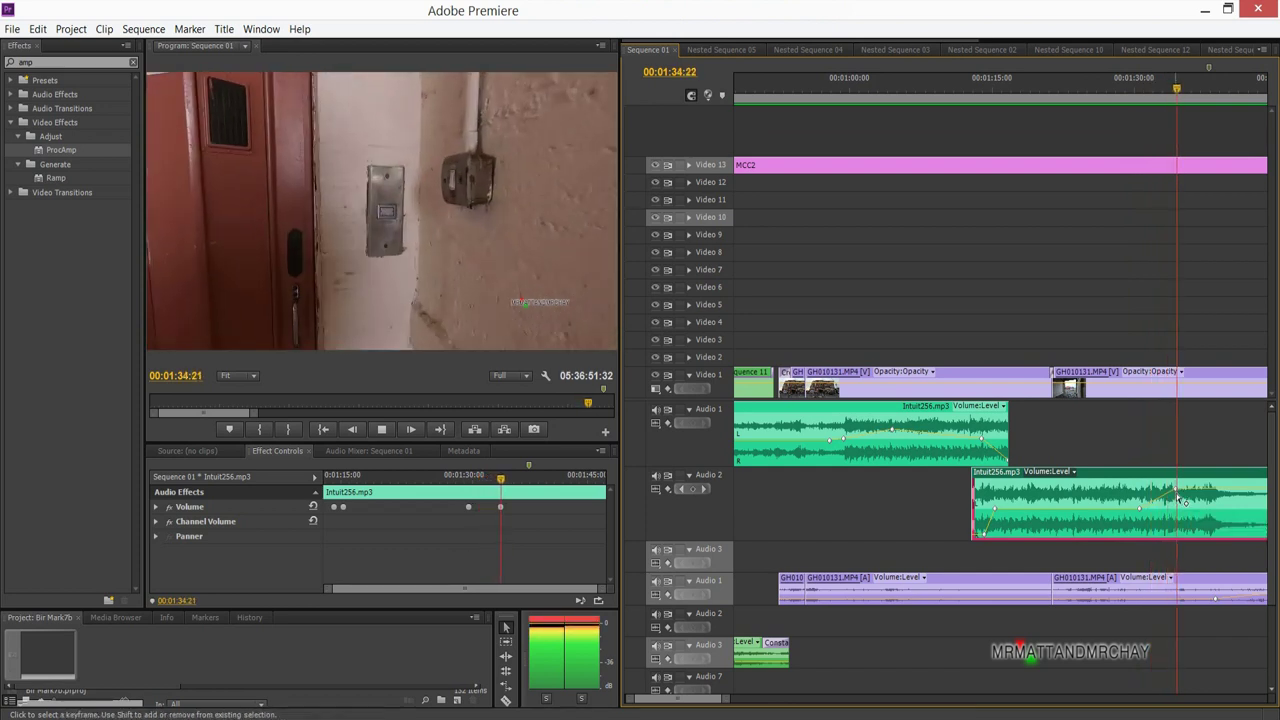
pyautogui.press('space')
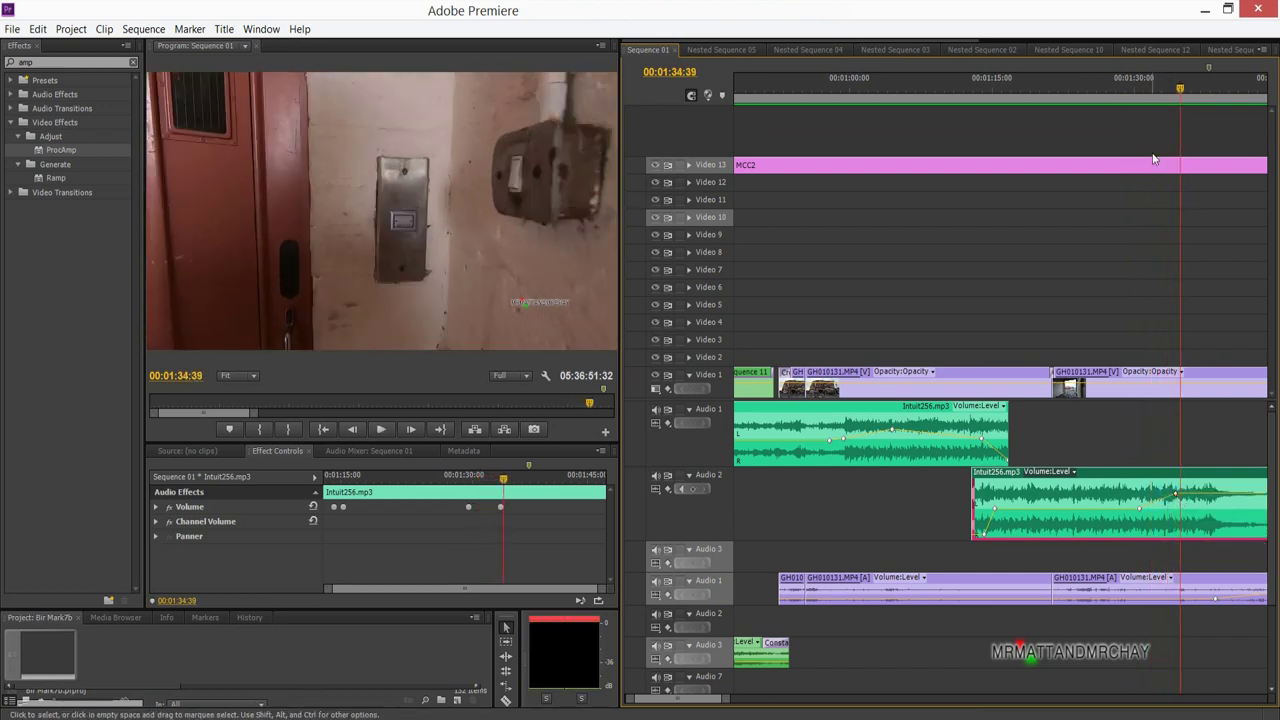
pyautogui.click(1157, 88)
pyautogui.press('space')
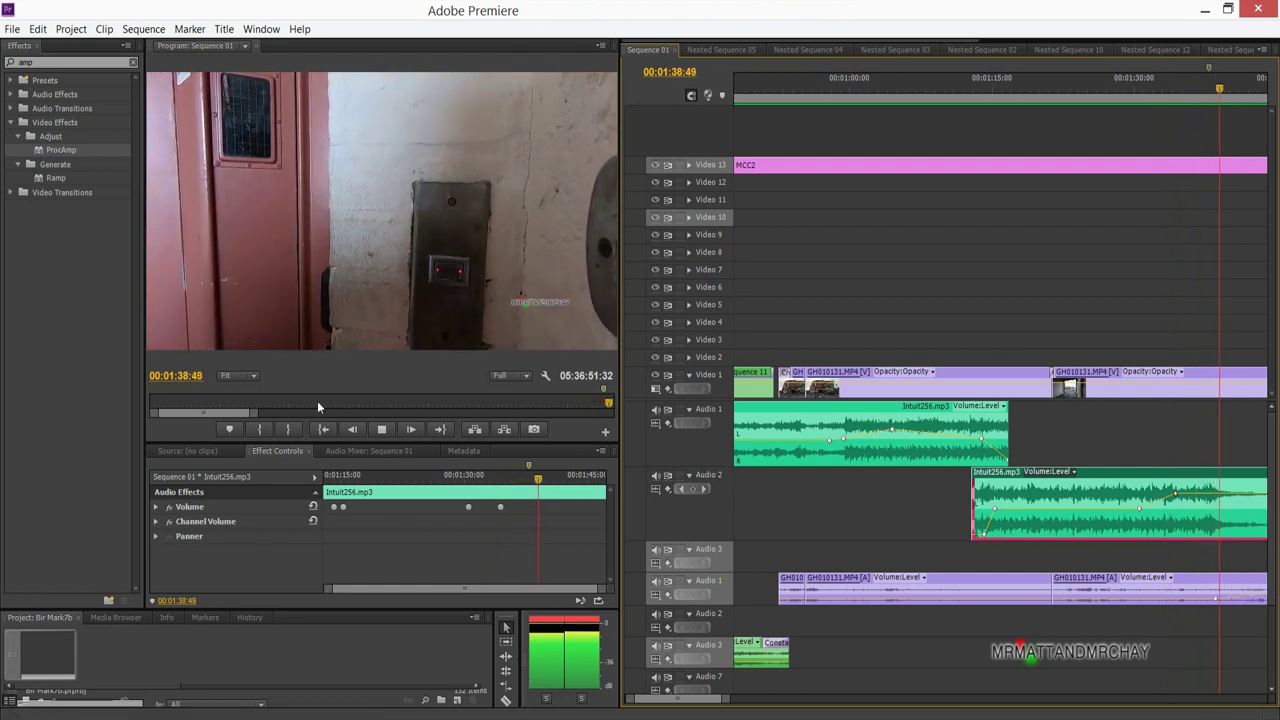
pyautogui.click(381, 429)
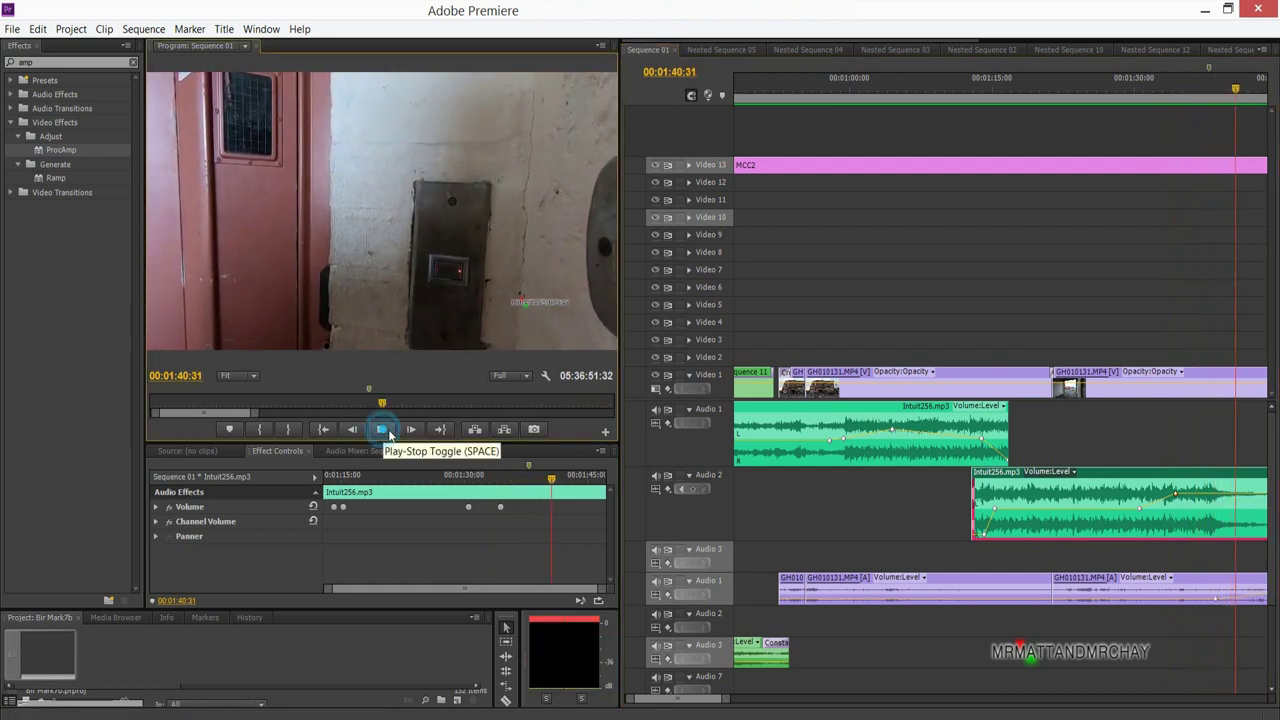
# Add a sequence marker at 00:01:37:40, where the lift call button is pushed, and advance the playhead to 00:01:38:15.
pyautogui.moveTo(1236, 91); pyautogui.dragTo(1203, 99)
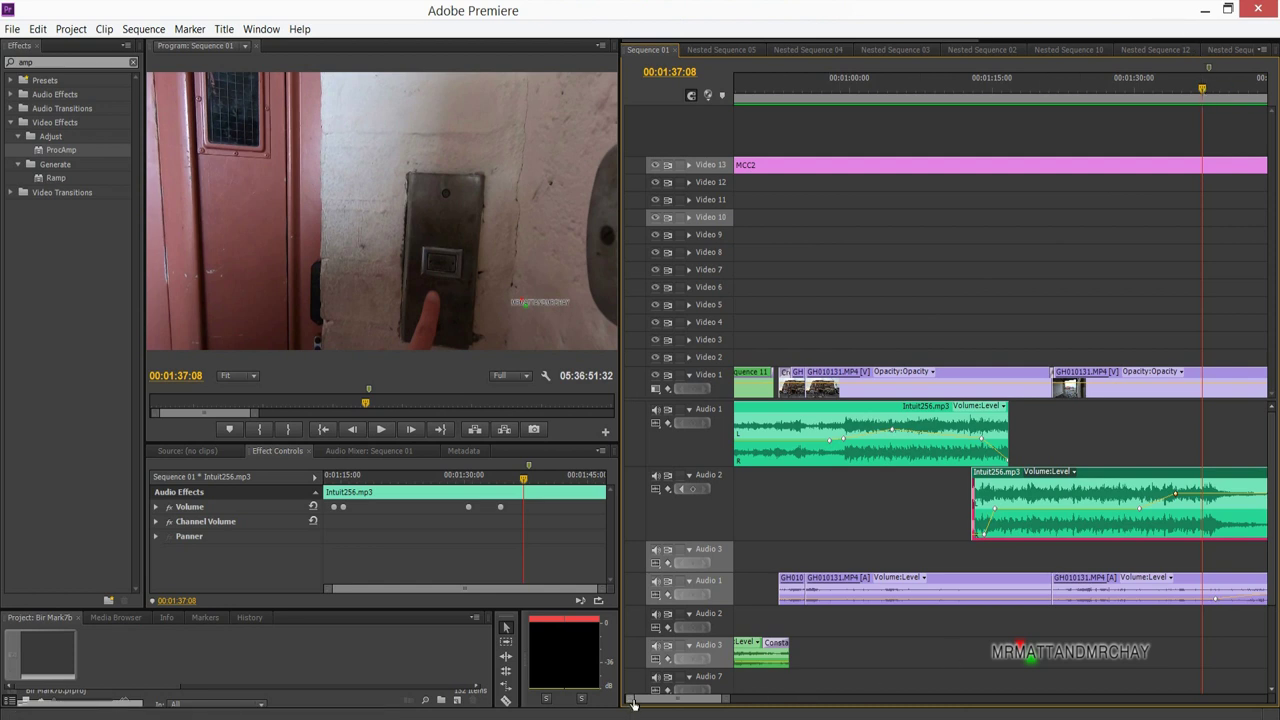
pyautogui.moveTo(630, 698); pyautogui.dragTo(645, 703)
pyautogui.moveTo(1008, 98); pyautogui.dragTo(1039, 117)
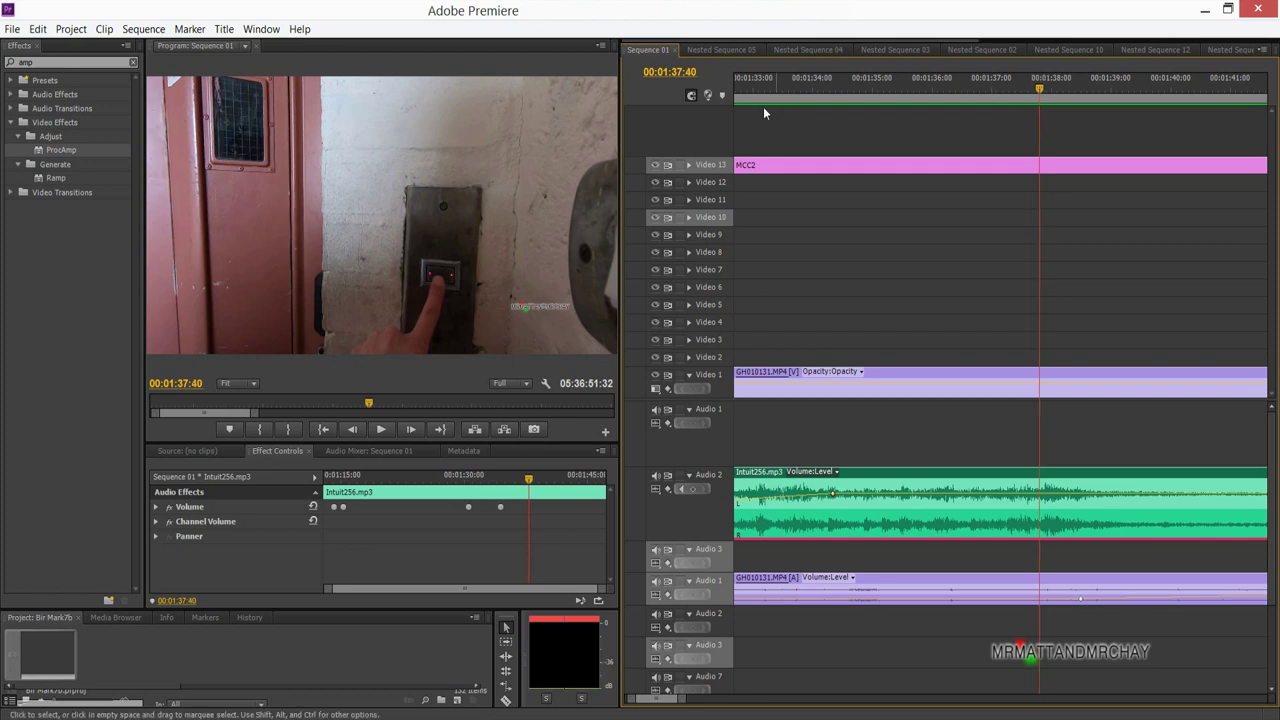
pyautogui.click(724, 96)
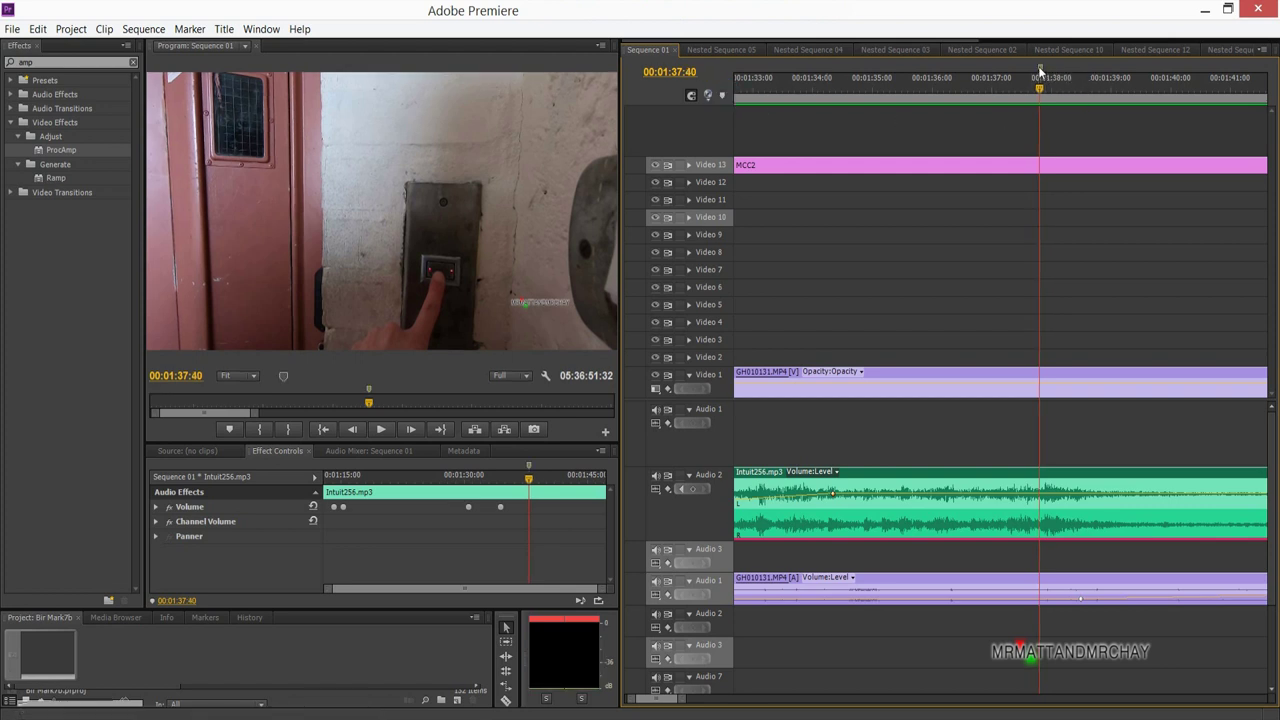
pyautogui.moveTo(1041, 98); pyautogui.dragTo(1069, 93)
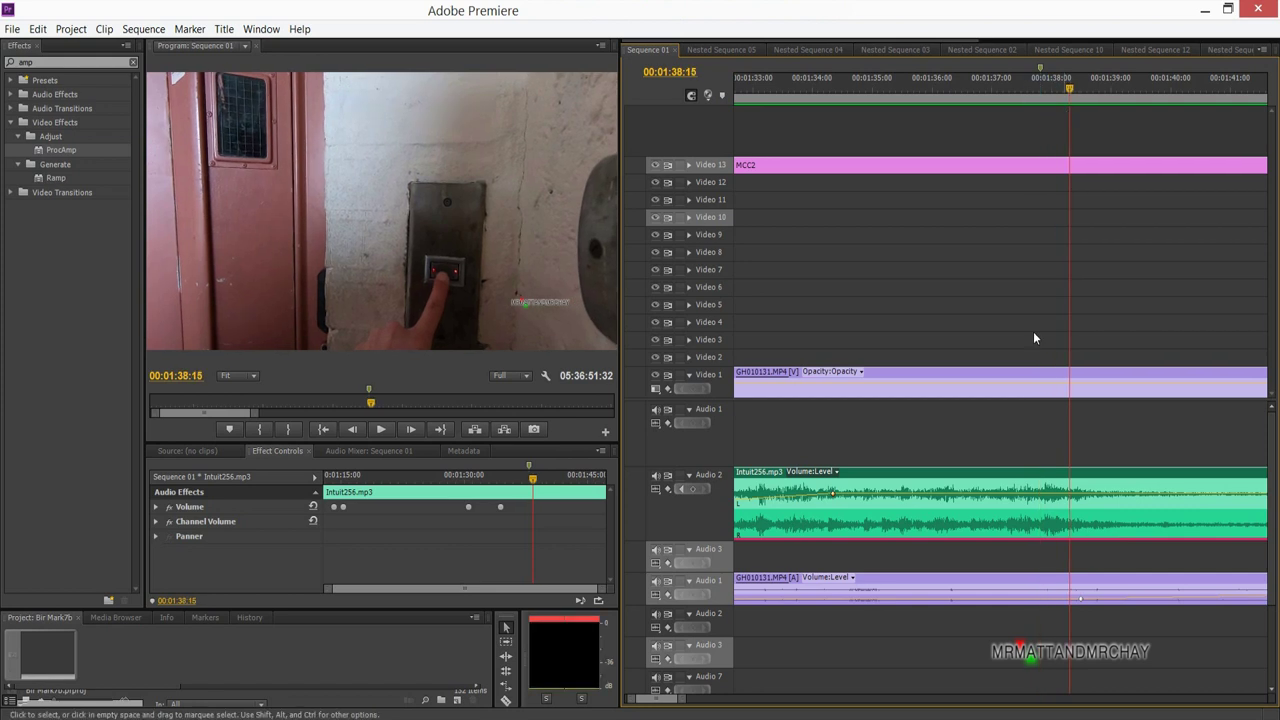
# Shift the Intuit256.mp3 clip in time so its final beat lines up with the sequence marker at the lift button push.
pyautogui.click(909, 455)
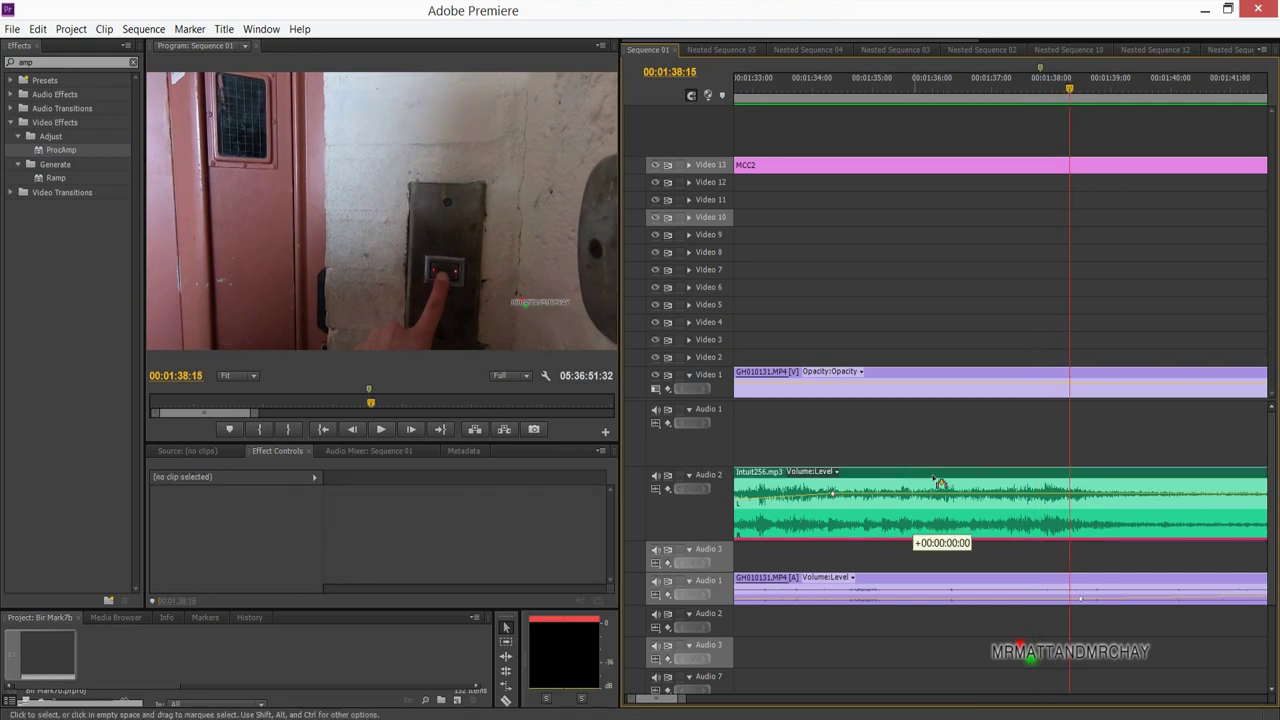
pyautogui.moveTo(943, 483); pyautogui.dragTo(1081, 484)
pyautogui.moveTo(1068, 88)
pyautogui.mouseDown()
pyautogui.moveTo(1031, 95)
pyautogui.moveTo(1083, 112)
pyautogui.moveTo(1062, 112)
pyautogui.mouseUp()
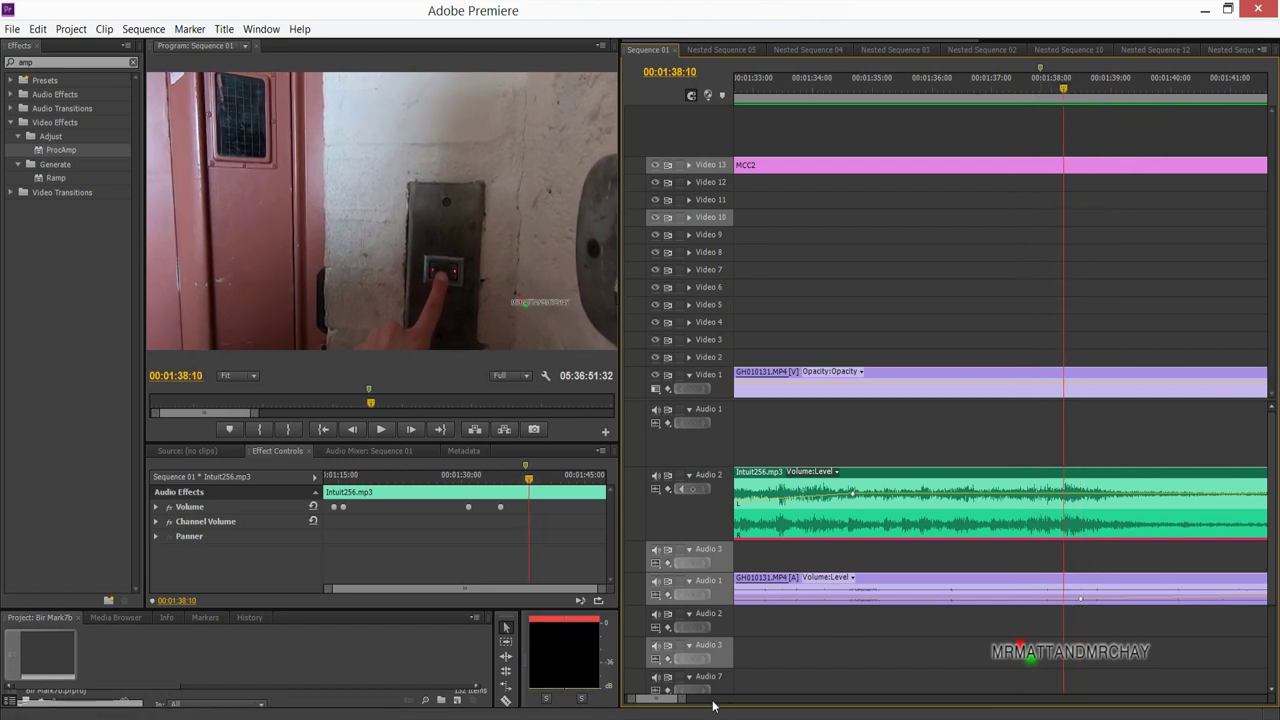
pyautogui.moveTo(688, 704); pyautogui.dragTo(678, 710)
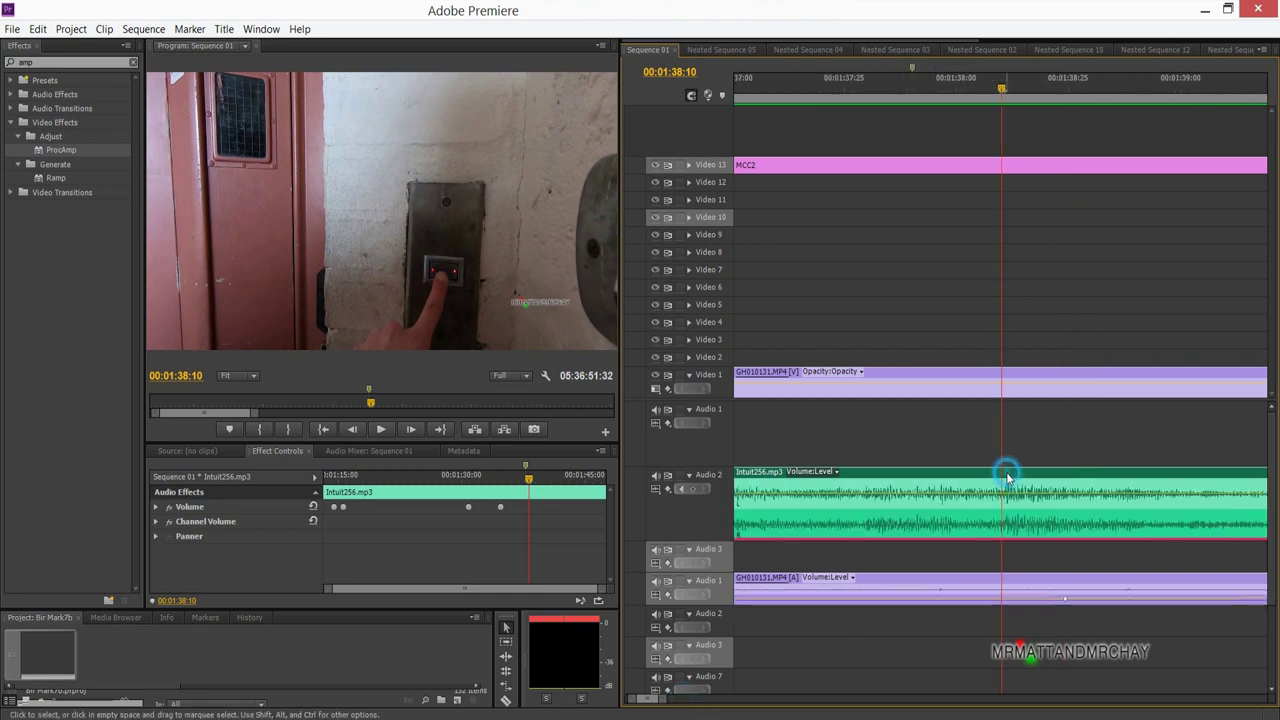
pyautogui.moveTo(1007, 478); pyautogui.dragTo(918, 489)
# Play the repositioned music ending from just before the button-push marker, and stop at 00:01:40:25.
pyautogui.moveTo(897, 90); pyautogui.dragTo(790, 140)
pyautogui.press('space')
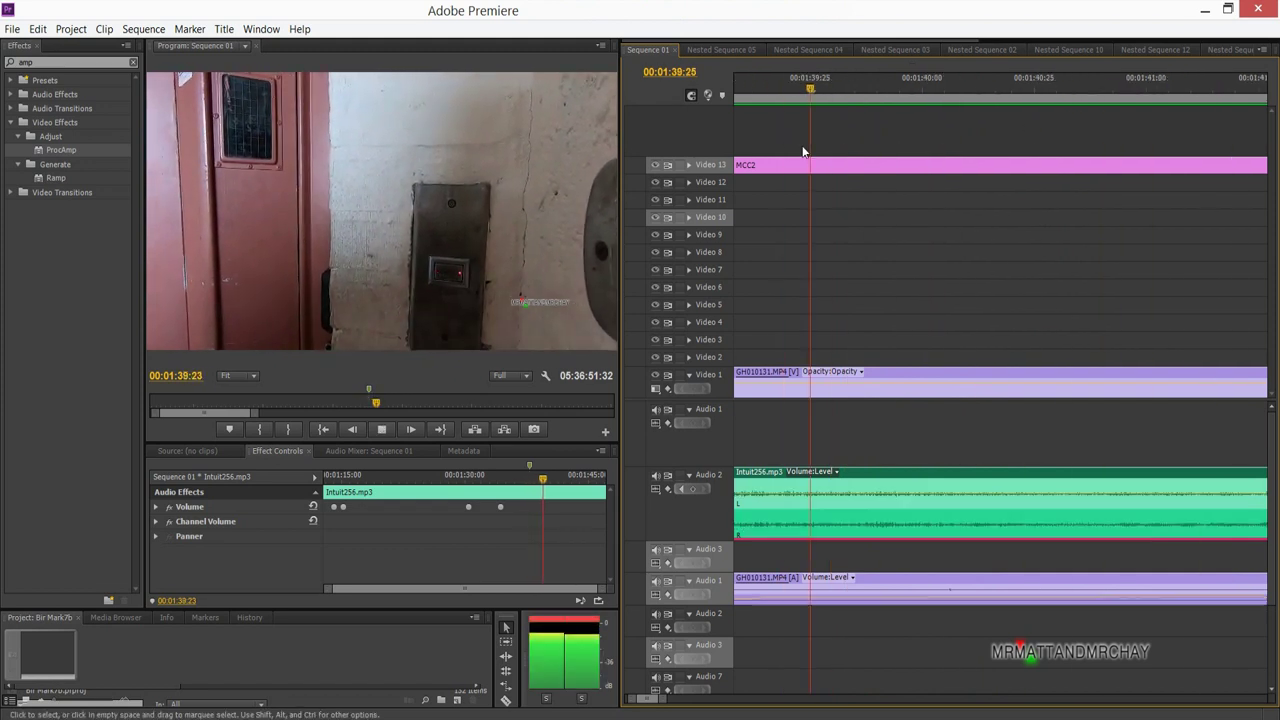
pyautogui.press('space')
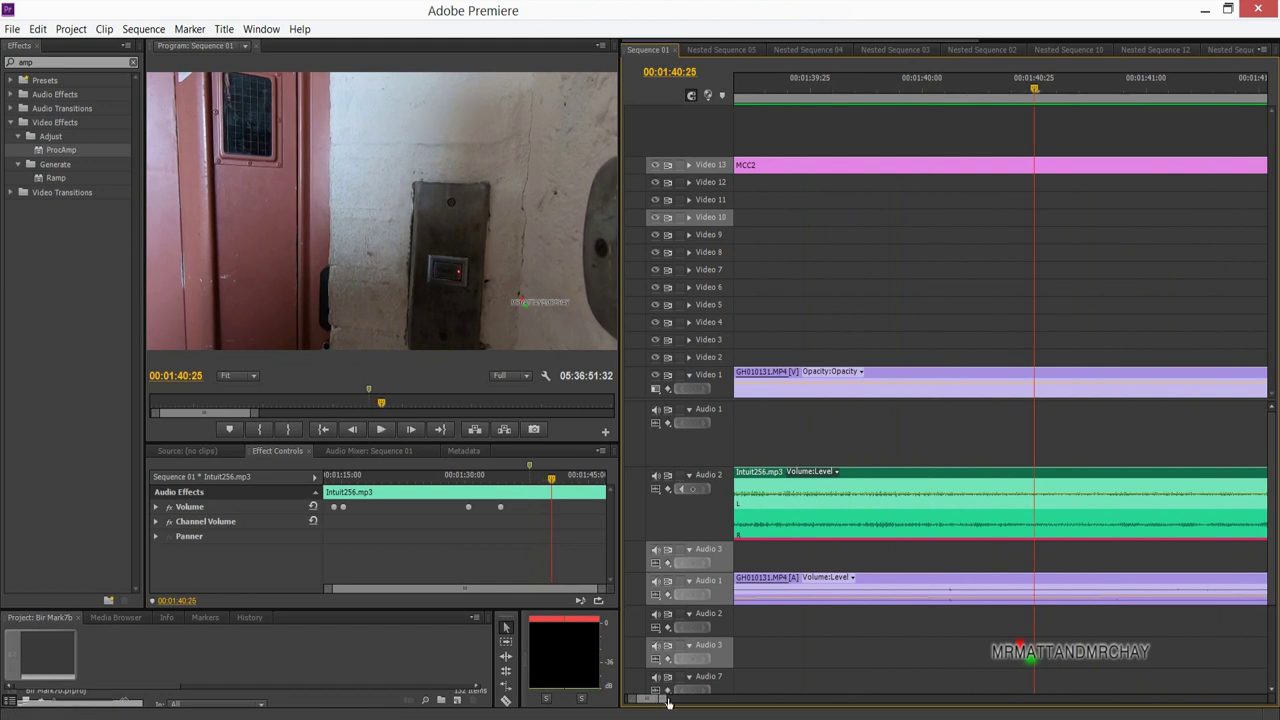
pyautogui.moveTo(668, 703); pyautogui.dragTo(762, 710)
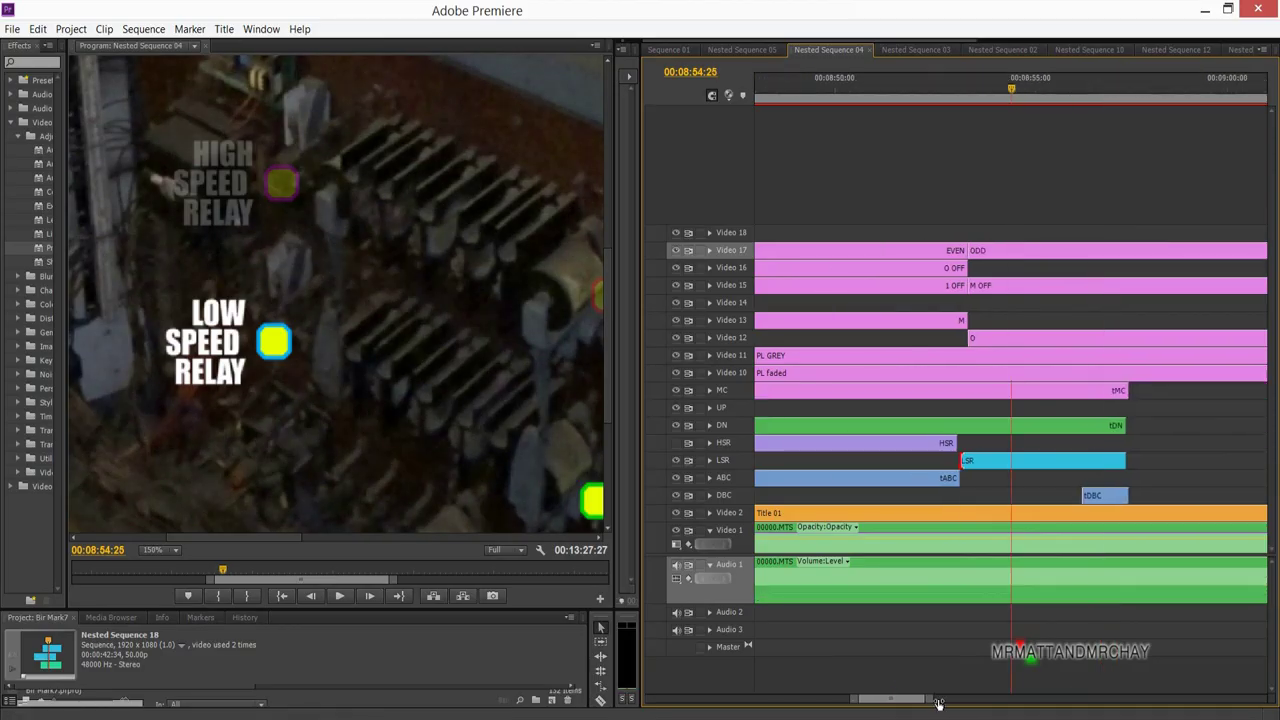
# Examine the timing of the relay indicator clips in Nested Sequence 04 around 00:08:54:25.
pyautogui.moveTo(938, 703); pyautogui.dragTo(1000, 703)
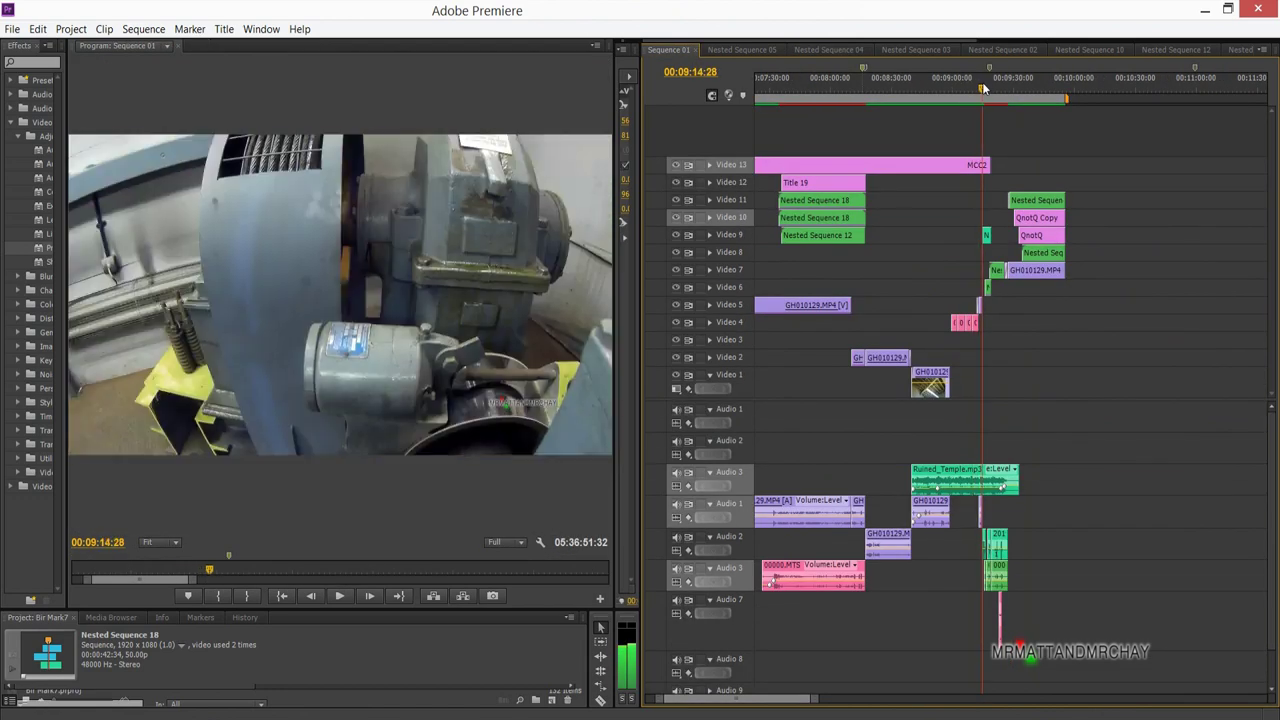